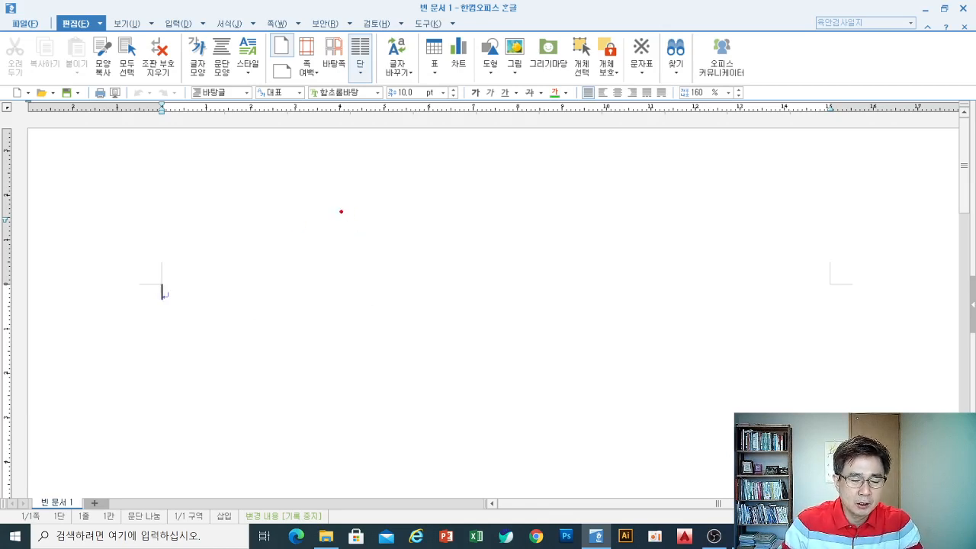
mouse_move(341, 211)
left_mouse_down()
mouse_move(314, 213)
mouse_move(310, 265)
left_mouse_up()
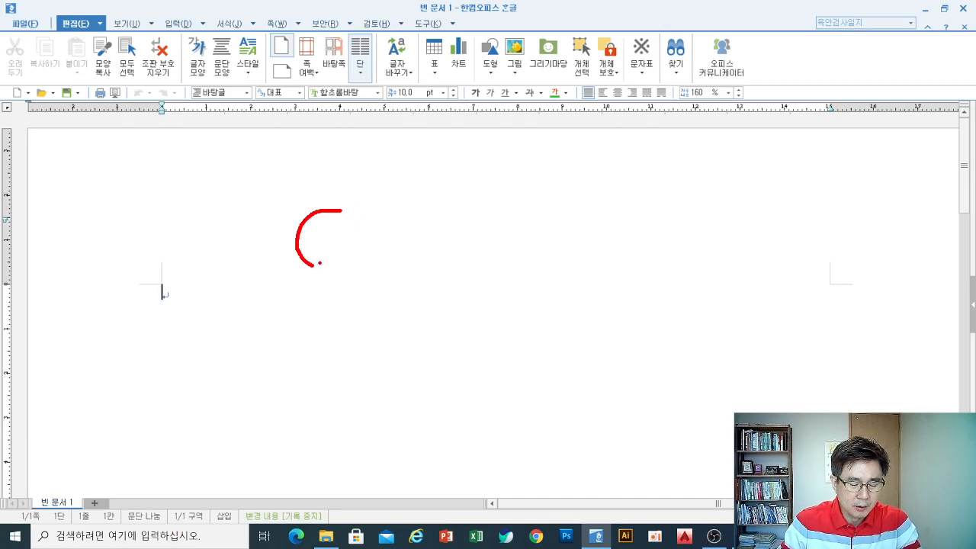
key("e")
mouse_move(302, 180)
left_mouse_down()
mouse_move(341, 180)
mouse_move(328, 207)
mouse_move(314, 206)
mouse_move(340, 208)
mouse_move(351, 194)
mouse_move(343, 250)
mouse_move(355, 247)
left_mouse_up()
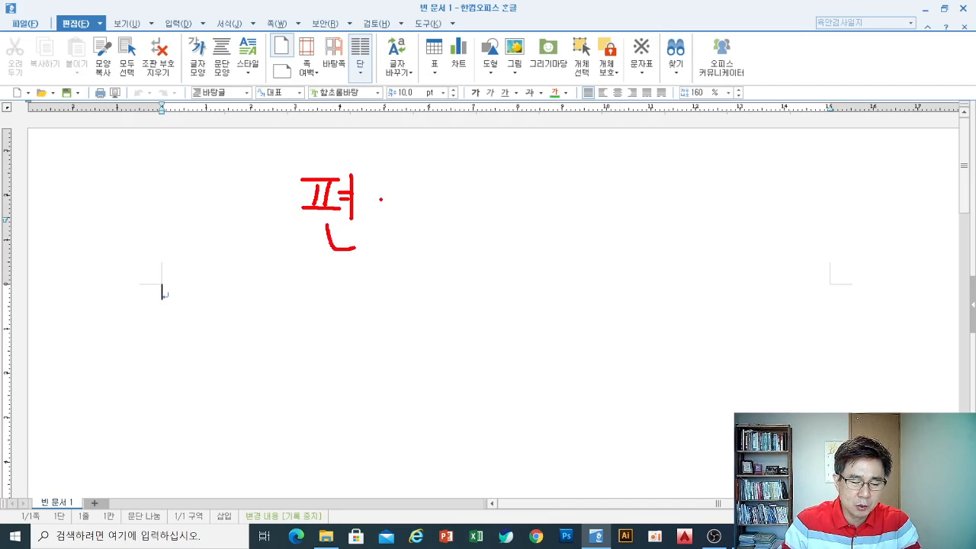
mouse_move(370, 182)
left_mouse_down()
mouse_move(398, 183)
mouse_move(365, 208)
mouse_move(394, 207)
left_mouse_up()
left_click_drag(411, 173, 412, 248)
mouse_move(411, 221)
left_mouse_down()
mouse_move(412, 245)
mouse_move(409, 234)
left_mouse_up()
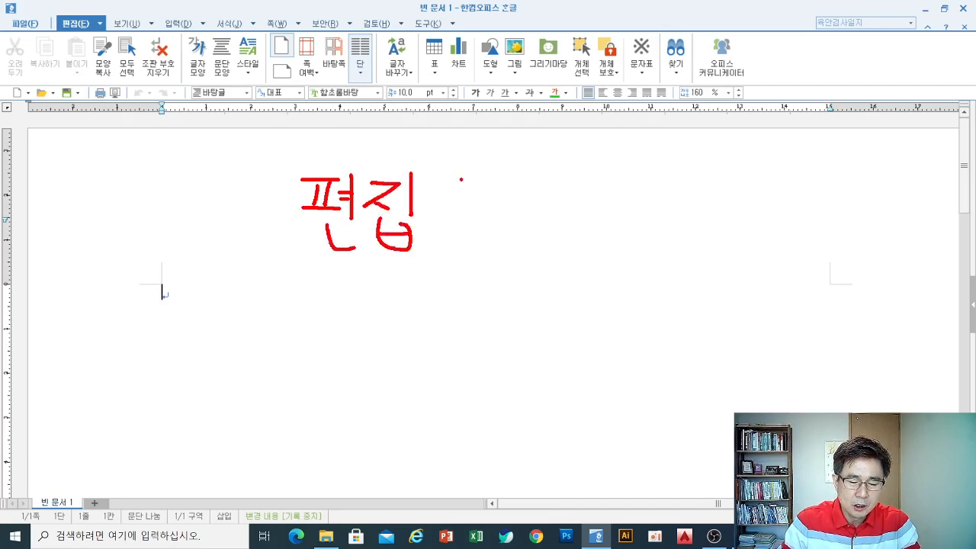
mouse_move(460, 179)
left_mouse_down()
mouse_move(461, 201)
mouse_move(447, 205)
mouse_move(477, 204)
mouse_move(437, 241)
mouse_move(452, 221)
left_mouse_up()
mouse_move(487, 190)
left_mouse_down()
mouse_move(476, 220)
mouse_move(519, 230)
left_mouse_up()
left_click_drag(521, 172, 521, 261)
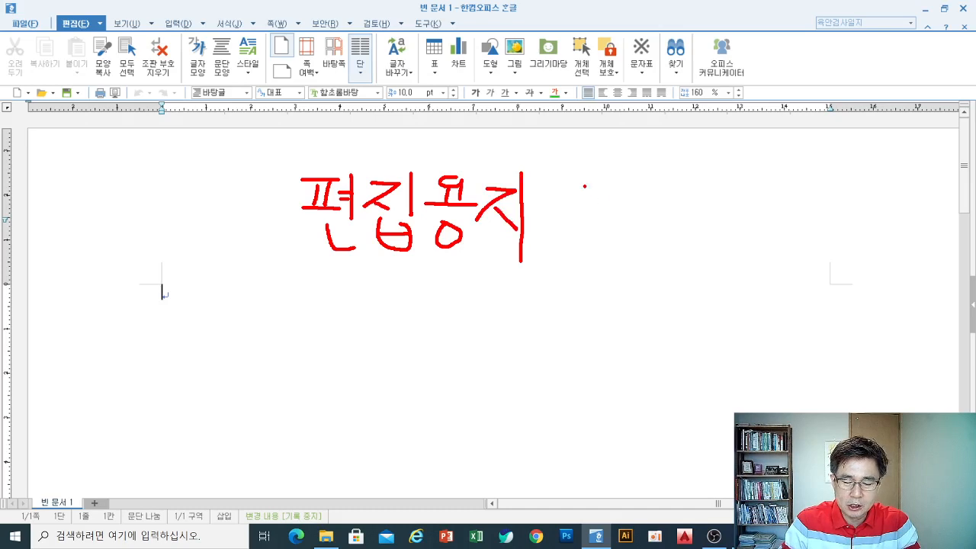
mouse_move(583, 185)
left_mouse_down()
mouse_move(639, 182)
mouse_move(586, 235)
mouse_move(607, 210)
mouse_move(603, 228)
left_mouse_up()
left_click_drag(644, 187, 654, 257)
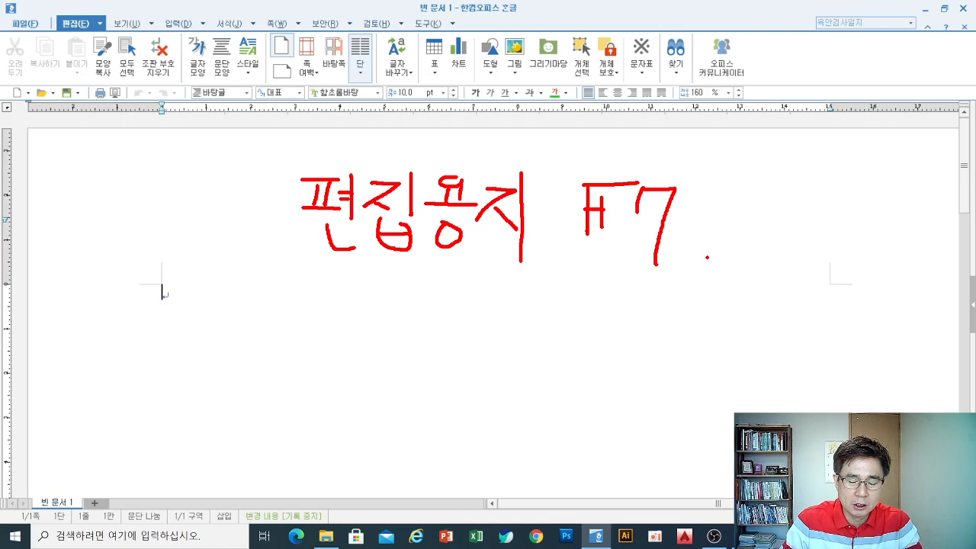
mouse_move(707, 258)
left_mouse_down()
mouse_move(619, 259)
mouse_move(603, 162)
mouse_move(648, 267)
left_mouse_up()
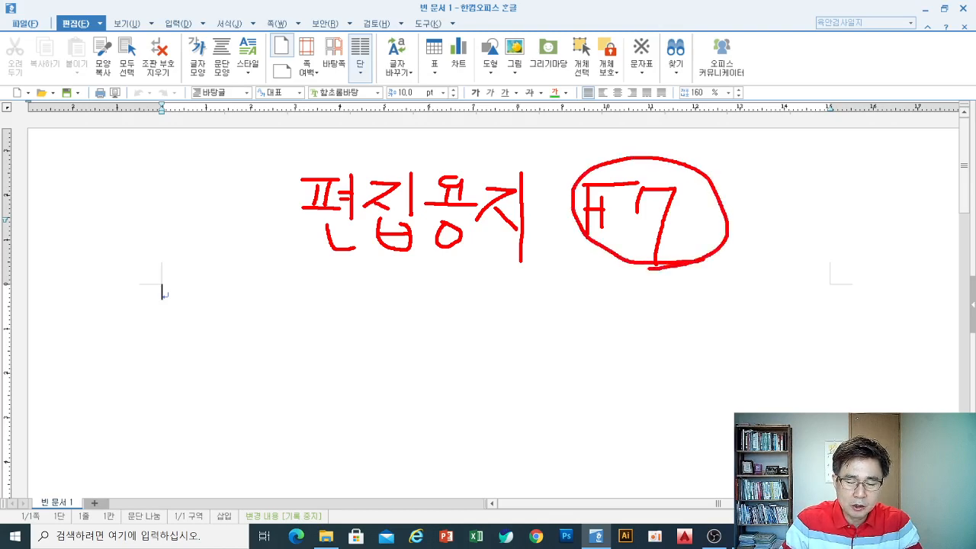
left_click_drag(299, 265, 549, 266)
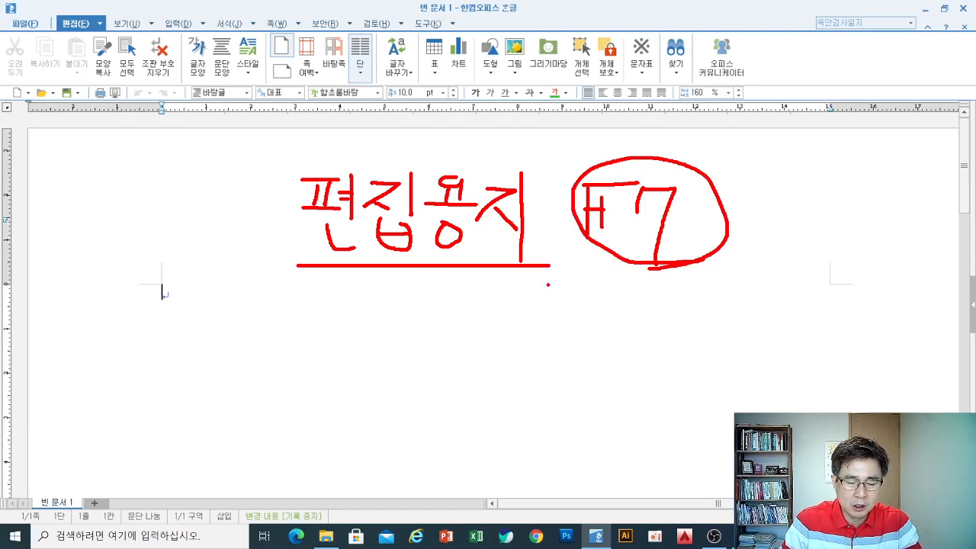
key("Escape")
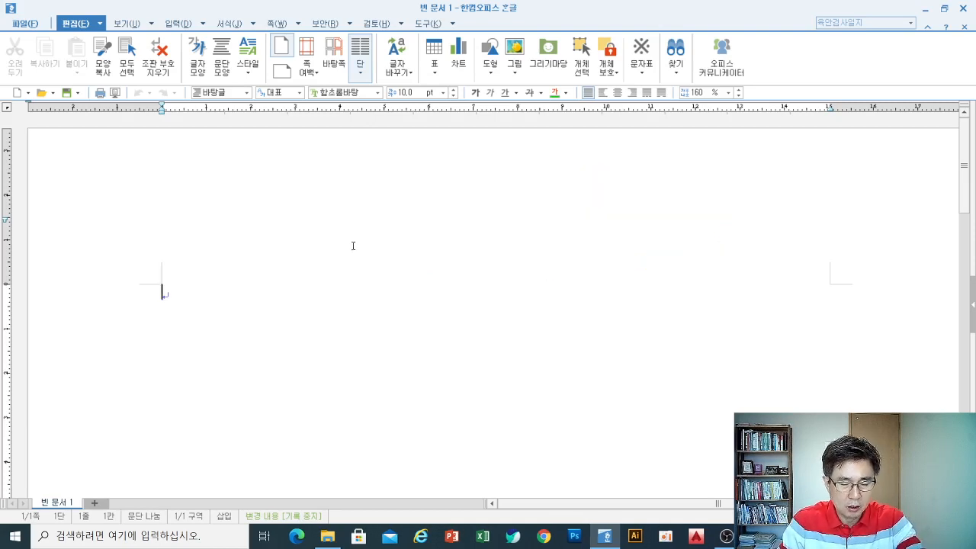
- Open the page setup settings (편집 용지) for the blank document
key("F7")
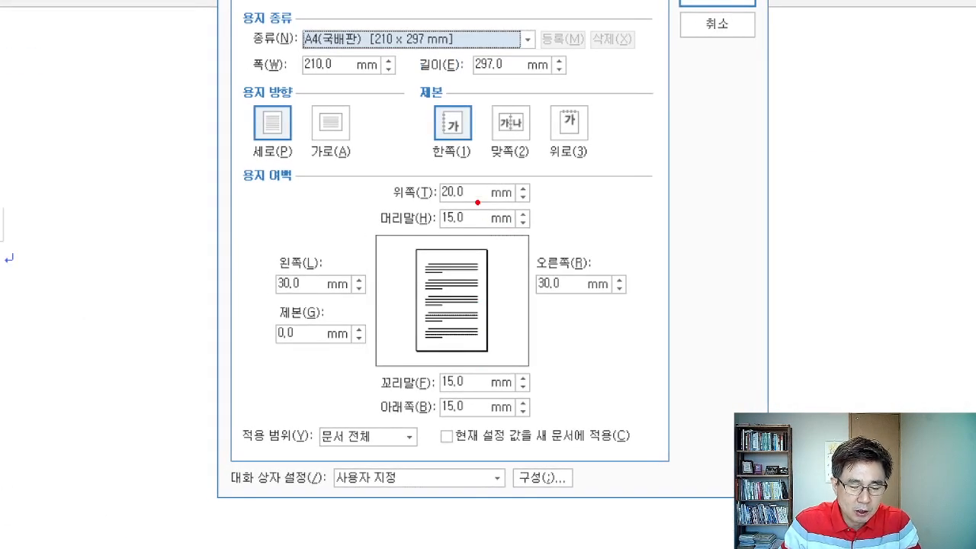
mouse_move(478, 202)
left_mouse_down()
mouse_move(438, 201)
mouse_move(457, 176)
mouse_move(471, 196)
mouse_move(486, 197)
mouse_move(479, 171)
left_mouse_up()
key("e")
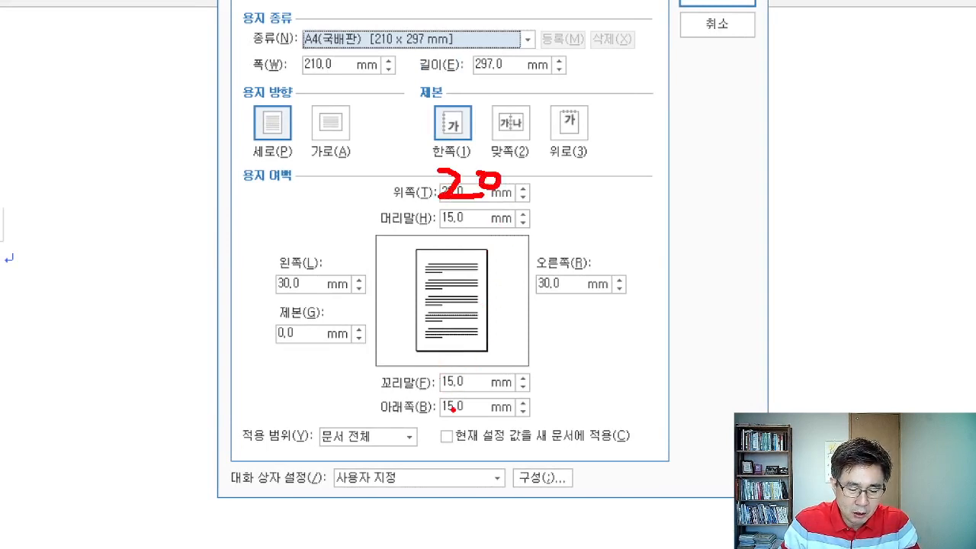
mouse_move(446, 401)
left_mouse_down()
mouse_move(463, 400)
mouse_move(443, 421)
mouse_move(471, 425)
left_mouse_up()
mouse_move(480, 402)
left_mouse_down()
mouse_move(497, 419)
mouse_move(476, 398)
left_mouse_up()
mouse_move(275, 268)
left_mouse_down()
mouse_move(305, 290)
mouse_move(327, 267)
left_mouse_up()
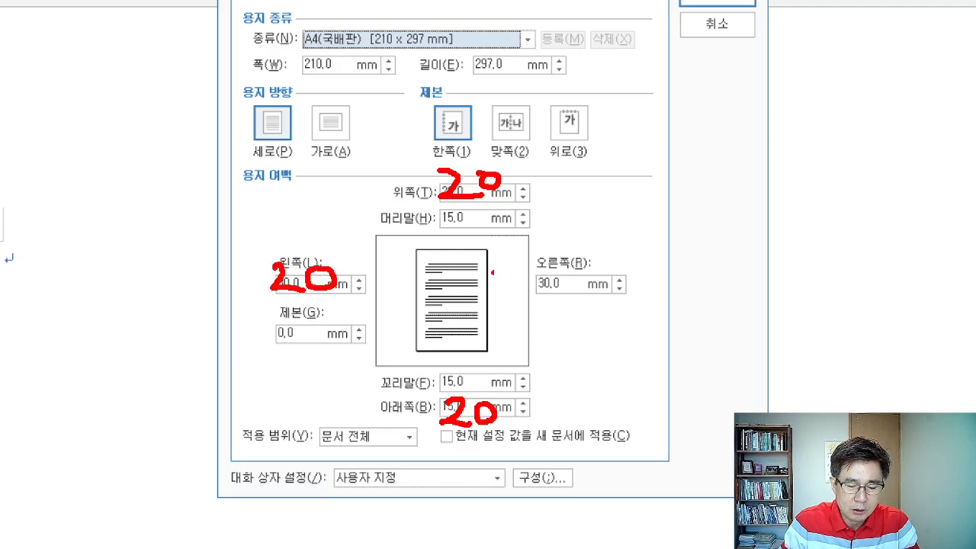
mouse_move(549, 267)
left_mouse_down()
mouse_move(563, 262)
mouse_move(542, 289)
mouse_move(587, 289)
mouse_move(581, 268)
left_mouse_up()
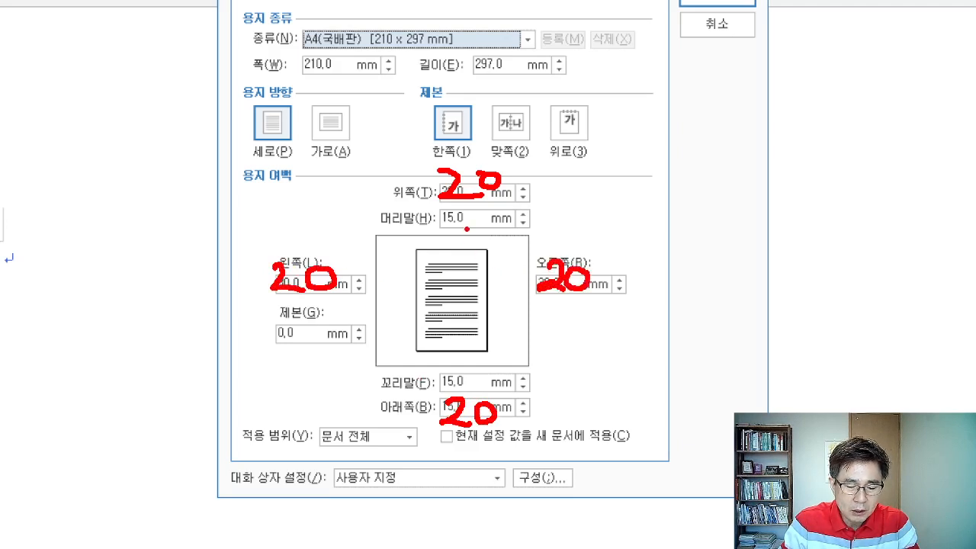
mouse_move(466, 211)
left_mouse_down()
mouse_move(436, 229)
mouse_move(473, 218)
mouse_move(452, 212)
left_mouse_up()
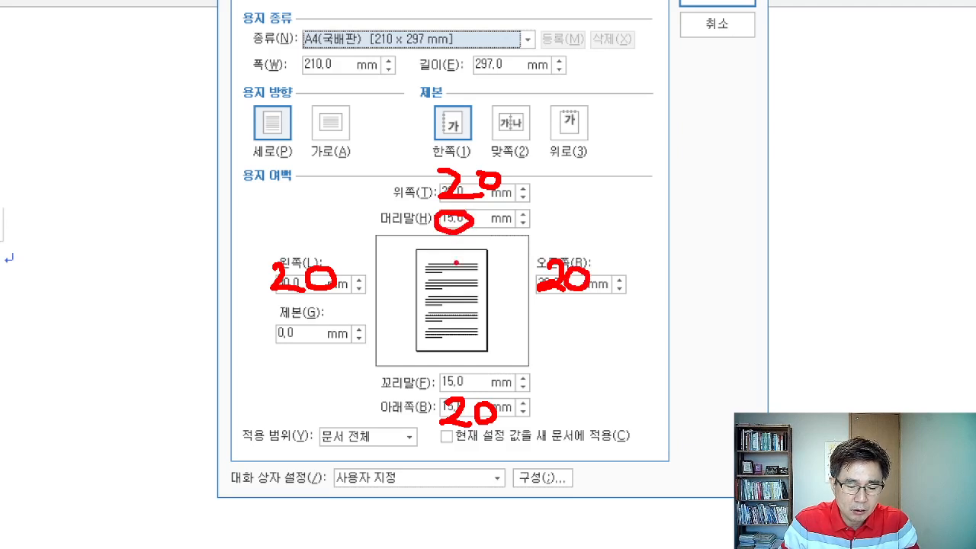
mouse_move(460, 367)
left_mouse_down()
mouse_move(454, 383)
mouse_move(471, 362)
mouse_move(448, 364)
left_mouse_up()
mouse_move(305, 333)
left_mouse_down()
mouse_move(285, 330)
mouse_move(289, 345)
mouse_move(314, 328)
left_mouse_up()
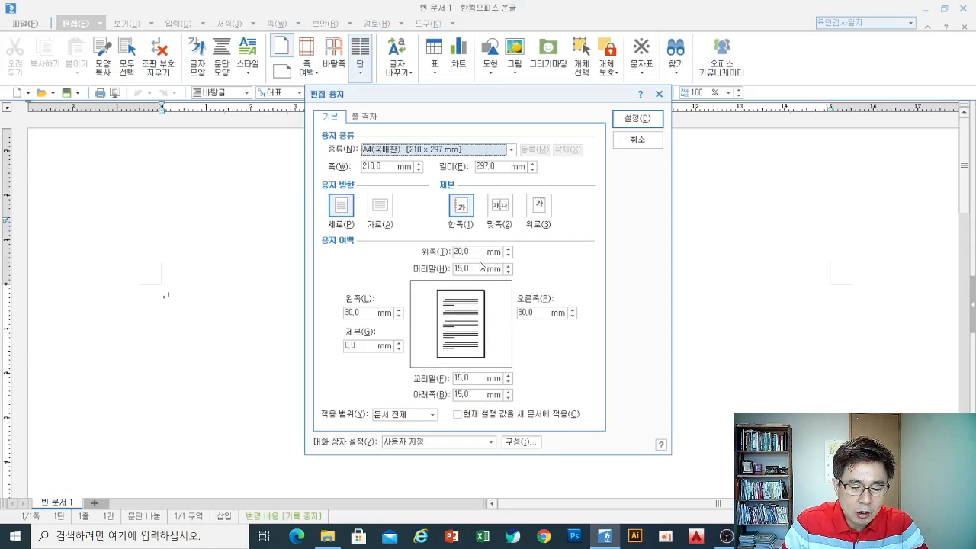
- Set the top, bottom, left and right page margins to 20 mm each
left_click(466, 252)
type("20")
key("Tab")
type("20")
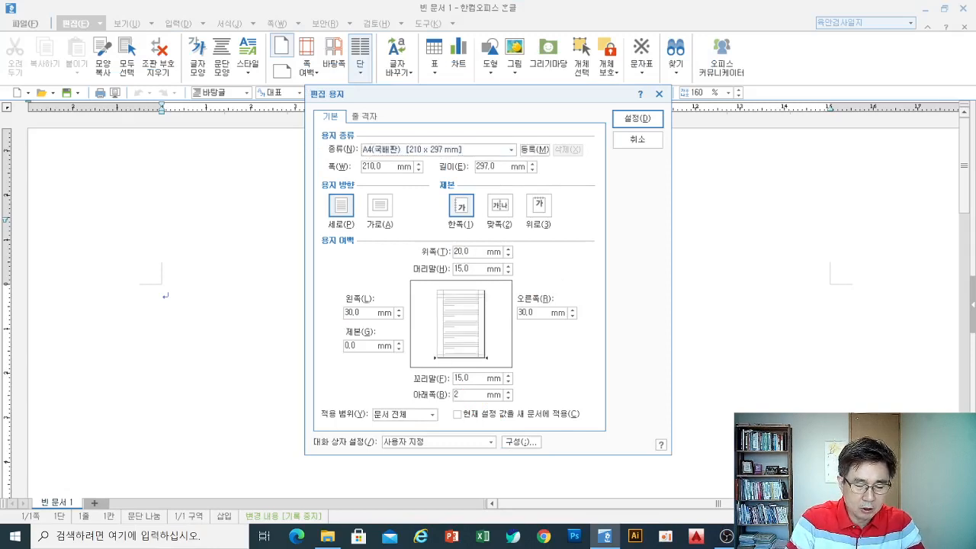
key("Tab")
type("20")
key("Tab")
type("20")
key("Tab")
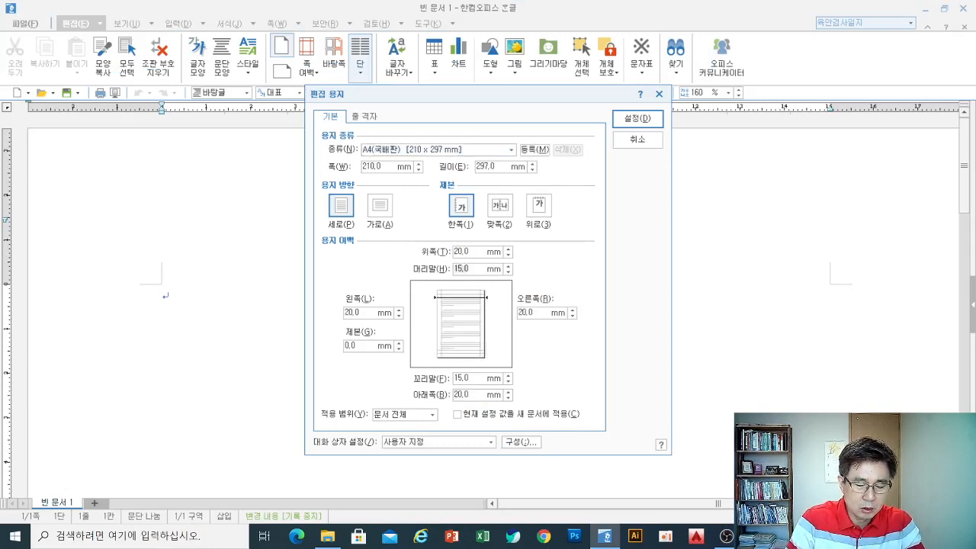
- Set the header, footer and binding margins to 0 mm each
type("0")
key("Tab")
type("0")
key("Tab")
type("0")
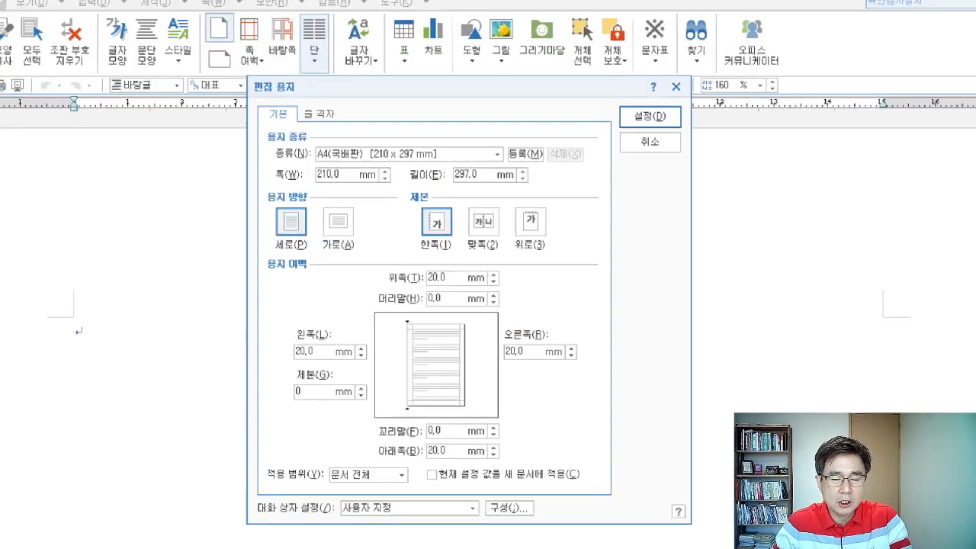
left_click(660, 110)
mouse_move(507, 91)
left_mouse_down()
mouse_move(713, 180)
mouse_move(688, 183)
left_mouse_up()
left_click_drag(625, 214, 716, 348)
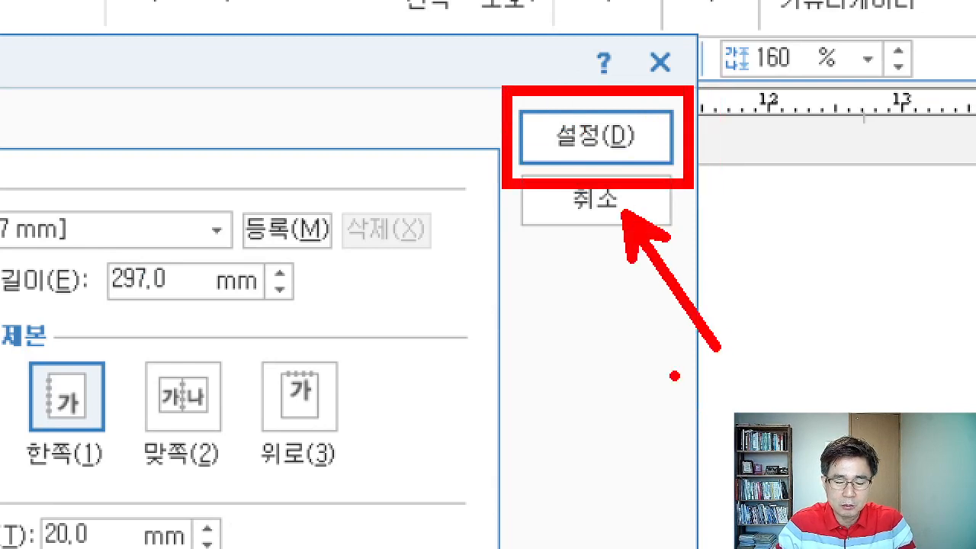
mouse_move(612, 364)
left_mouse_down()
mouse_move(651, 388)
mouse_move(648, 402)
mouse_move(645, 388)
left_mouse_up()
left_click_drag(565, 412, 684, 419)
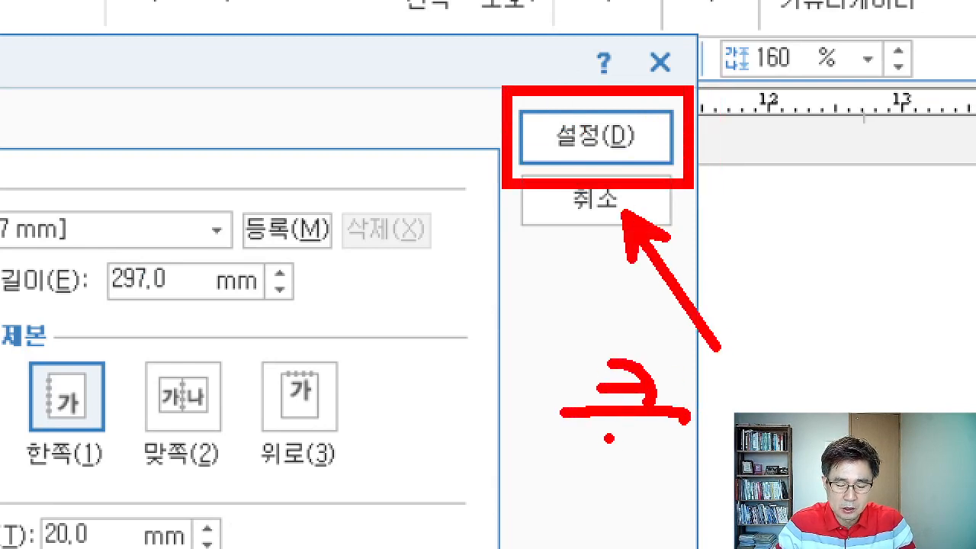
mouse_move(611, 430)
left_mouse_down()
mouse_move(616, 467)
mouse_move(649, 492)
left_mouse_up()
left_click_drag(717, 372, 720, 421)
left_click_drag(781, 339, 778, 411)
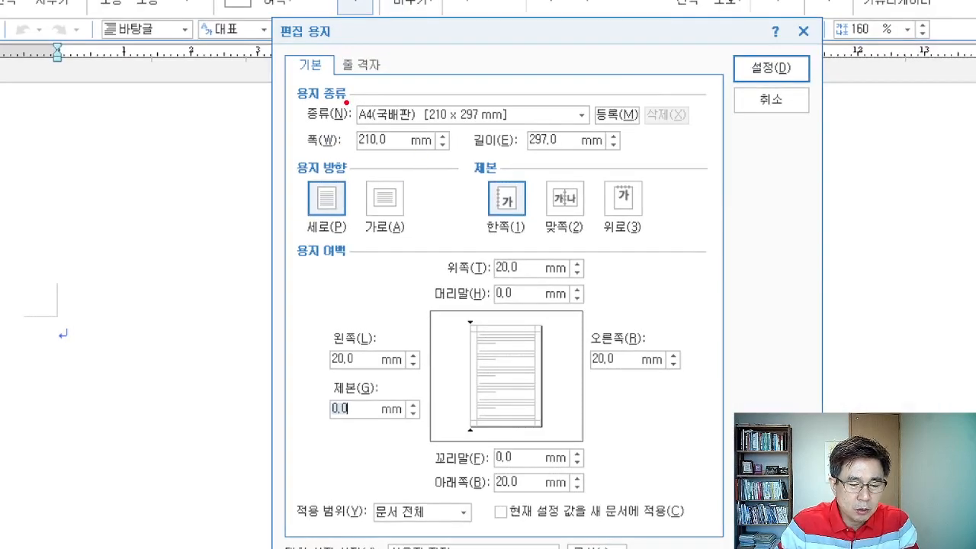
left_click_drag(349, 100, 473, 127)
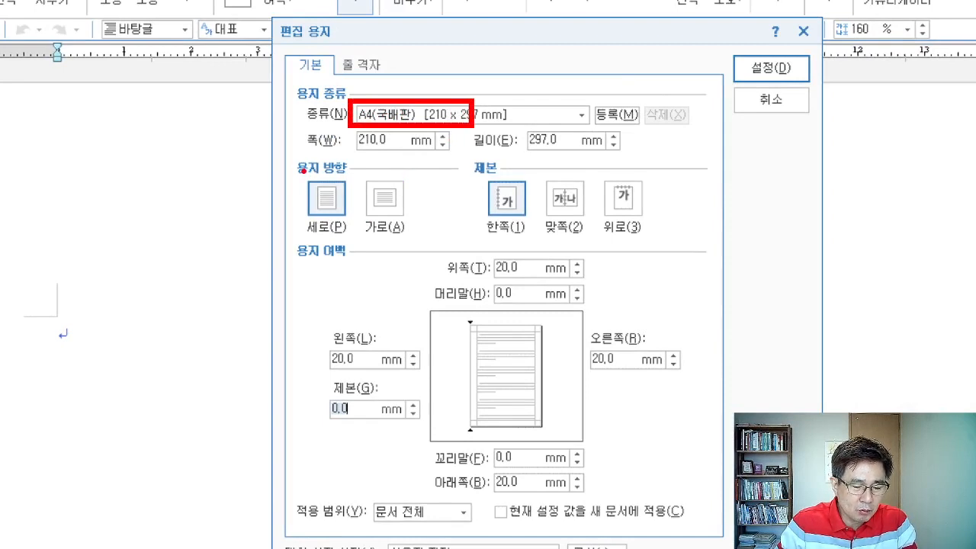
mouse_move(301, 175)
left_mouse_down()
mouse_move(328, 189)
mouse_move(350, 224)
left_mouse_up()
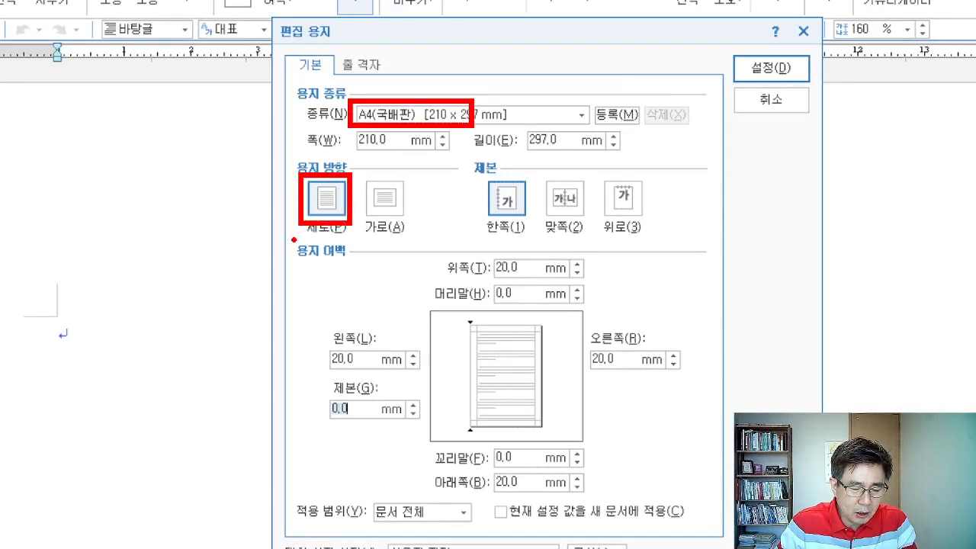
mouse_move(294, 239)
left_mouse_down()
mouse_move(610, 391)
mouse_move(684, 517)
mouse_move(690, 494)
left_mouse_up()
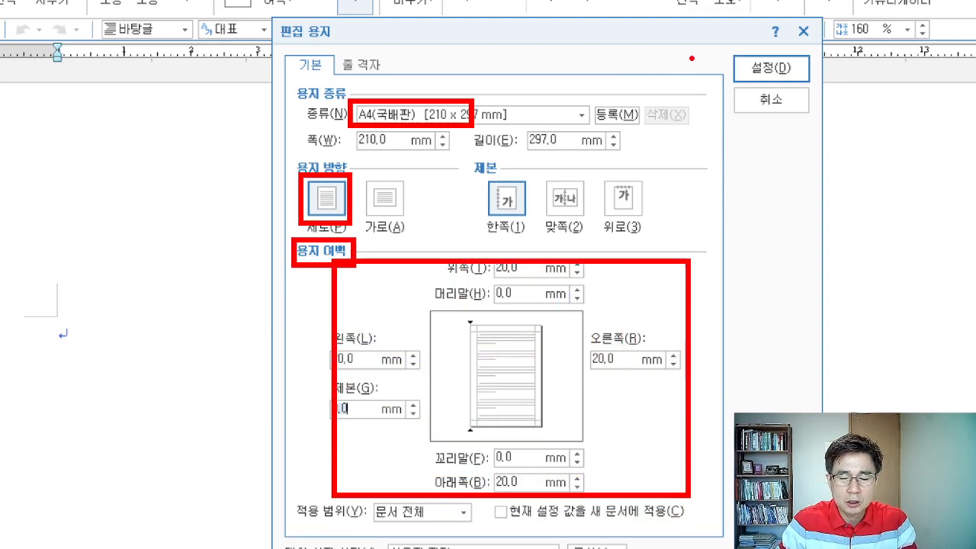
mouse_move(725, 44)
left_mouse_down()
mouse_move(816, 84)
mouse_move(787, 196)
left_mouse_up()
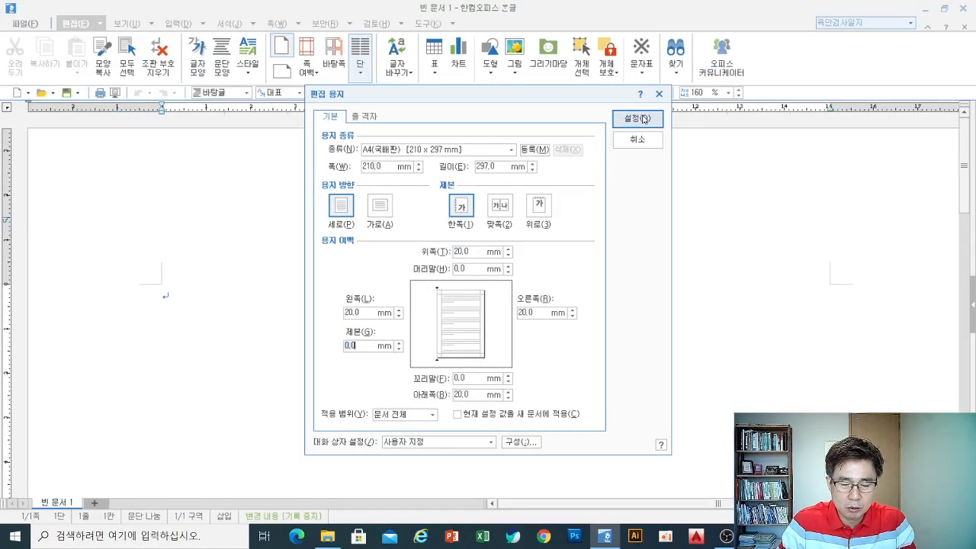
- Apply the page setup settings to the document
left_click(643, 119)
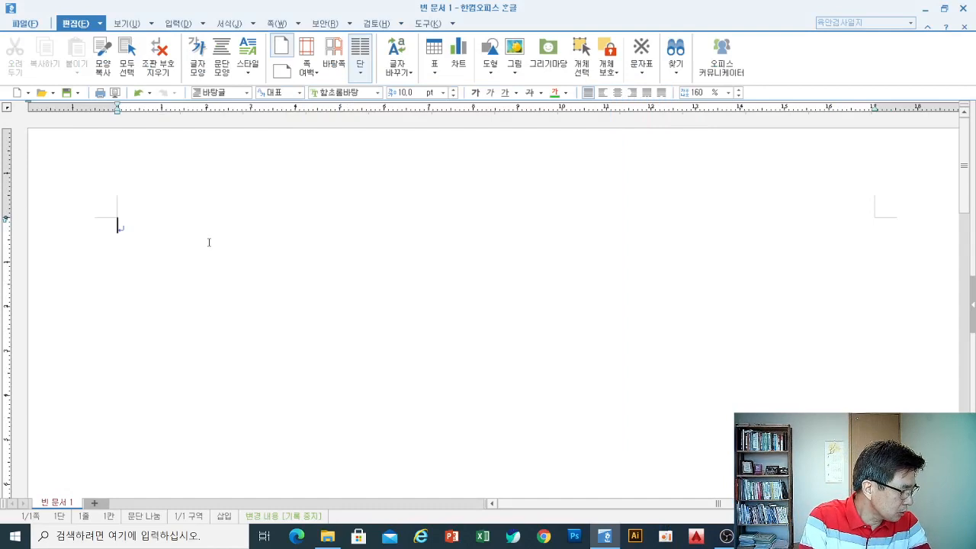
- Enter the title 거래처대장 on the first line and start a new line below it
type("거래처")
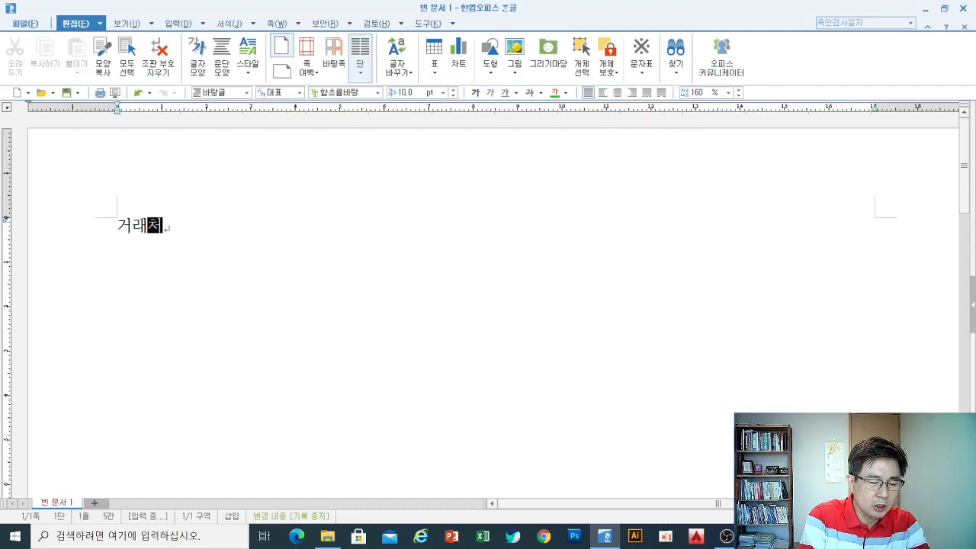
type("대장")
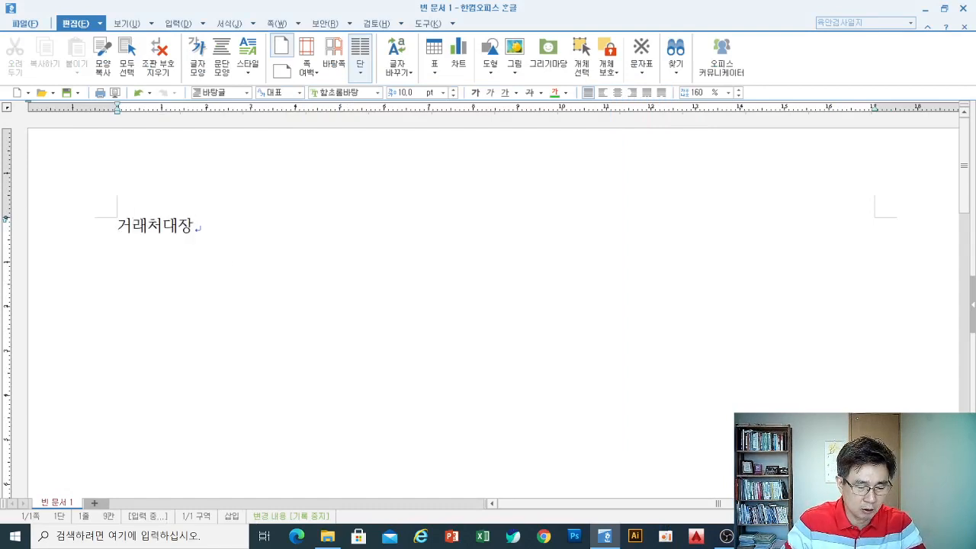
left_click(235, 218)
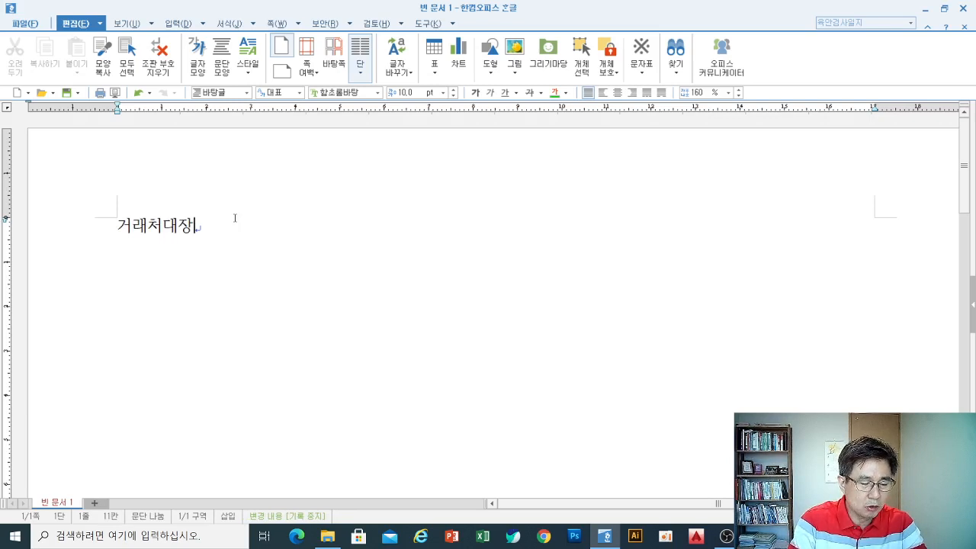
key("Return")
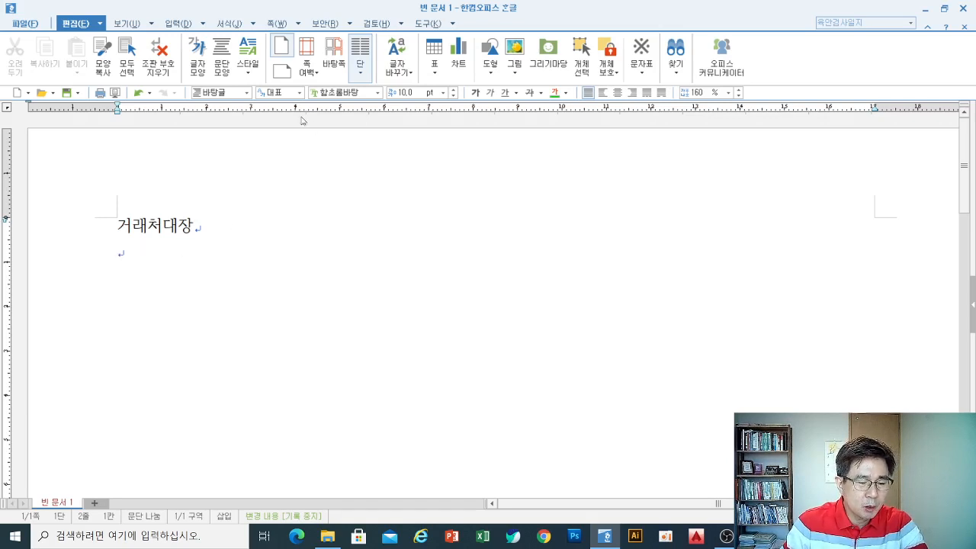
- Bring up the insertion commands for adding a table below the title
left_click(176, 24)
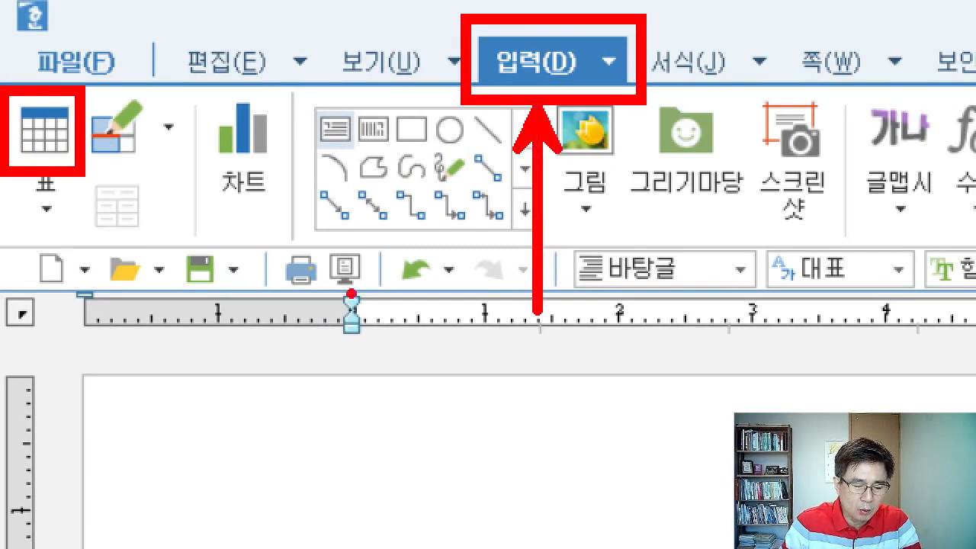
left_click_drag(74, 187, 203, 345)
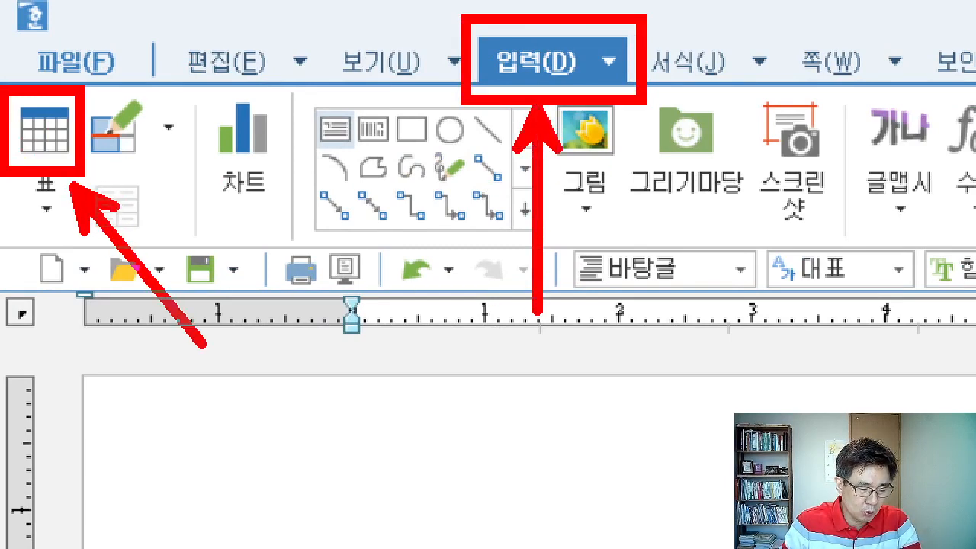
mouse_move(540, 349)
left_mouse_down()
mouse_move(538, 397)
mouse_move(499, 350)
mouse_move(602, 385)
mouse_move(565, 436)
left_mouse_up()
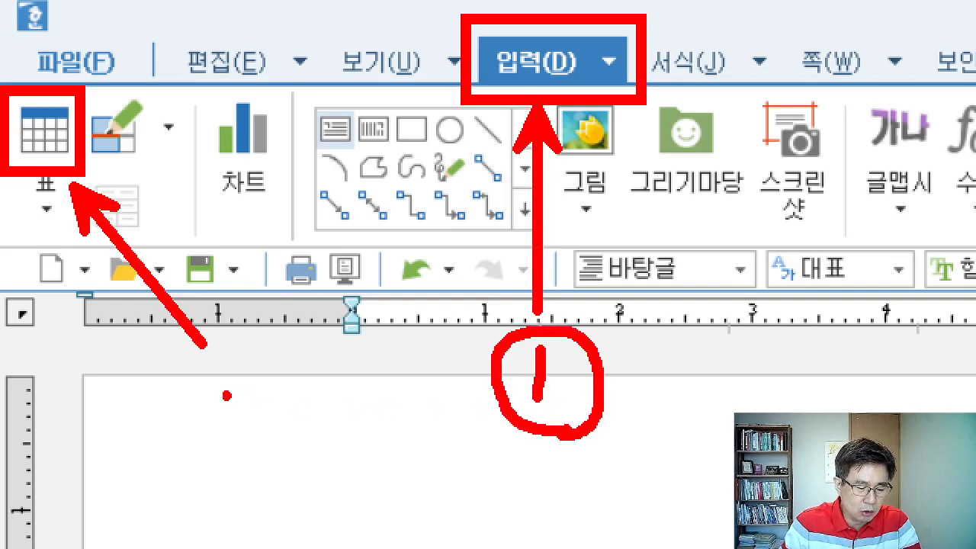
mouse_move(191, 393)
left_mouse_down()
mouse_move(191, 433)
mouse_move(260, 434)
left_mouse_up()
mouse_move(236, 466)
left_mouse_down()
mouse_move(207, 471)
mouse_move(179, 392)
mouse_move(261, 375)
mouse_move(253, 467)
mouse_move(237, 475)
left_mouse_up()
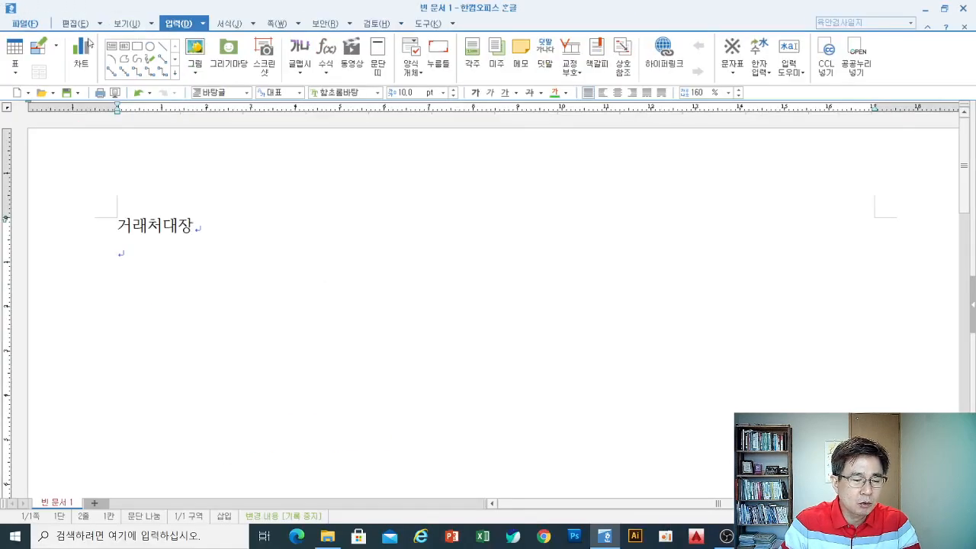
- Open the table creation settings (표 만들기) for the line below the title
left_click(14, 48)
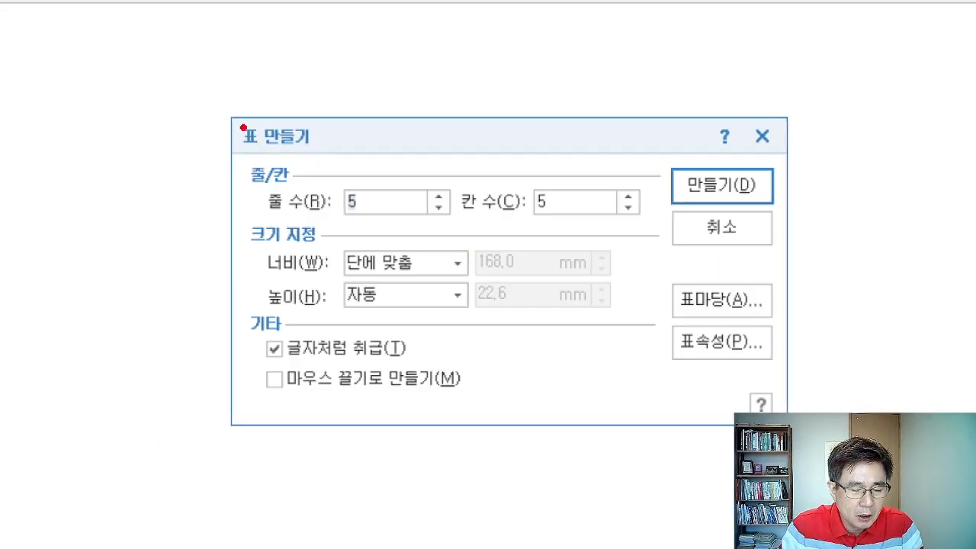
left_click_drag(224, 109, 797, 435)
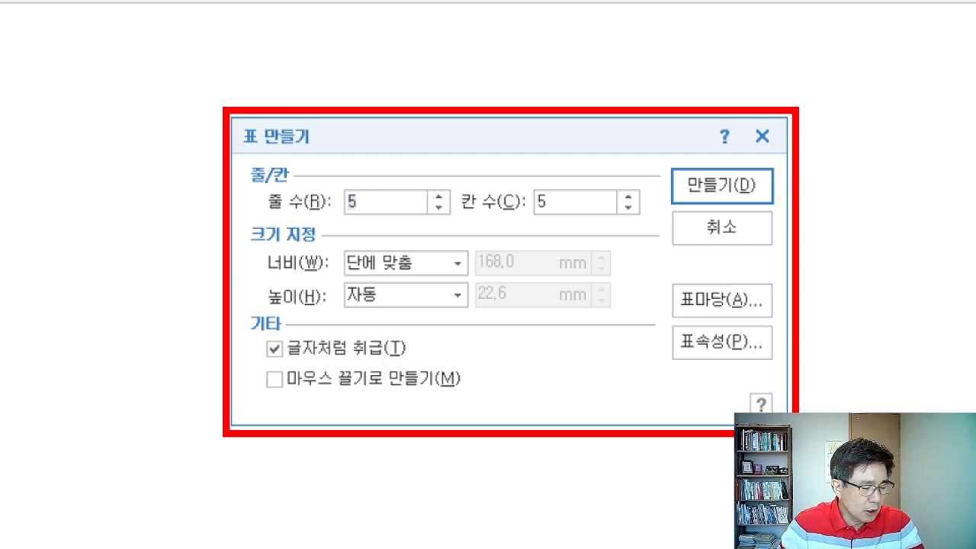
mouse_move(371, 198)
left_mouse_down()
mouse_move(355, 190)
mouse_move(350, 201)
mouse_move(366, 221)
mouse_move(351, 226)
mouse_move(374, 197)
left_mouse_up()
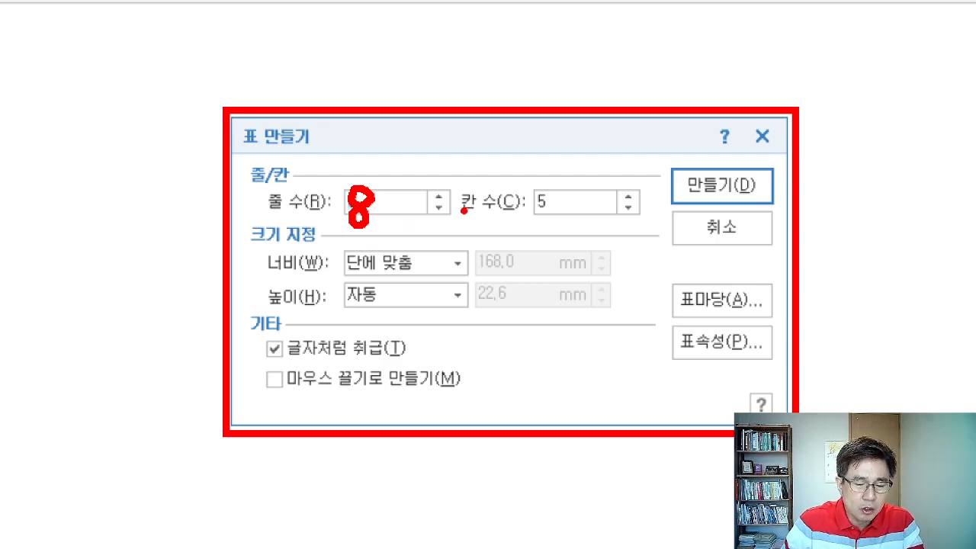
mouse_move(576, 203)
left_mouse_down()
mouse_move(551, 191)
mouse_move(570, 213)
mouse_move(552, 234)
mouse_move(551, 213)
mouse_move(573, 198)
left_mouse_up()
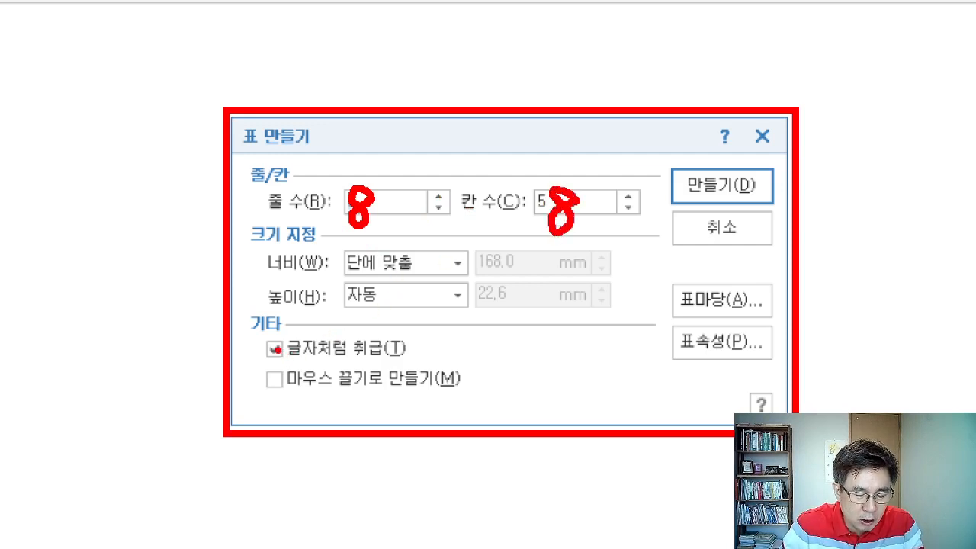
mouse_move(268, 334)
left_mouse_down()
mouse_move(276, 355)
mouse_move(286, 333)
left_mouse_up()
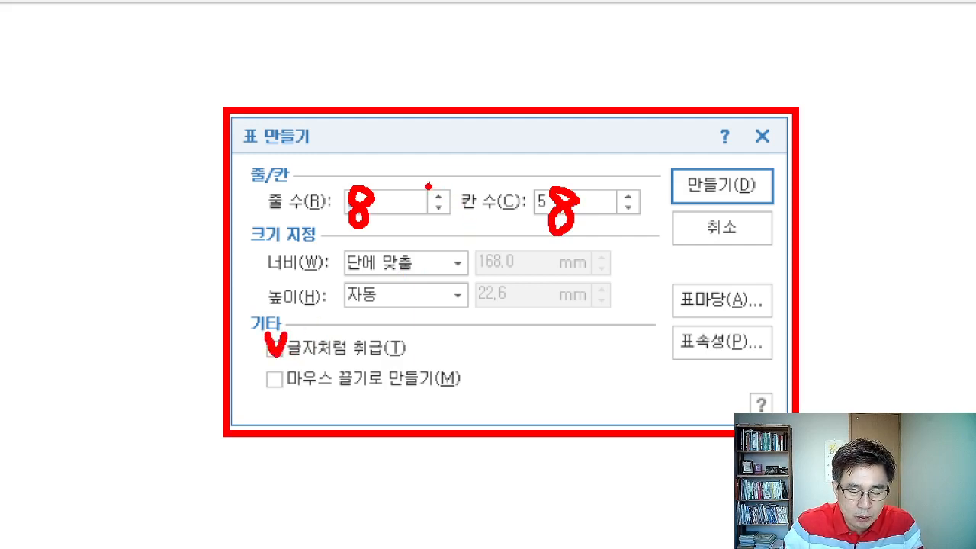
left_click_drag(424, 182, 465, 228)
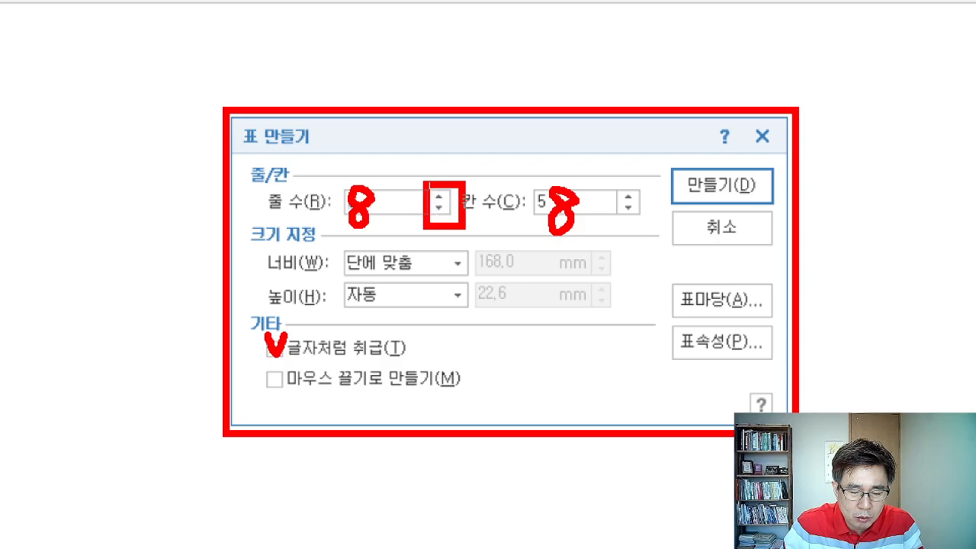
left_click_drag(608, 181, 647, 224)
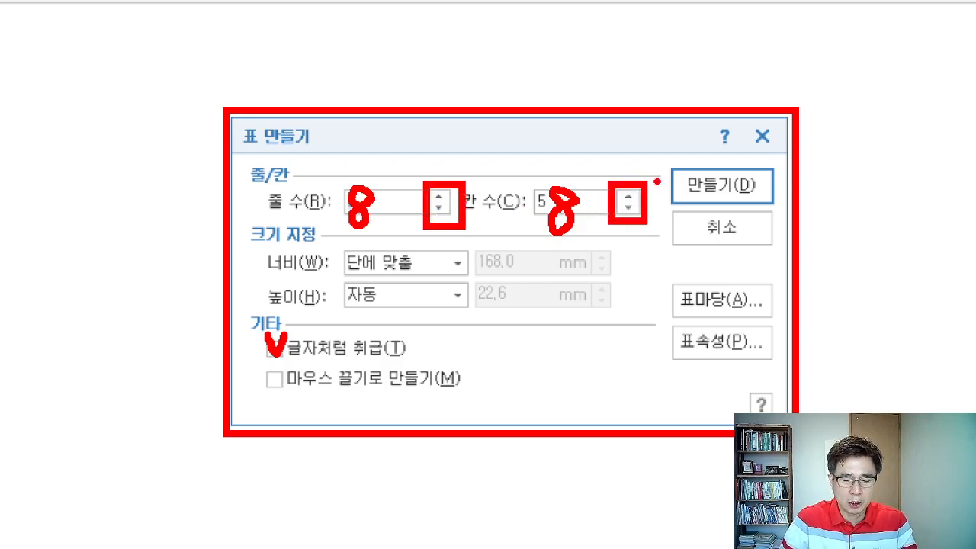
mouse_move(670, 157)
left_mouse_down()
mouse_move(695, 197)
mouse_move(788, 207)
left_mouse_up()
left_click_drag(719, 221, 719, 311)
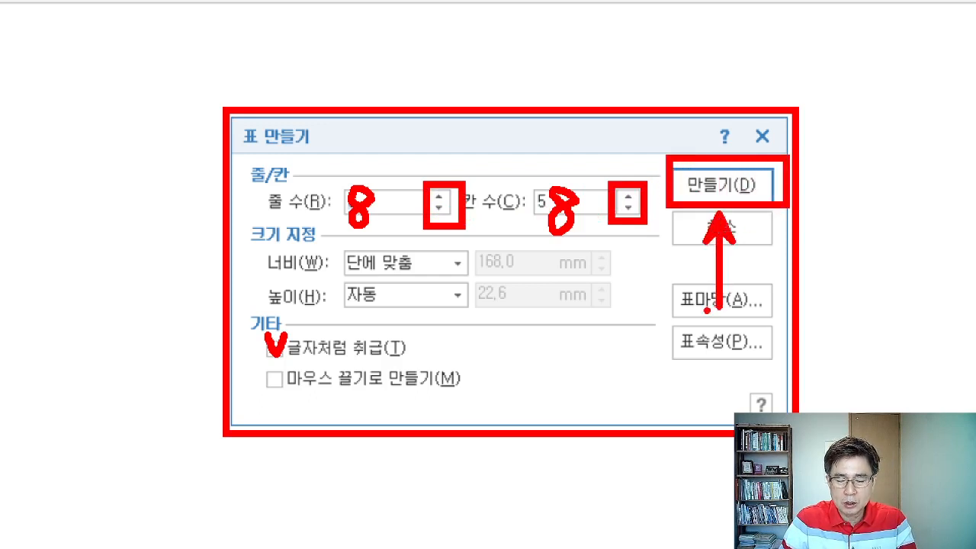
mouse_move(644, 313)
left_mouse_down()
mouse_move(653, 342)
mouse_move(670, 333)
mouse_move(690, 347)
mouse_move(674, 366)
mouse_move(678, 407)
left_mouse_up()
mouse_move(709, 321)
left_mouse_down()
mouse_move(716, 346)
mouse_move(738, 348)
left_mouse_up()
left_click_drag(744, 300, 741, 410)
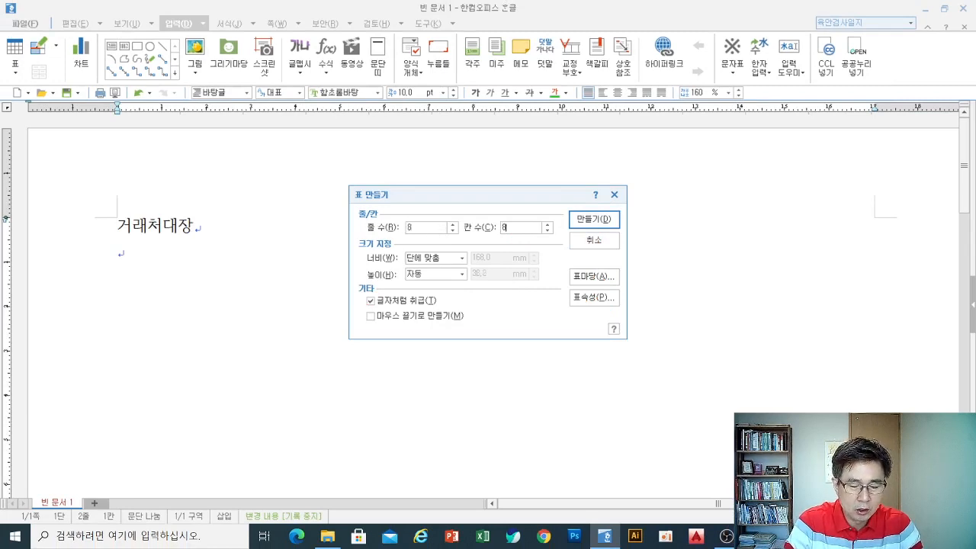
- Create a table with 8 rows and 8 columns below the title, keeping 글자처럼 취급 (treat as character) on
left_click(593, 221)
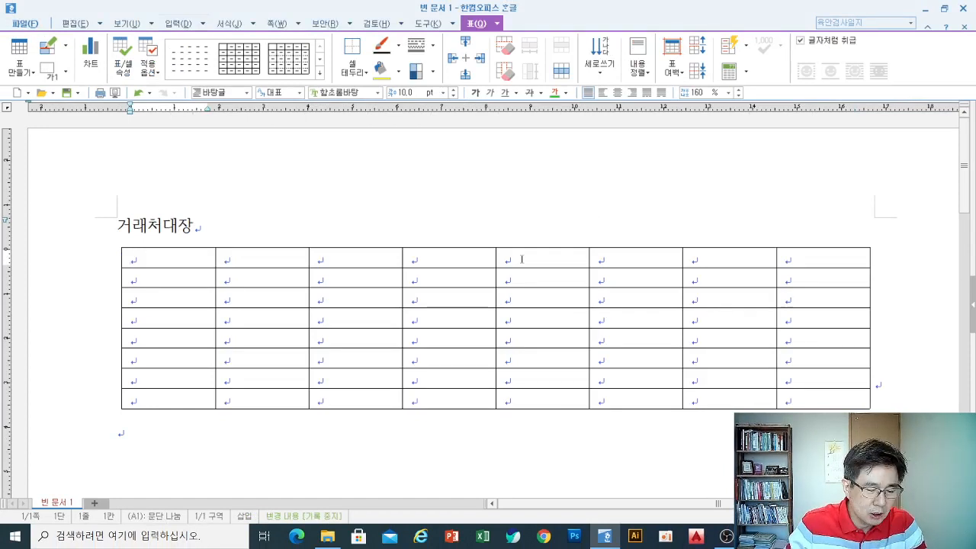
scroll(488, 256, "down", 1)
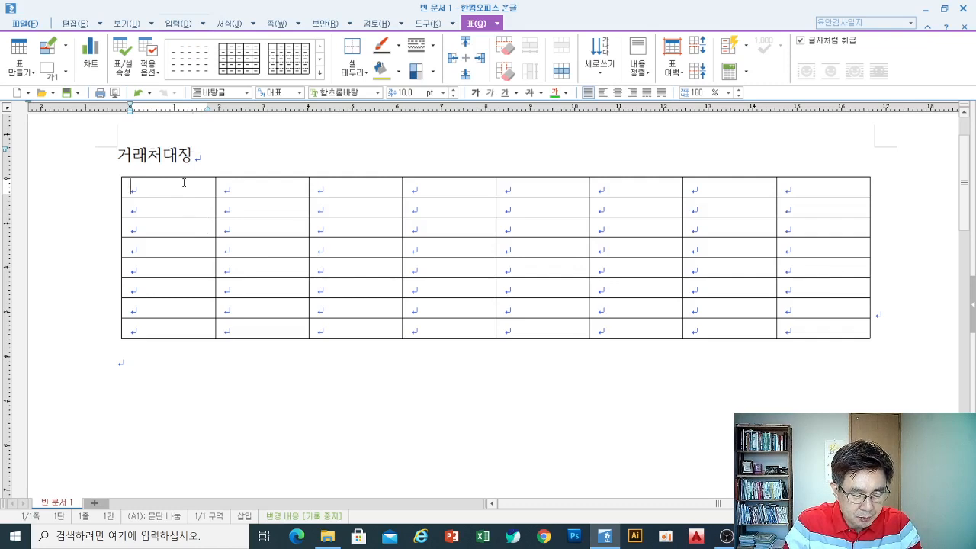
key("ctrl+2")
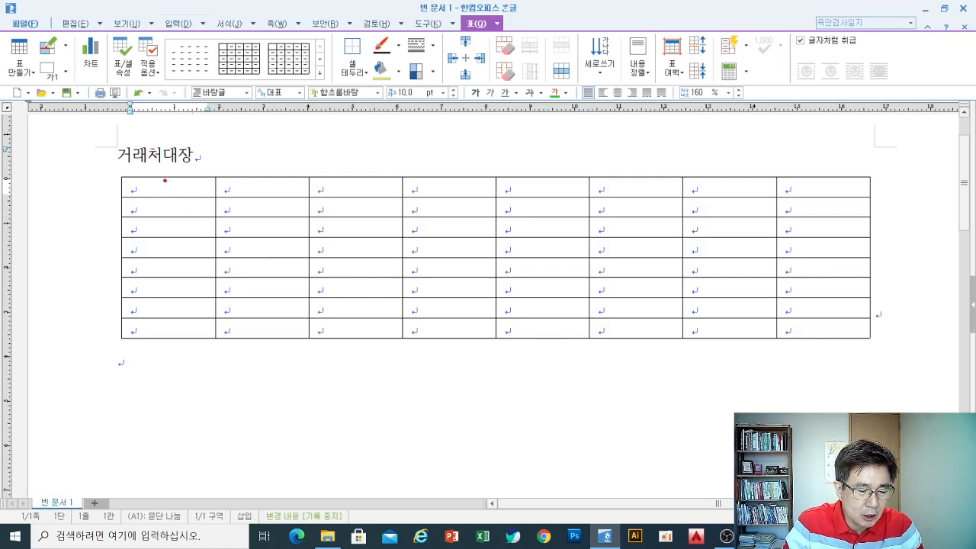
mouse_move(159, 181)
left_mouse_down()
mouse_move(179, 182)
mouse_move(168, 192)
left_mouse_up()
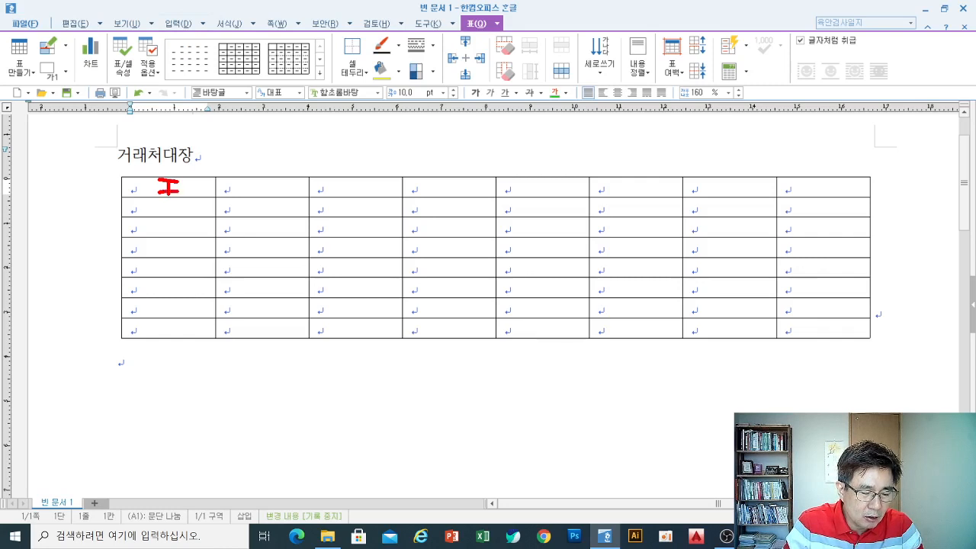
left_click_drag(186, 185, 841, 187)
mouse_move(841, 188)
left_mouse_down()
mouse_move(820, 193)
mouse_move(823, 330)
mouse_move(834, 305)
left_mouse_up()
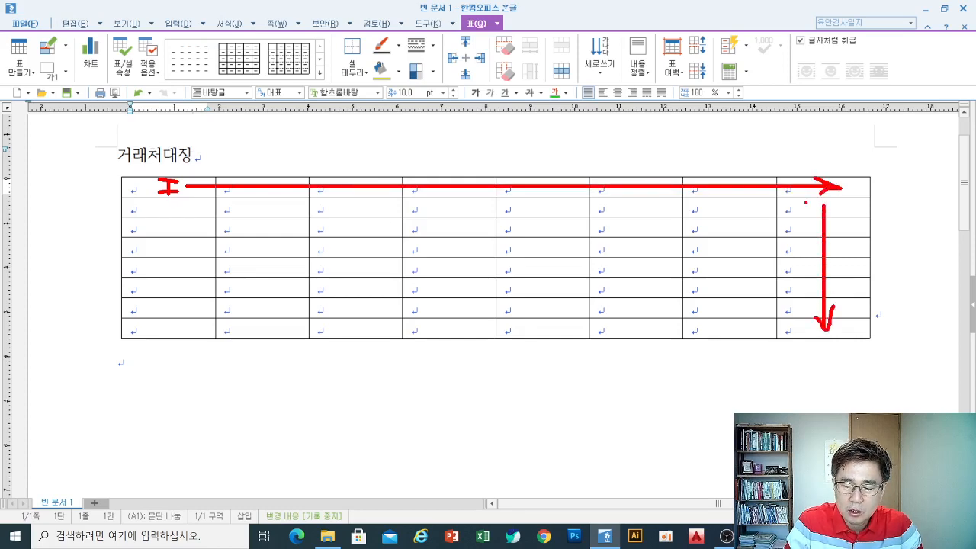
mouse_move(809, 341)
left_mouse_down()
mouse_move(779, 328)
mouse_move(804, 317)
mouse_move(809, 340)
left_mouse_up()
mouse_move(789, 195)
left_mouse_down()
mouse_move(808, 208)
mouse_move(790, 209)
left_mouse_up()
mouse_move(737, 183)
left_mouse_down()
mouse_move(806, 184)
mouse_move(826, 232)
mouse_move(827, 297)
left_mouse_up()
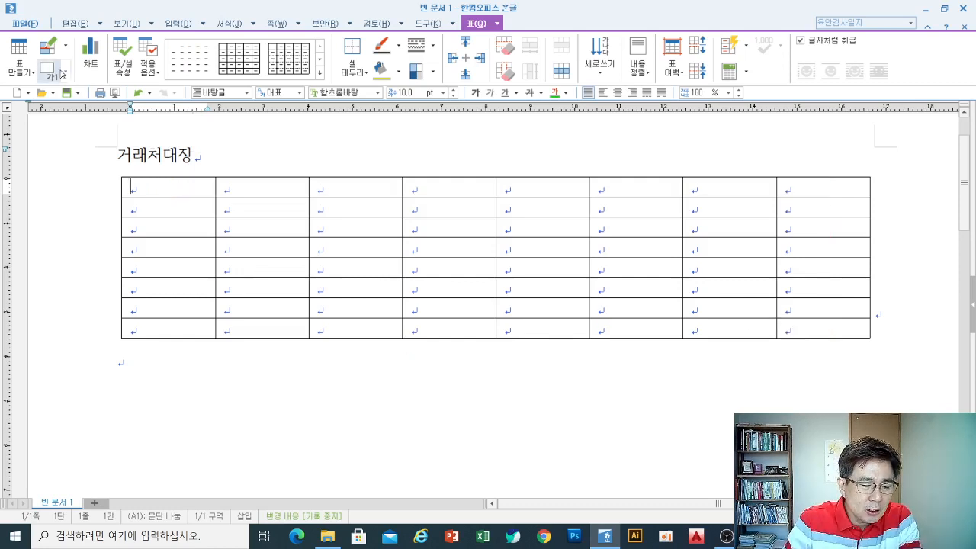
- Select all cells of the table and increase the height of every row evenly
mouse_move(181, 186)
left_mouse_down()
mouse_move(650, 292)
mouse_move(768, 344)
left_mouse_up()
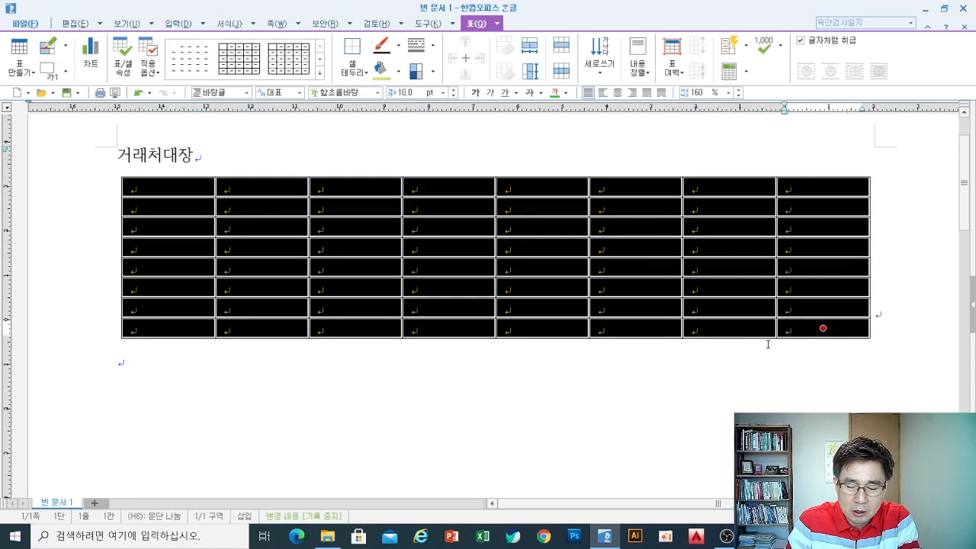
left_click(549, 363)
left_click_drag(203, 190, 855, 347)
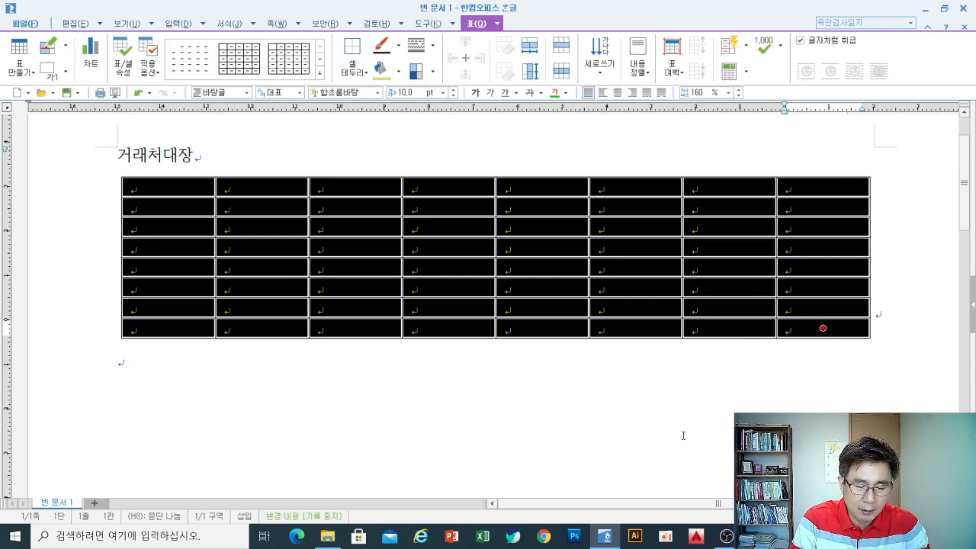
key("ctrl+Down")
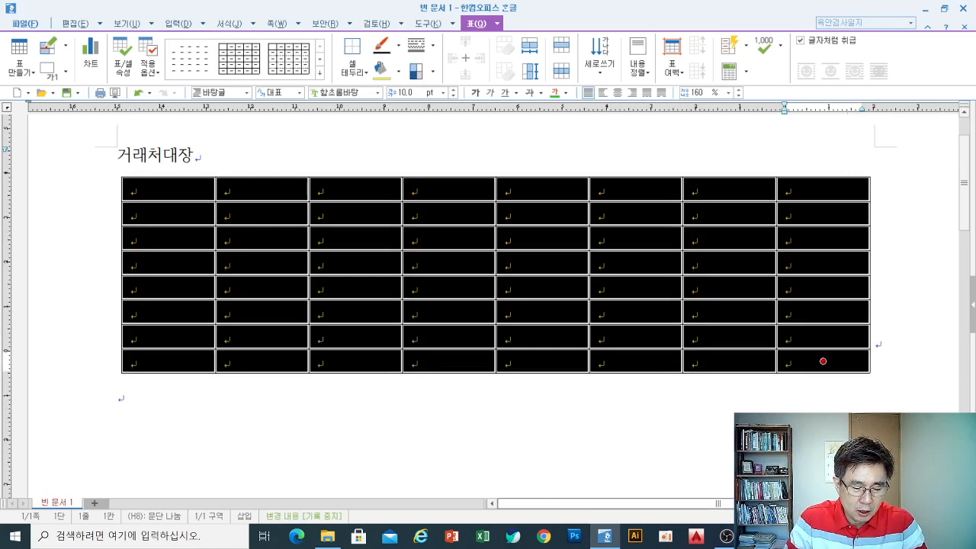
mouse_move(365, 394)
left_mouse_down()
mouse_move(356, 391)
mouse_move(360, 436)
left_mouse_up()
mouse_move(373, 380)
left_mouse_down()
mouse_move(376, 438)
mouse_move(378, 412)
mouse_move(424, 407)
mouse_move(450, 419)
mouse_move(453, 446)
left_mouse_up()
mouse_move(492, 414)
left_mouse_down()
mouse_move(551, 414)
mouse_move(524, 441)
left_mouse_up()
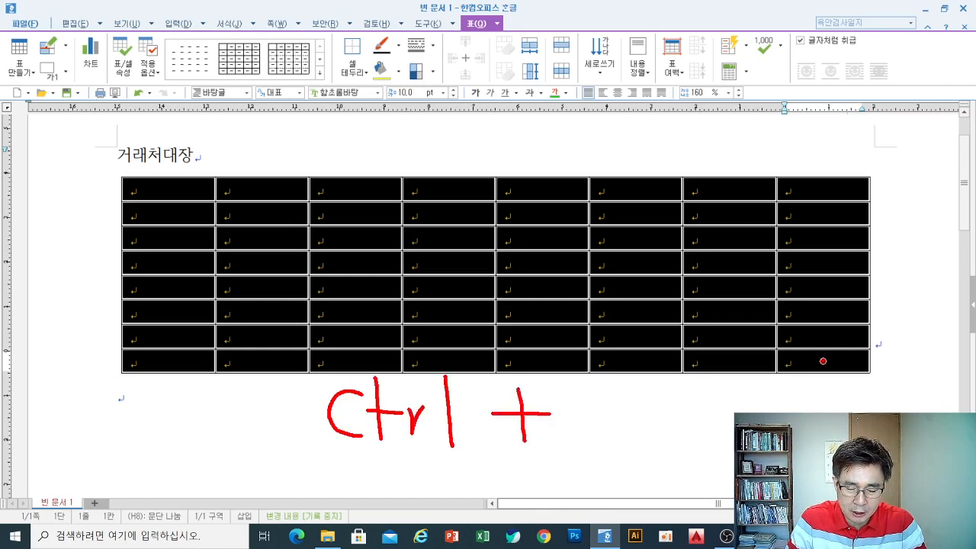
key("ctrl+z")
key("ctrl+z")
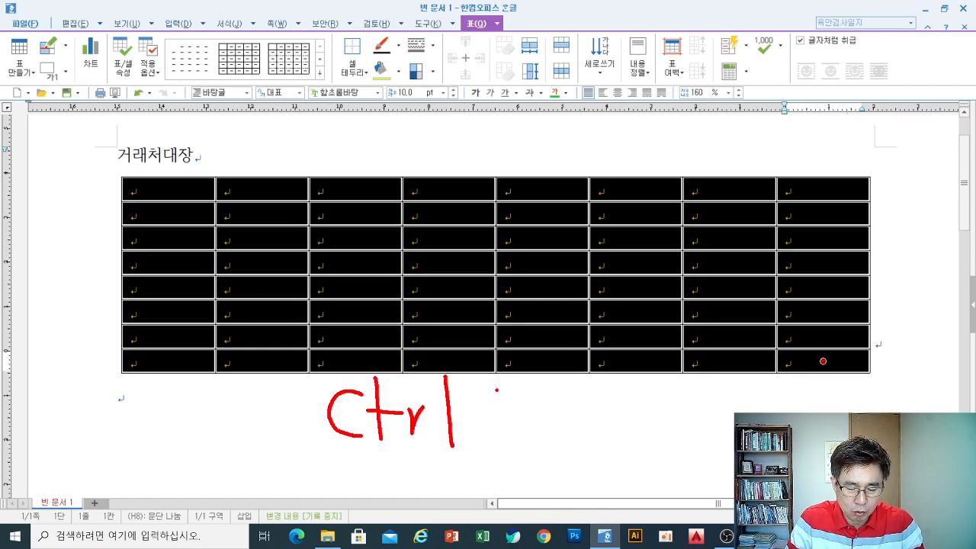
mouse_move(496, 390)
left_mouse_down()
mouse_move(543, 404)
mouse_move(522, 448)
left_mouse_up()
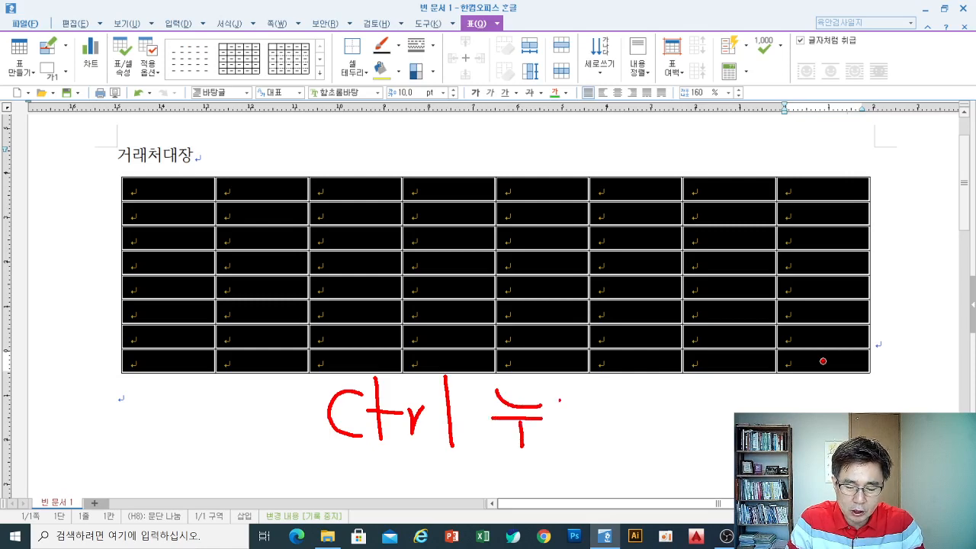
mouse_move(555, 397)
left_mouse_down()
mouse_move(550, 412)
mouse_move(584, 430)
mouse_move(625, 417)
mouse_move(624, 432)
left_mouse_up()
mouse_move(608, 415)
left_mouse_down()
mouse_move(606, 433)
mouse_move(640, 437)
left_mouse_up()
mouse_move(703, 401)
left_mouse_down()
mouse_move(702, 391)
mouse_move(702, 459)
left_mouse_up()
mouse_move(675, 436)
left_mouse_down()
mouse_move(702, 460)
mouse_move(730, 420)
left_mouse_up()
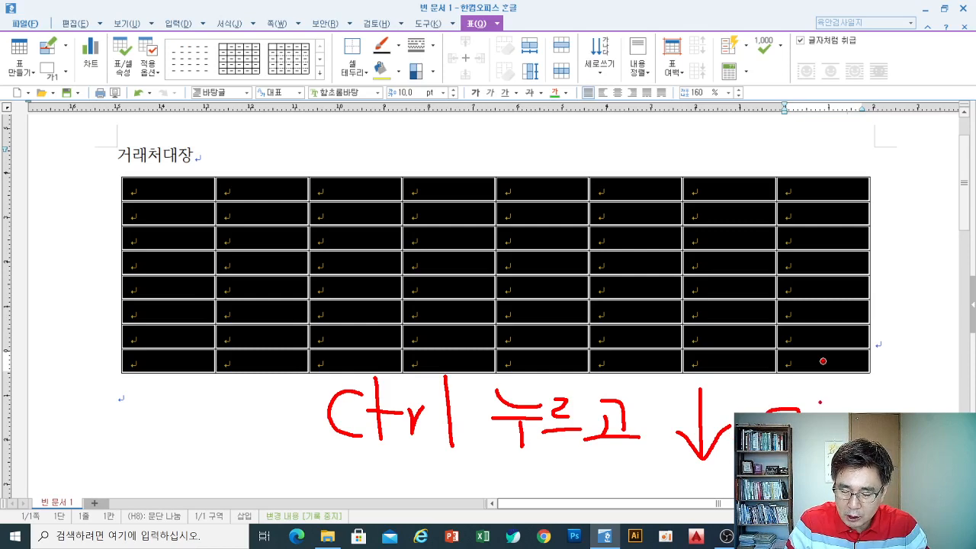
left_click_drag(821, 400, 821, 413)
left_click_drag(839, 398, 839, 413)
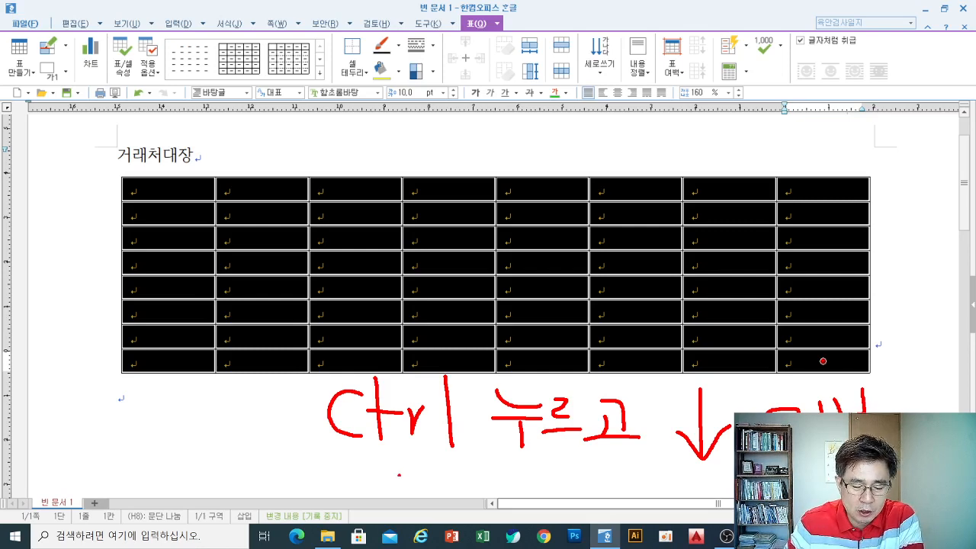
key("Escape")
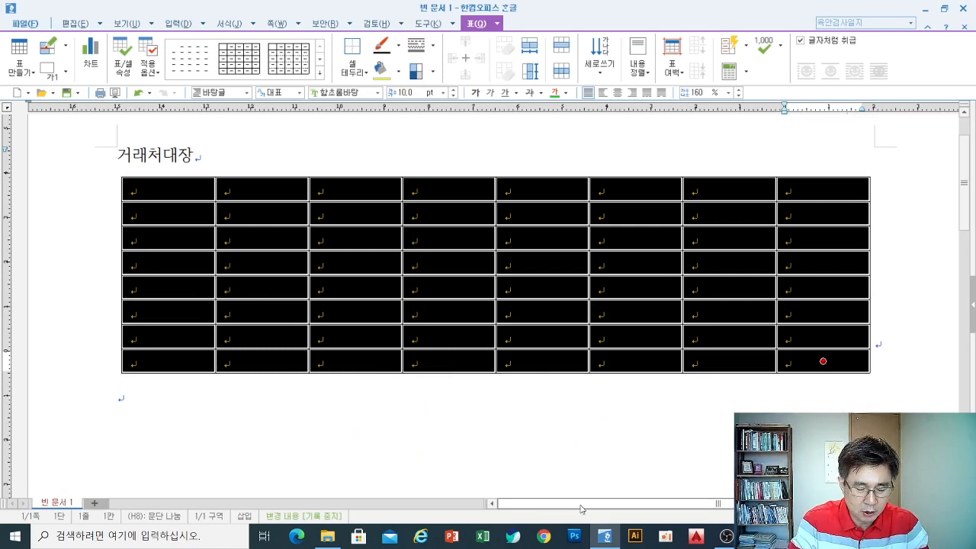
- Make all eight rows of the selected table taller still, and clear the cell selection
key("ctrl+Down")
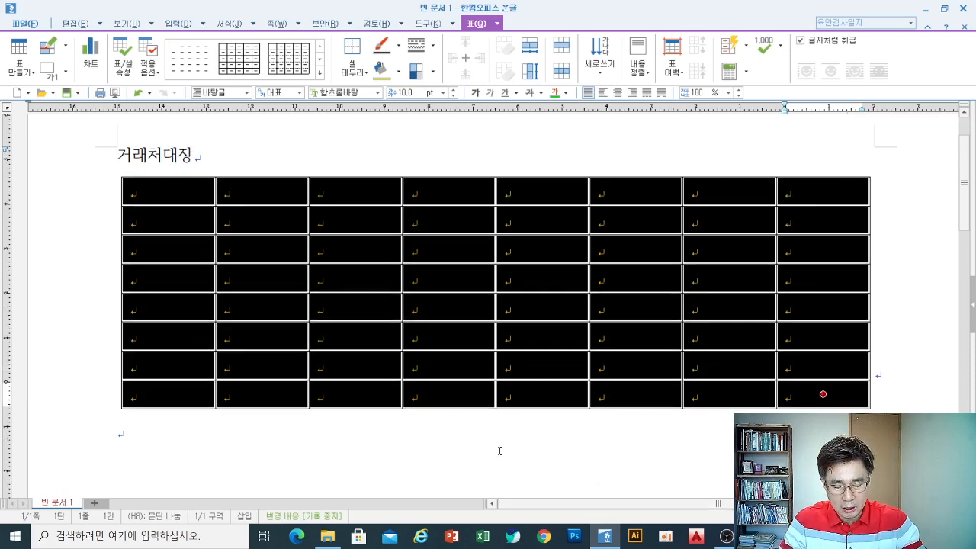
key("ctrl+Up")
key("ctrl+Up")
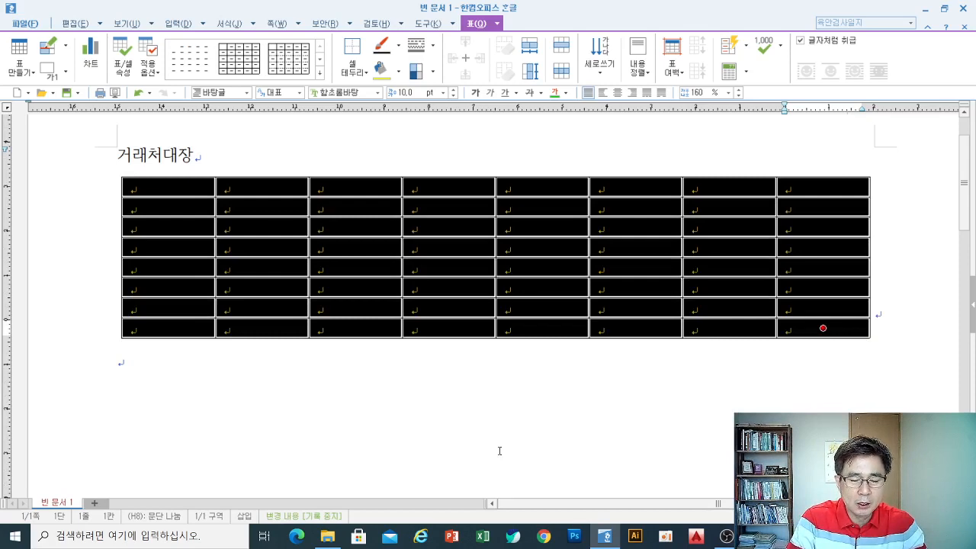
key("ctrl+Down")
key("ctrl+Down")
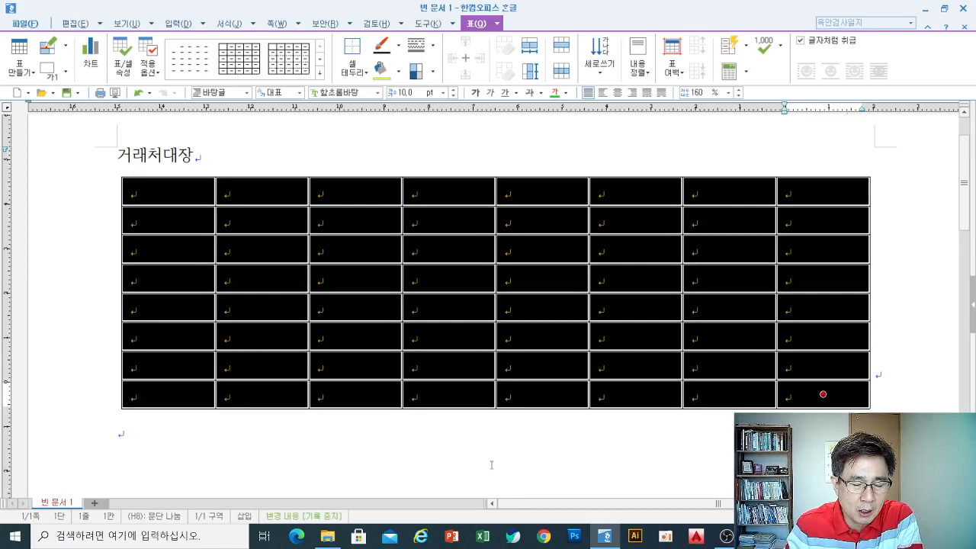
left_click(529, 458)
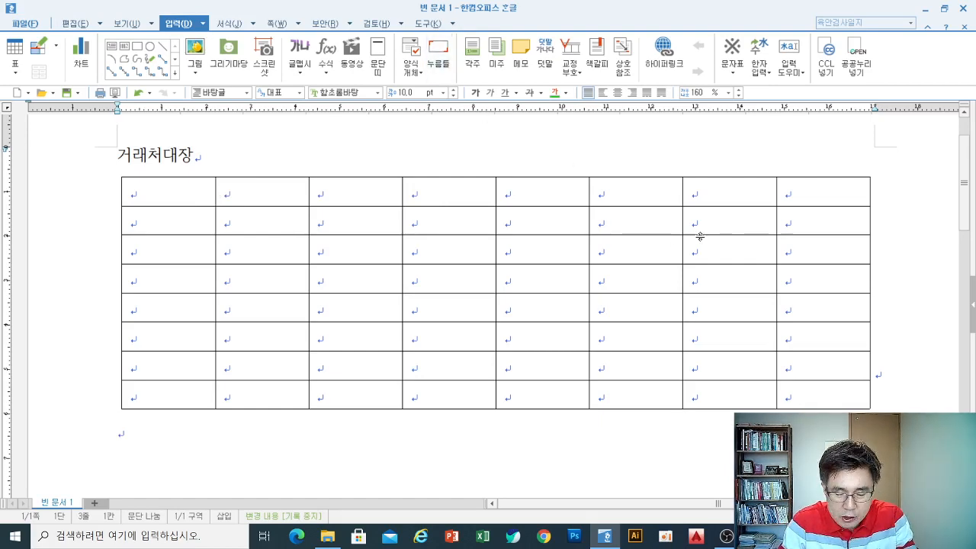
mouse_move(762, 223)
left_mouse_down()
mouse_move(799, 224)
mouse_move(753, 224)
left_mouse_up()
left_click_drag(761, 216, 763, 231)
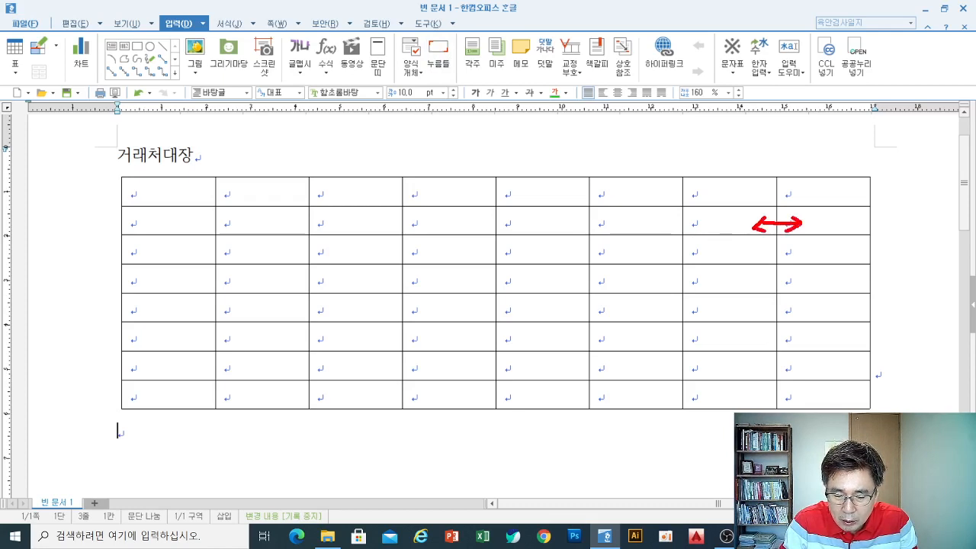
mouse_move(677, 224)
left_mouse_down()
mouse_move(712, 222)
mouse_move(668, 223)
mouse_move(679, 229)
left_mouse_up()
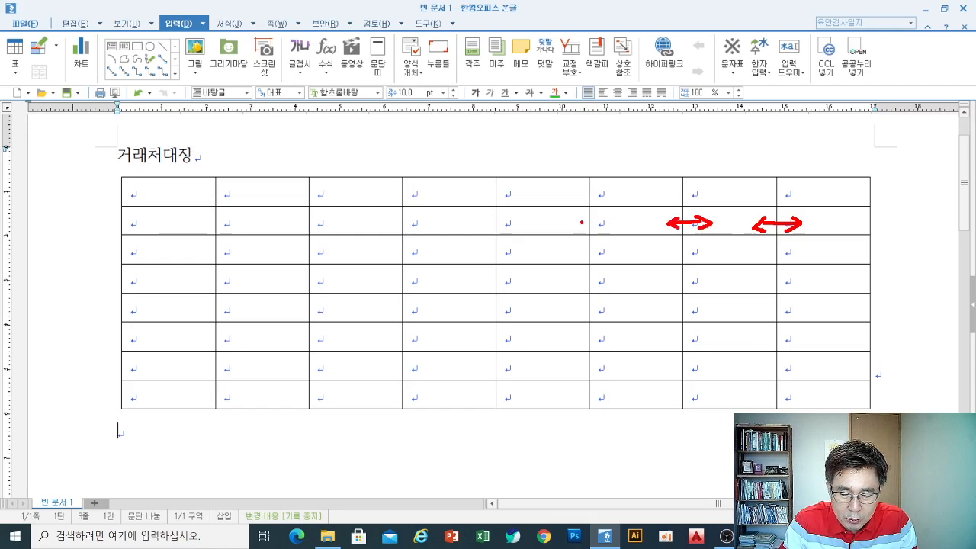
left_click_drag(577, 222, 610, 223)
mouse_move(603, 216)
left_mouse_down()
mouse_move(600, 229)
mouse_move(587, 228)
left_mouse_up()
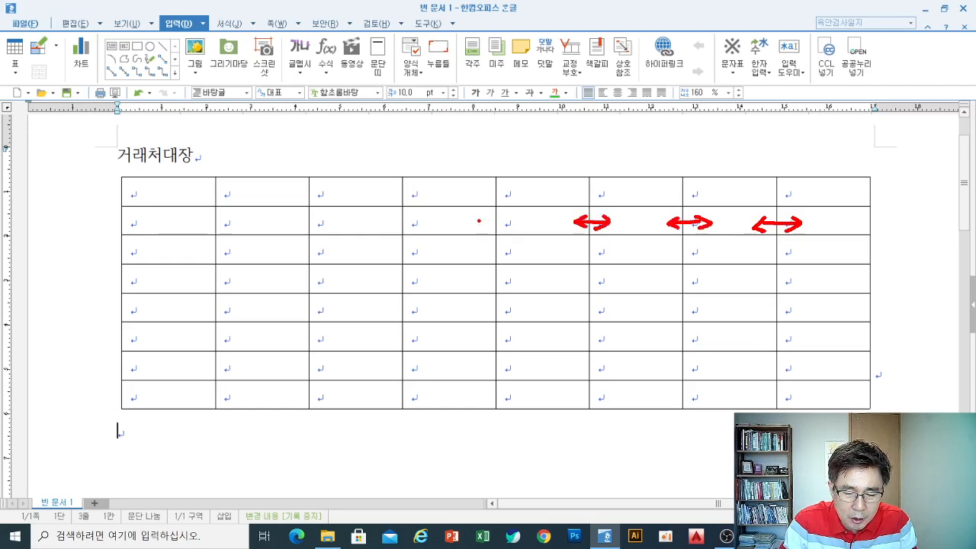
mouse_move(479, 222)
left_mouse_down()
mouse_move(519, 222)
mouse_move(488, 230)
left_mouse_up()
mouse_move(392, 220)
left_mouse_down()
mouse_move(425, 221)
mouse_move(394, 231)
mouse_move(439, 253)
mouse_move(398, 260)
mouse_move(415, 282)
mouse_move(430, 280)
mouse_move(405, 295)
left_mouse_up()
left_click(394, 240)
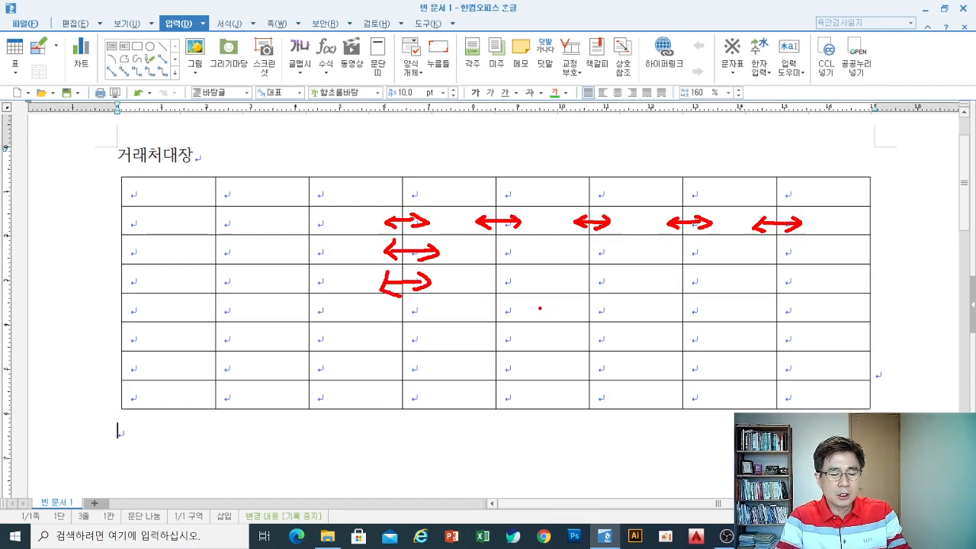
key("Escape")
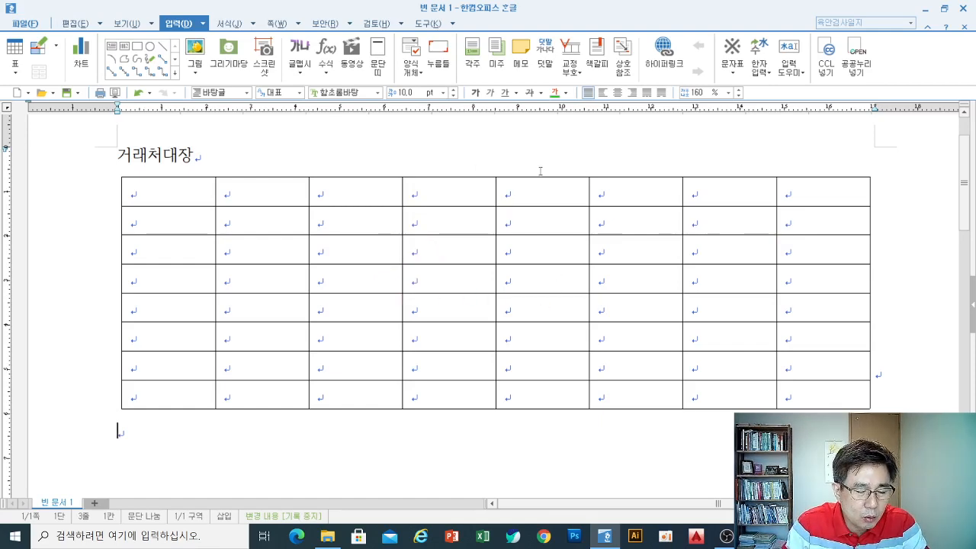
- Widen the table's first column to about one and a half times its width by shifting its border into the second column
left_click_drag(215, 192, 264, 194)
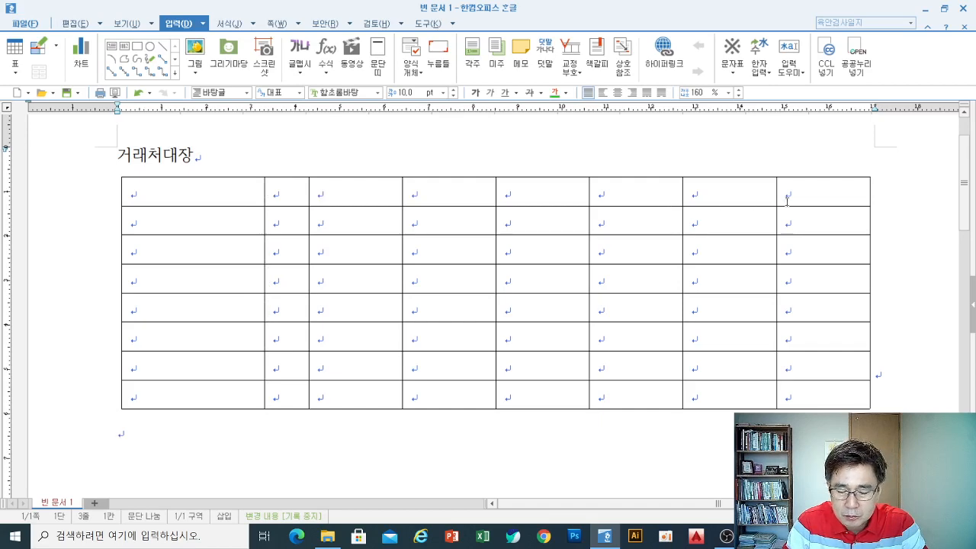
left_click_drag(776, 195, 775, 194)
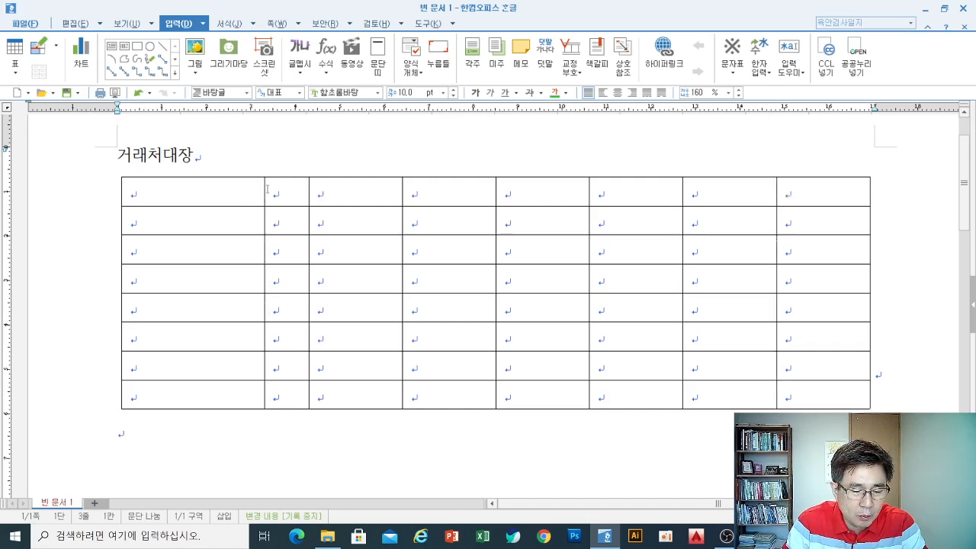
left_click_drag(264, 194, 269, 194)
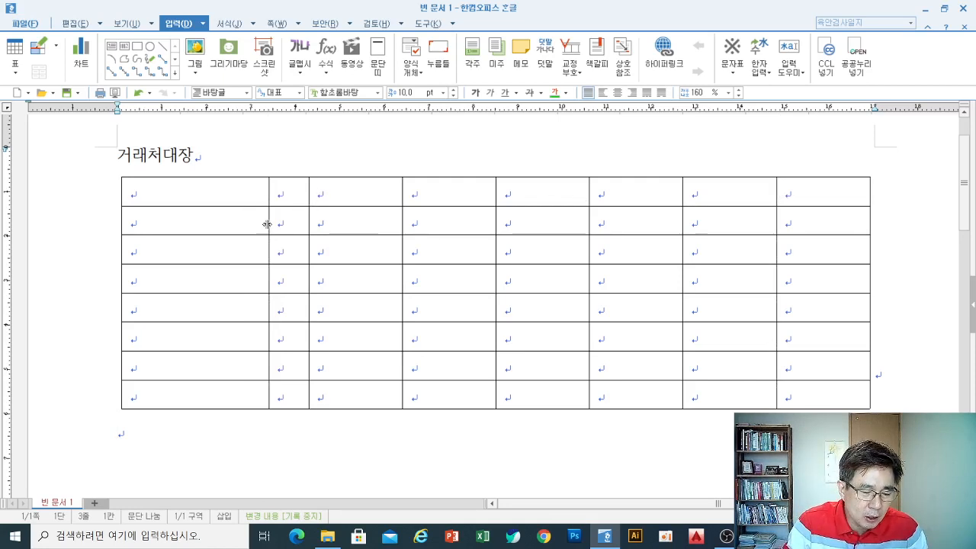
mouse_move(267, 221)
left_mouse_down()
mouse_move(204, 224)
mouse_move(272, 223)
left_mouse_up()
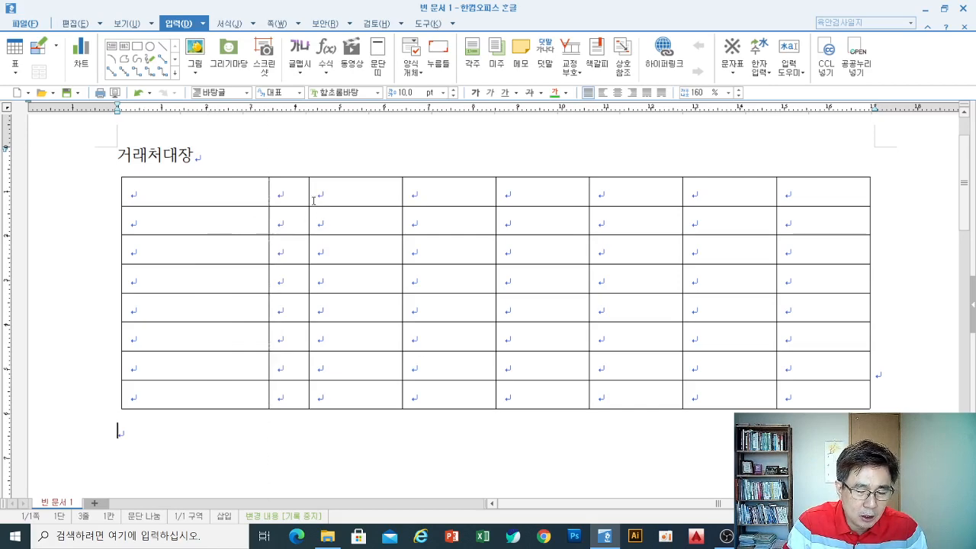
left_click_drag(286, 192, 819, 385)
left_click(559, 436)
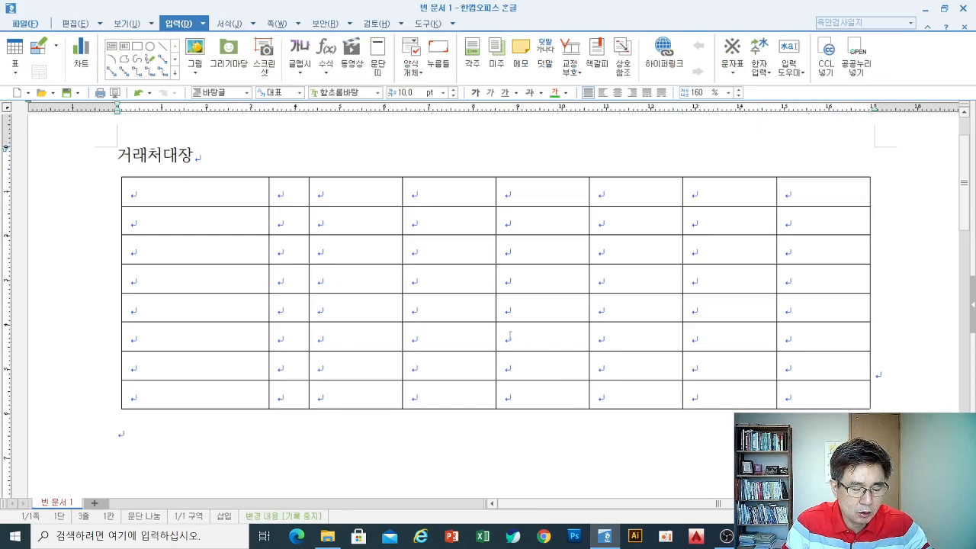
mouse_move(281, 191)
left_mouse_down()
mouse_move(806, 194)
mouse_move(806, 402)
mouse_move(832, 371)
left_mouse_up()
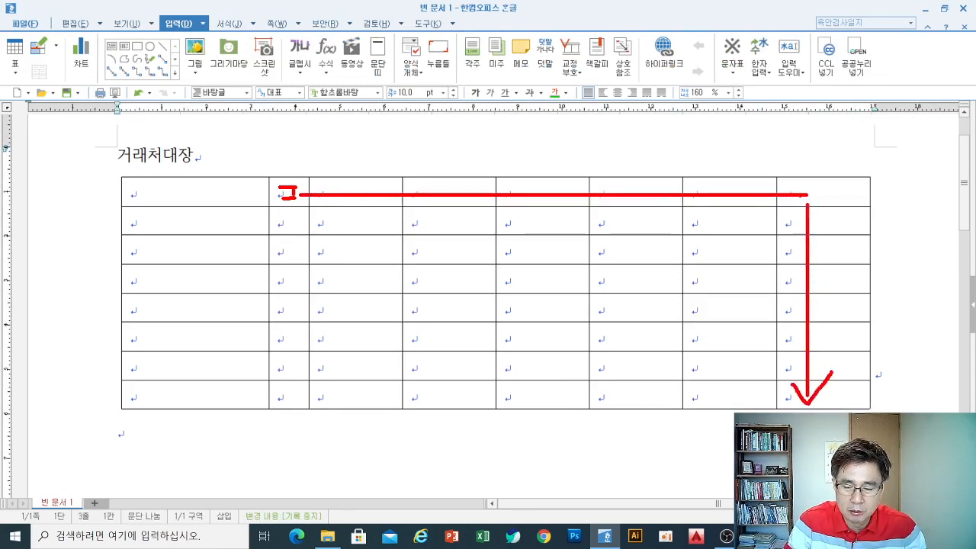
mouse_move(791, 183)
left_mouse_down()
mouse_move(810, 195)
mouse_move(790, 211)
left_mouse_up()
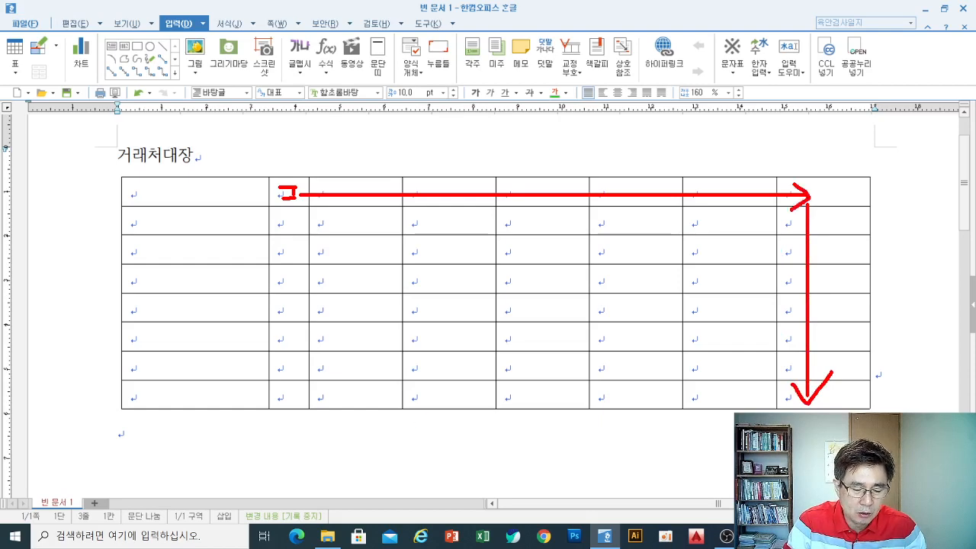
- Select the cells of the second through eighth columns across all eight rows of the table
mouse_move(281, 194)
left_mouse_down()
mouse_move(652, 202)
mouse_move(810, 219)
mouse_move(821, 395)
left_mouse_up()
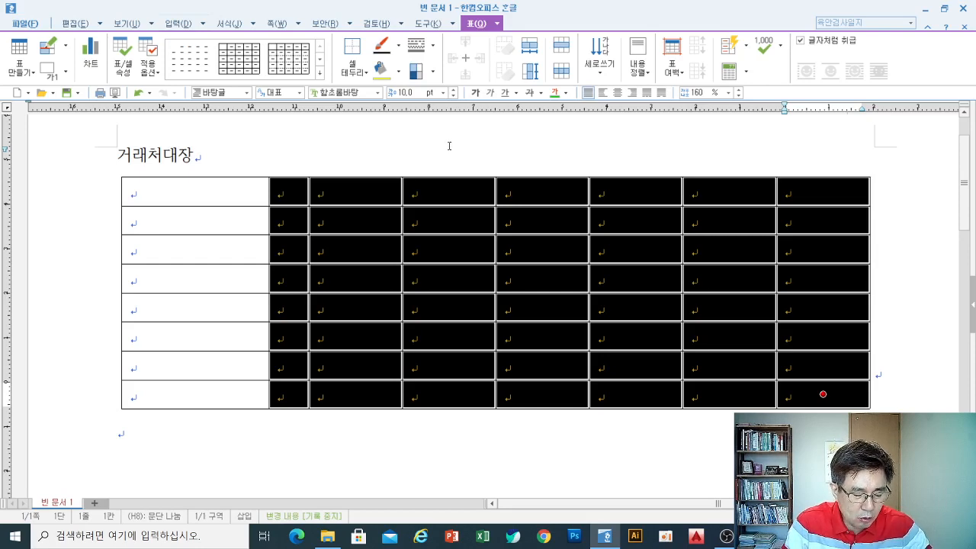
mouse_move(444, 126)
left_mouse_down()
mouse_move(459, 150)
mouse_move(463, 124)
mouse_move(473, 157)
mouse_move(485, 125)
mouse_move(538, 133)
mouse_move(533, 159)
left_mouse_up()
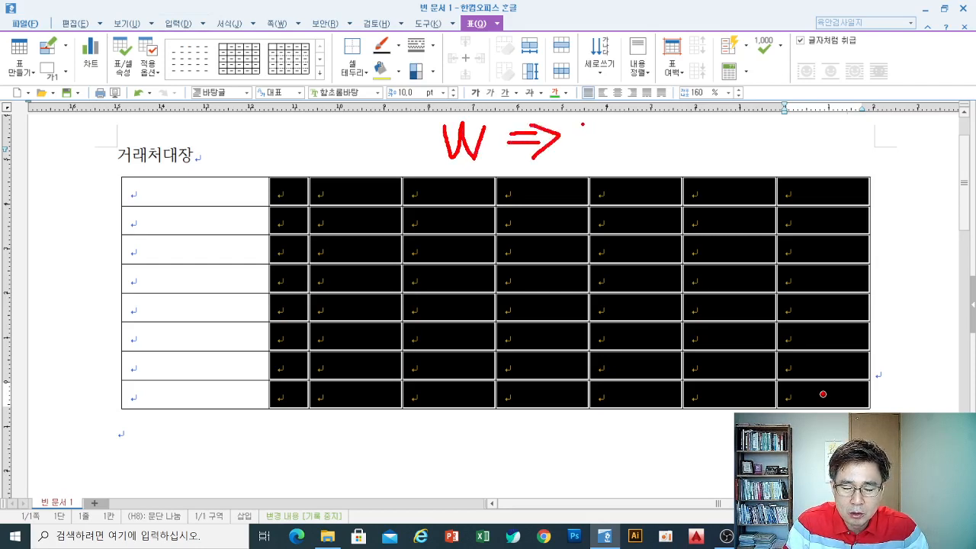
mouse_move(583, 123)
left_mouse_down()
mouse_move(603, 149)
mouse_move(598, 136)
mouse_move(607, 135)
left_mouse_up()
mouse_move(604, 121)
left_mouse_down()
mouse_move(606, 161)
mouse_move(652, 128)
mouse_move(653, 157)
left_mouse_up()
key("ctrl+z")
key("ctrl+z")
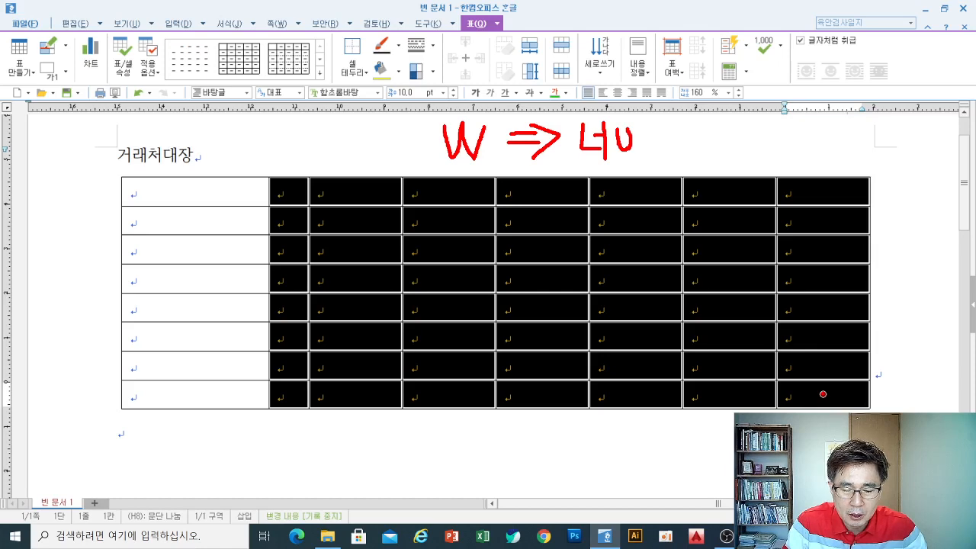
key("ctrl+y")
left_click_drag(642, 120, 646, 156)
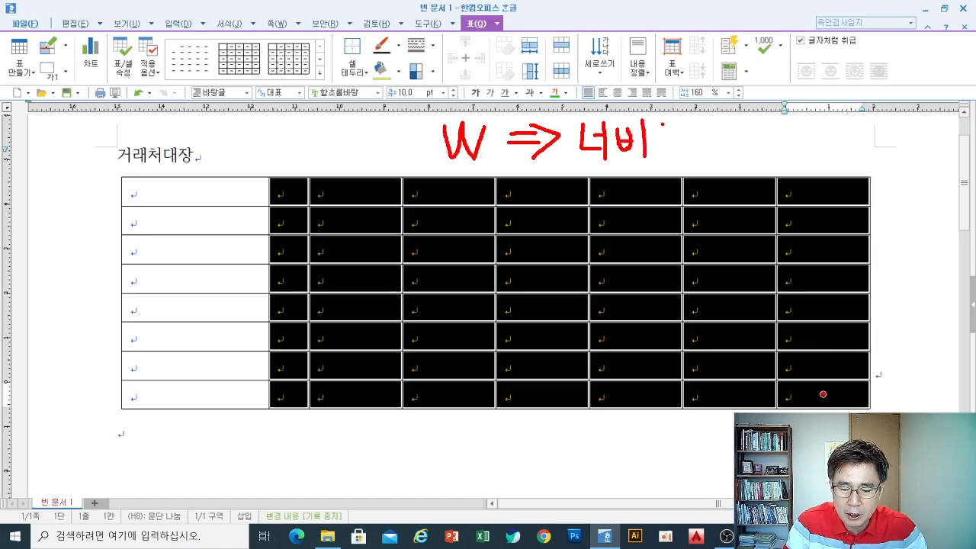
mouse_move(661, 124)
left_mouse_down()
mouse_move(668, 129)
mouse_move(655, 137)
mouse_move(687, 142)
mouse_move(668, 161)
mouse_move(677, 164)
left_mouse_up()
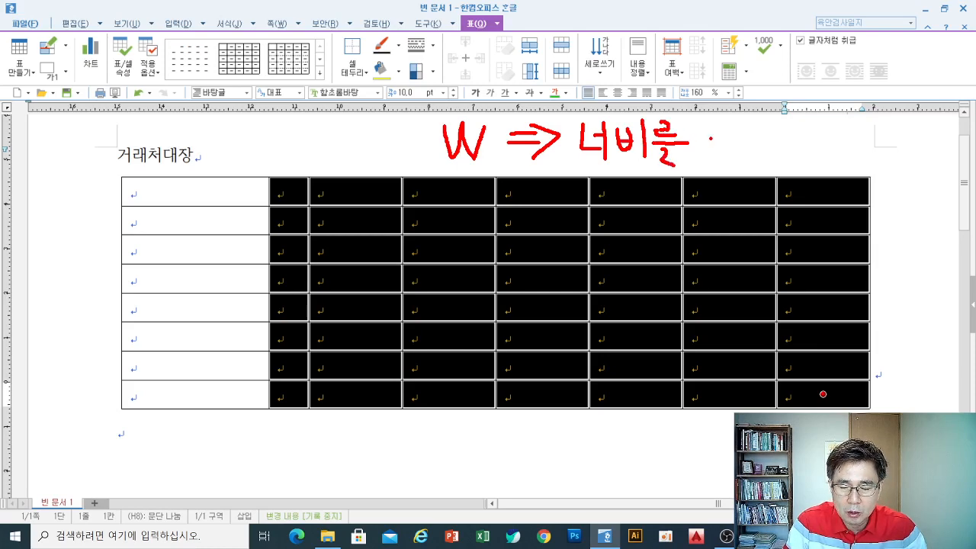
mouse_move(710, 126)
left_mouse_down()
mouse_move(725, 125)
mouse_move(718, 145)
mouse_move(743, 133)
mouse_move(721, 160)
mouse_move(740, 161)
left_mouse_up()
mouse_move(746, 128)
left_mouse_down()
mouse_move(755, 128)
mouse_move(751, 149)
mouse_move(768, 137)
mouse_move(768, 149)
mouse_move(777, 133)
mouse_move(779, 162)
left_mouse_up()
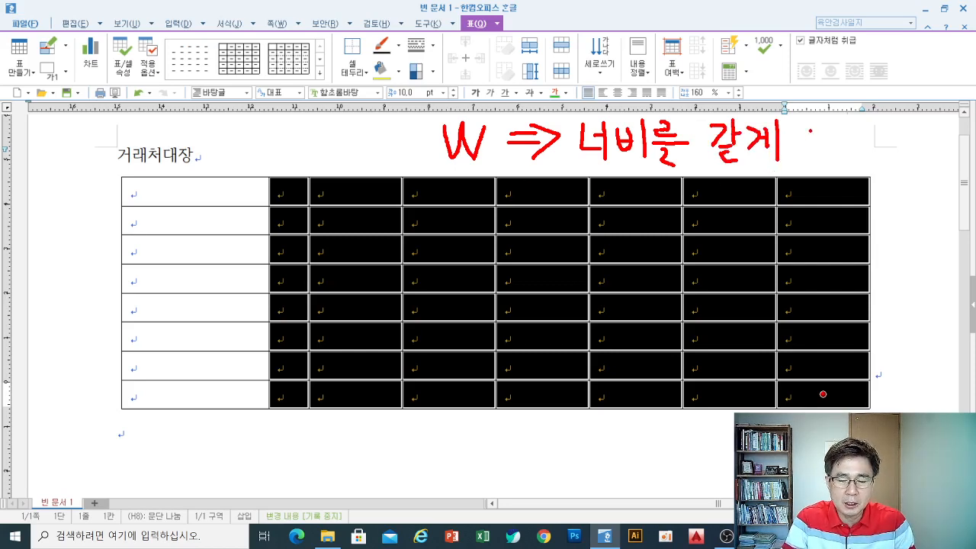
key("Escape")
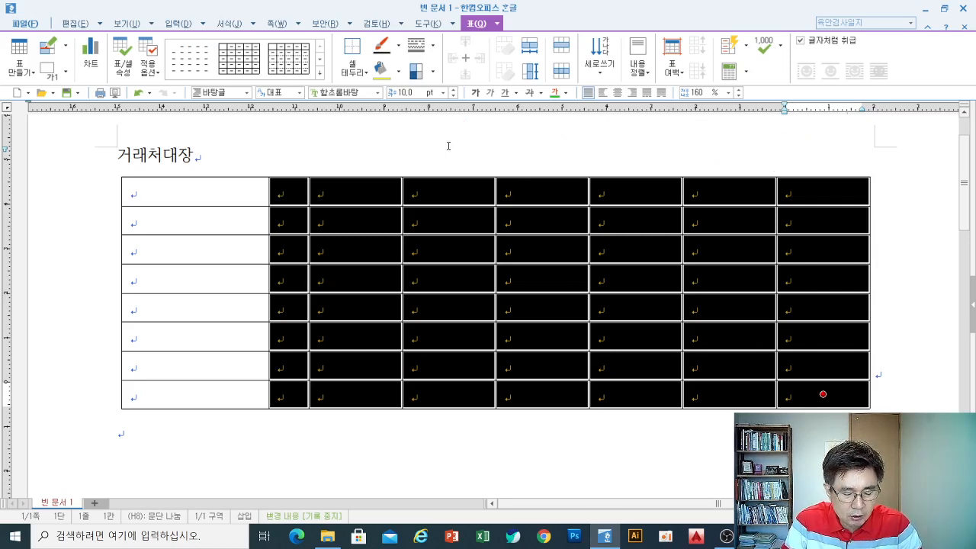
- Make the widths of the selected second through eighth columns equal and clear the cell selection
key("w")
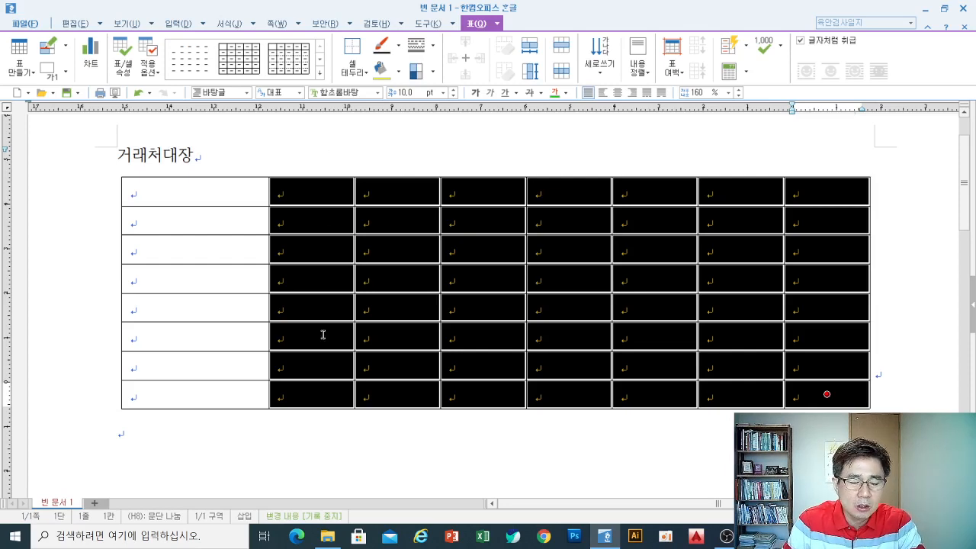
left_click(265, 446)
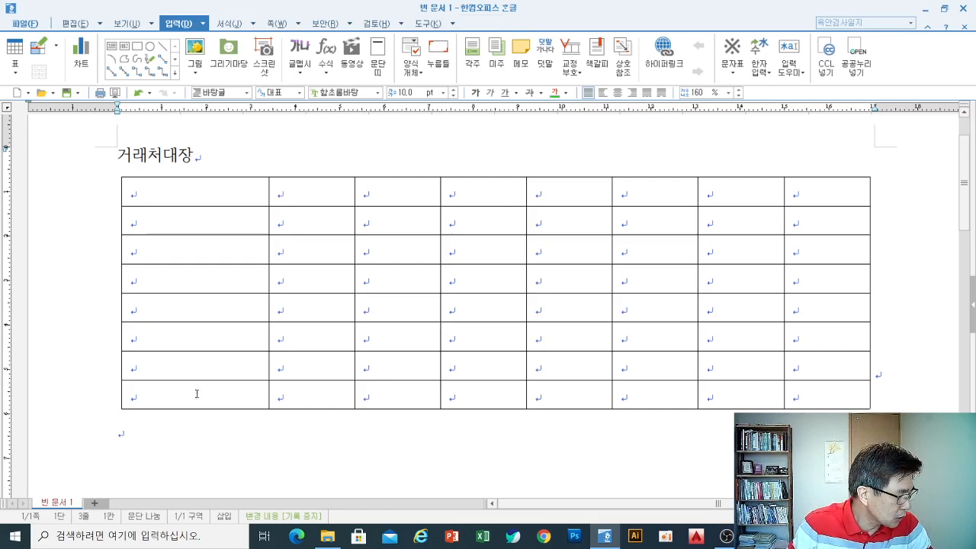
left_click(179, 192)
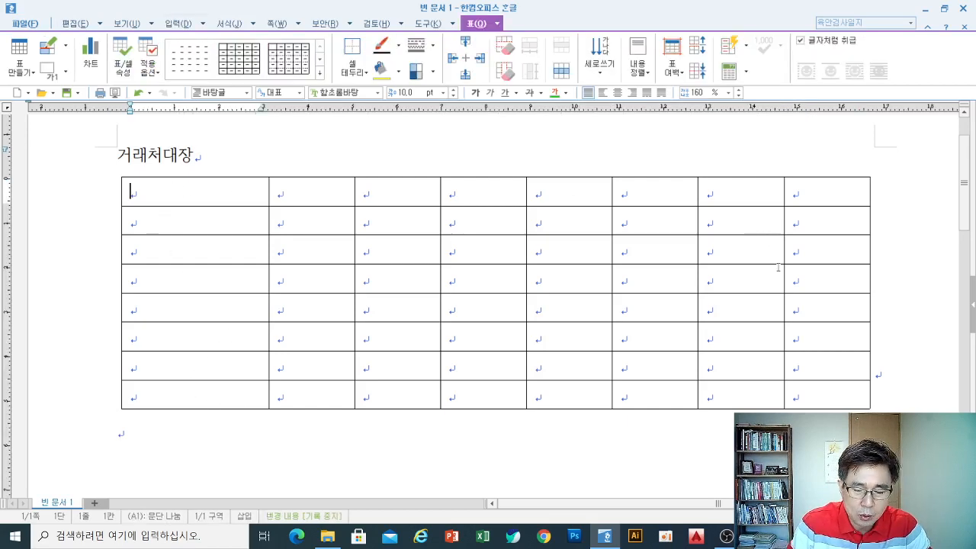
left_click(267, 442)
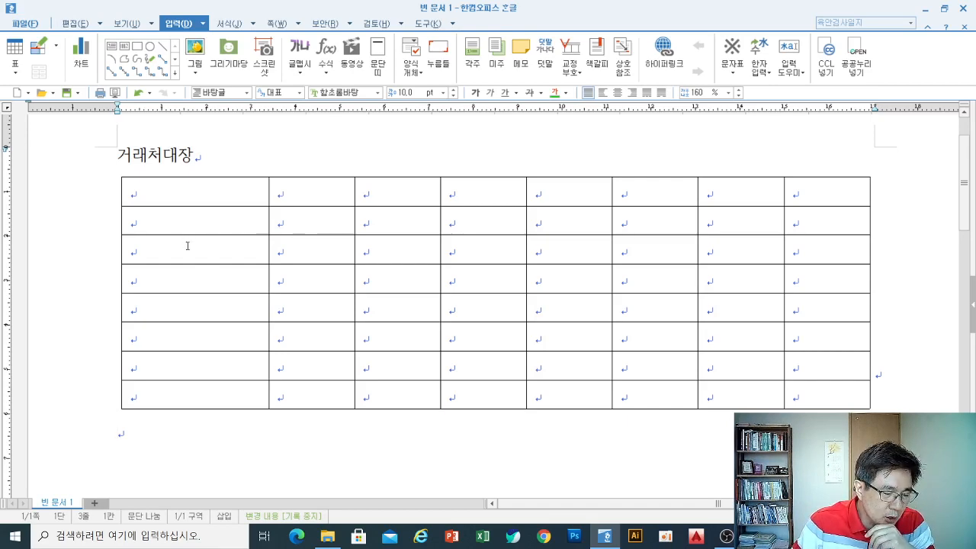
left_click_drag(187, 246, 196, 394)
left_click(191, 428)
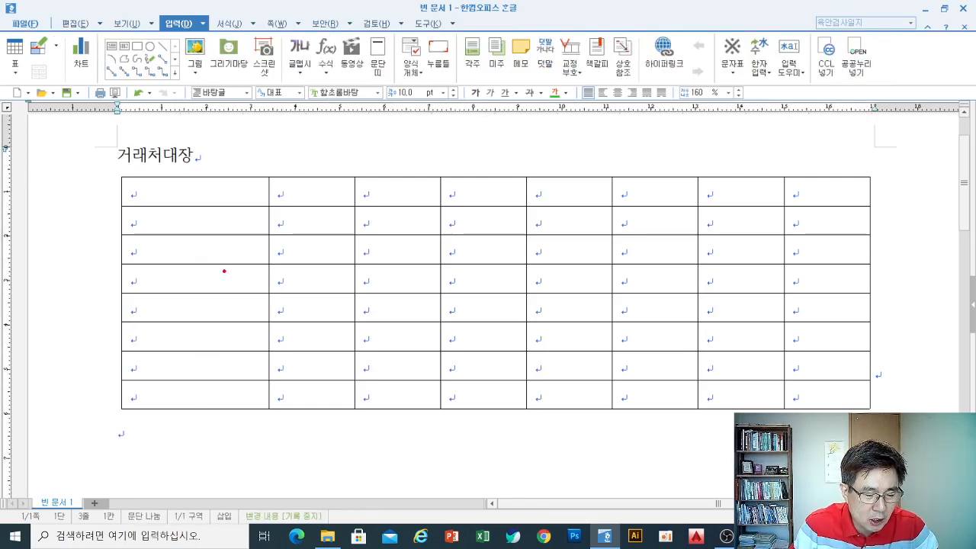
mouse_move(191, 245)
left_mouse_down()
mouse_move(225, 324)
mouse_move(227, 394)
mouse_move(244, 369)
left_mouse_up()
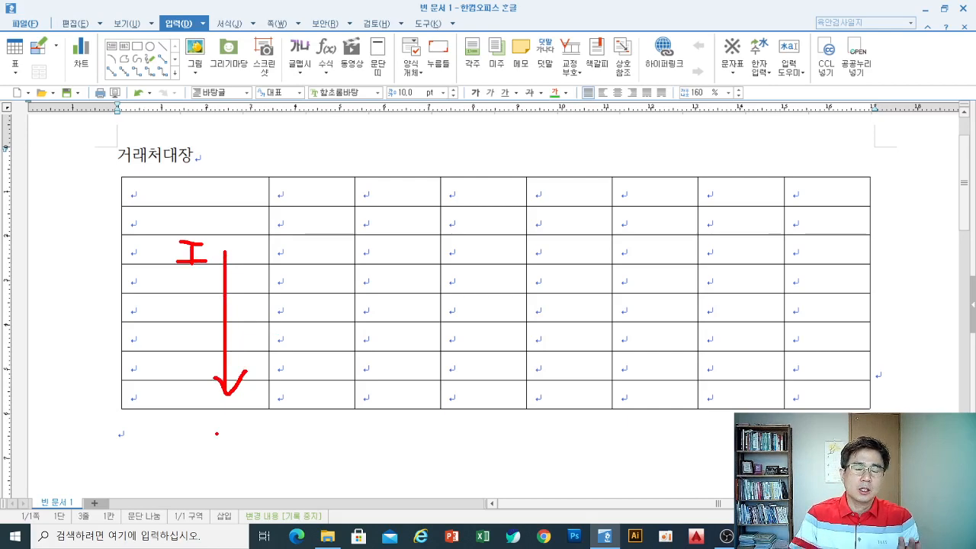
key("Escape")
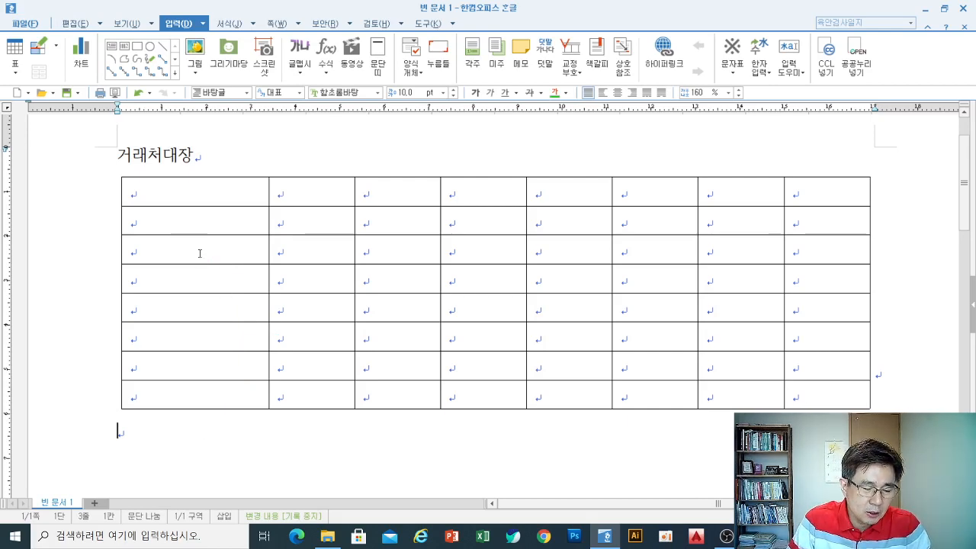
left_click_drag(196, 250, 198, 397)
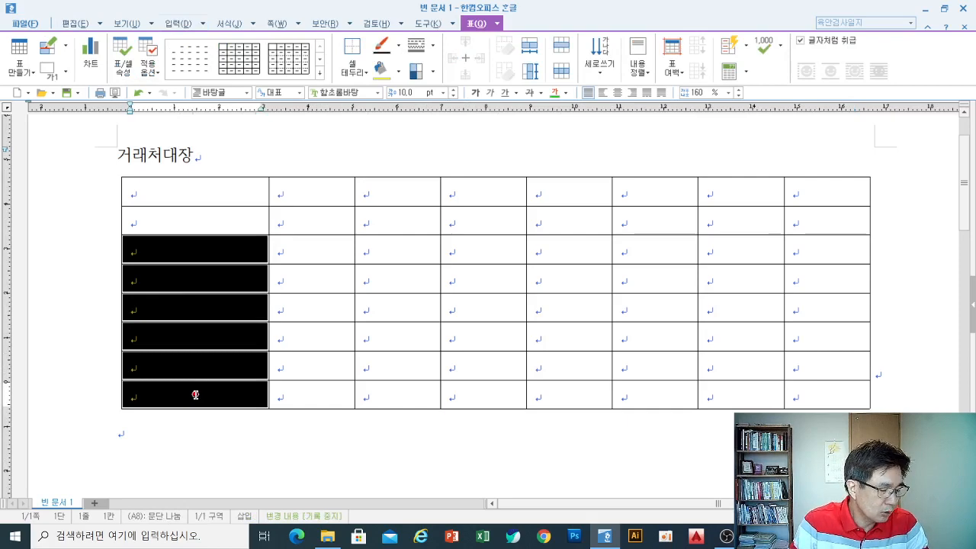
left_click(268, 423)
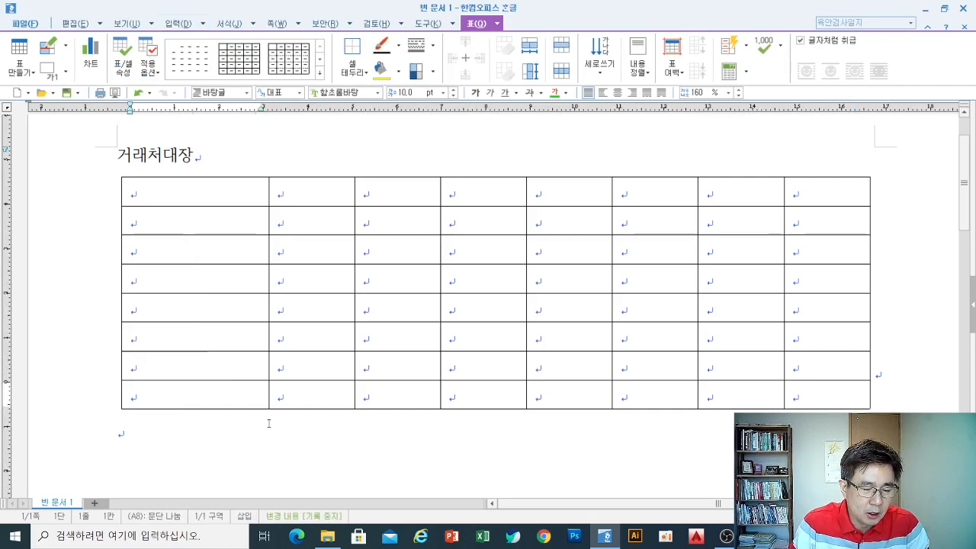
- Widen the table's first column slightly more, and make the second through eighth columns equally wide again
left_click_drag(269, 252, 282, 253)
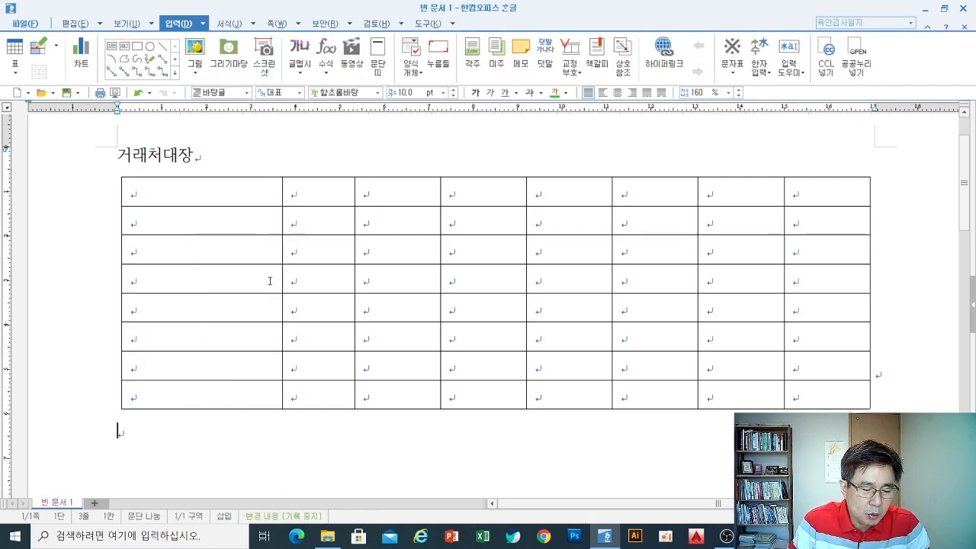
left_click_drag(320, 187, 811, 398)
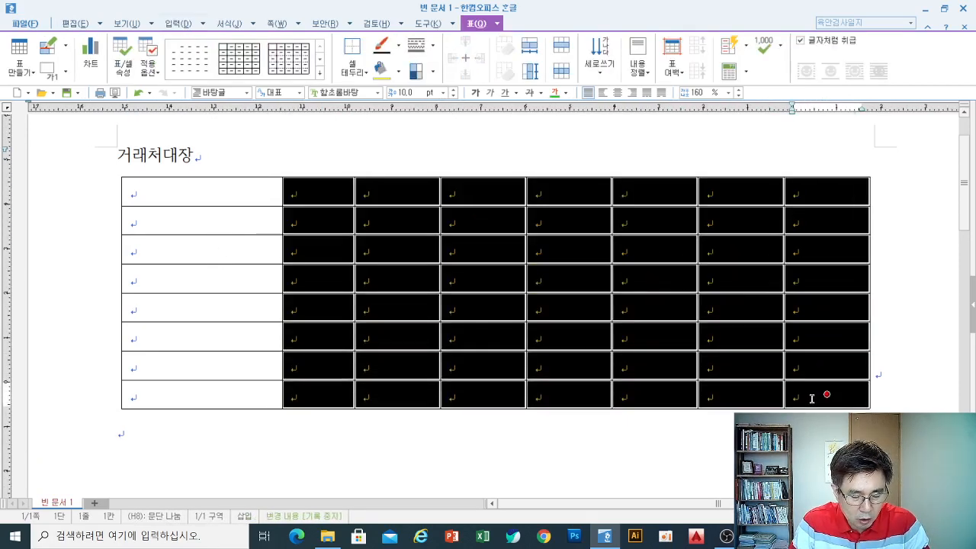
key("w")
left_click(326, 429)
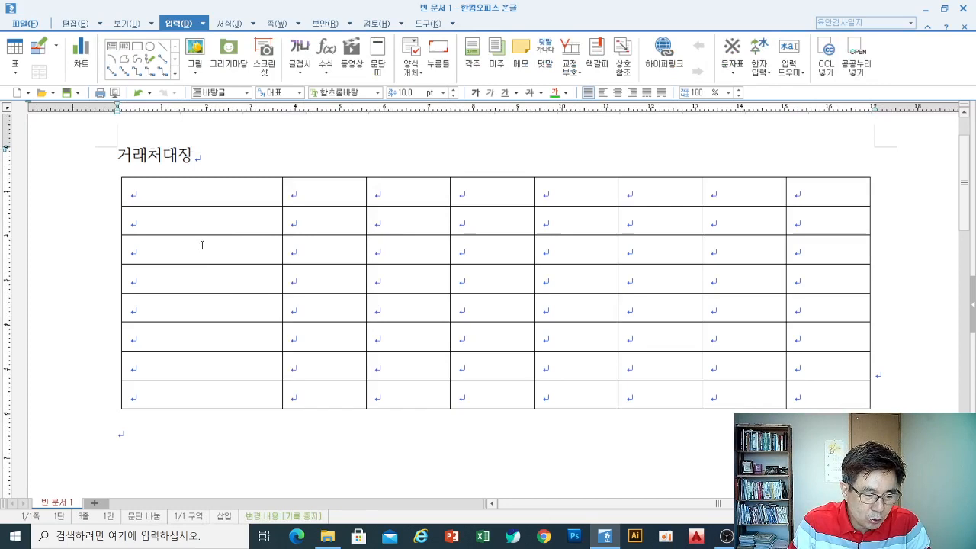
- Select the first-column cells from the third row down to the last row
left_click_drag(202, 244, 200, 395)
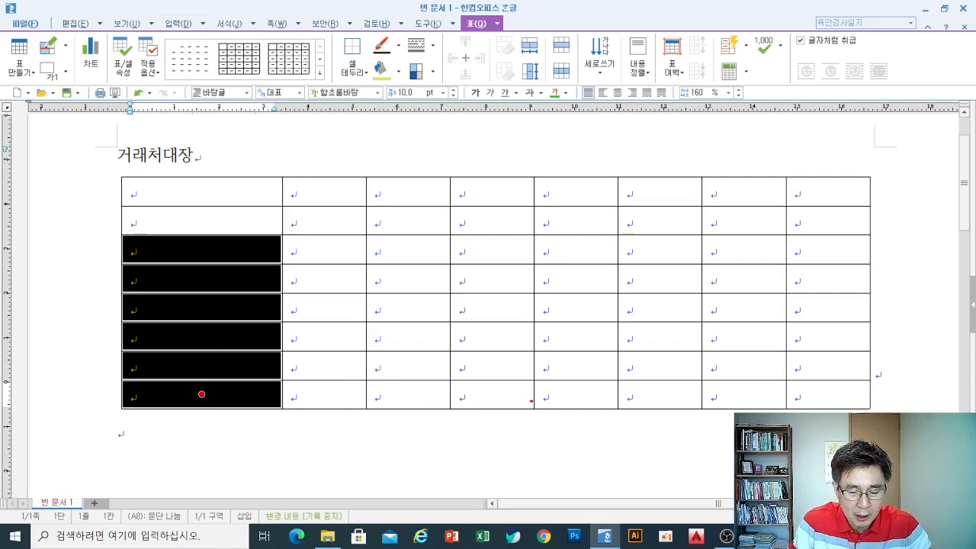
mouse_move(540, 371)
left_mouse_down()
mouse_move(517, 349)
mouse_move(523, 392)
mouse_move(473, 421)
left_mouse_up()
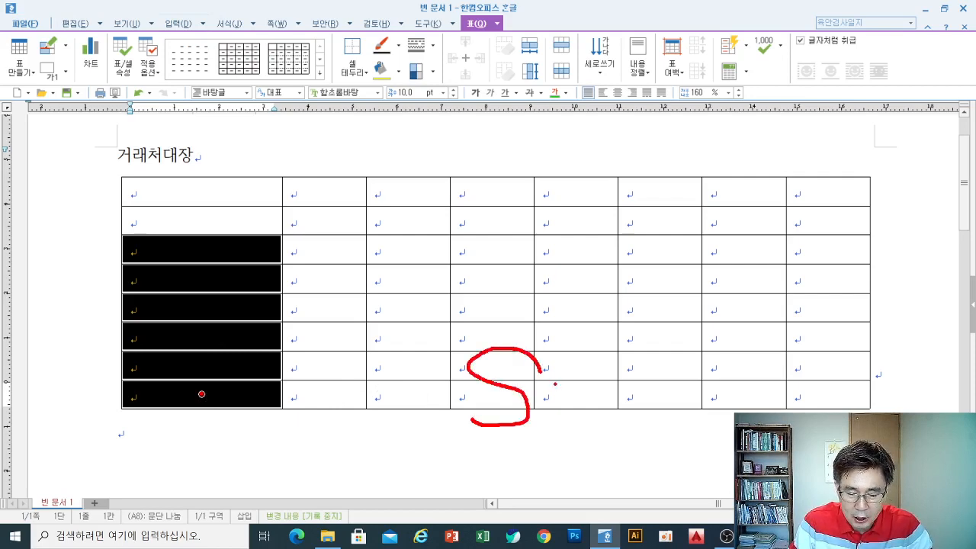
mouse_move(553, 385)
left_mouse_down()
mouse_move(592, 390)
mouse_move(564, 416)
left_mouse_up()
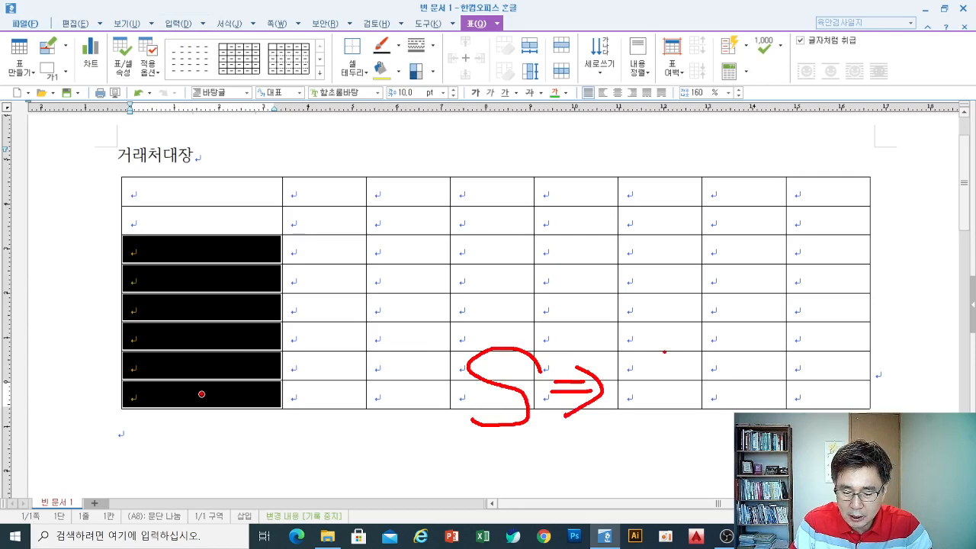
mouse_move(664, 351)
left_mouse_down()
mouse_move(630, 381)
mouse_move(659, 379)
mouse_move(671, 363)
left_mouse_up()
left_click_drag(674, 339, 677, 379)
left_click_drag(686, 341, 690, 386)
mouse_move(654, 391)
left_mouse_down()
mouse_move(665, 385)
mouse_move(677, 426)
left_mouse_up()
left_click_drag(713, 365, 739, 387)
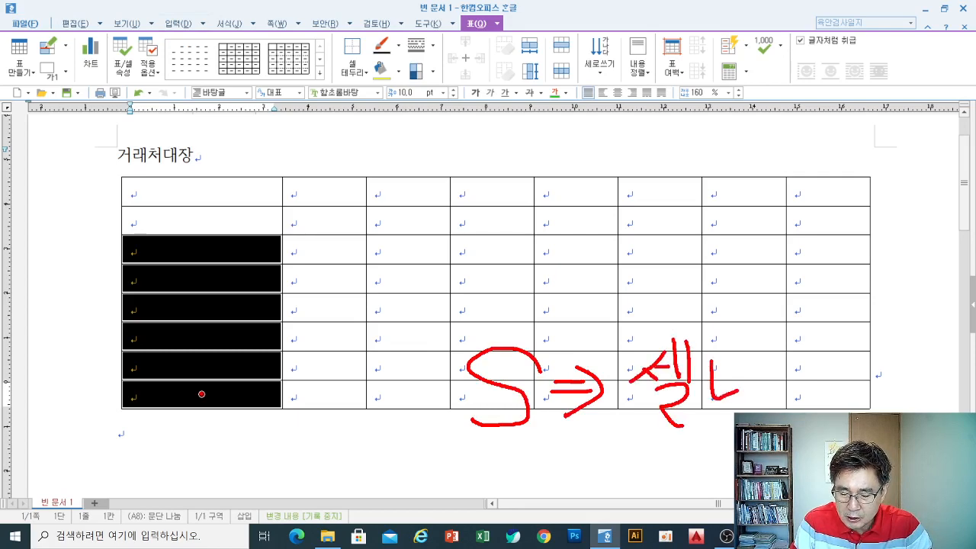
left_click_drag(742, 352, 746, 411)
mouse_move(765, 360)
left_mouse_down()
mouse_move(802, 386)
mouse_move(788, 413)
left_mouse_up()
left_click_drag(808, 363, 822, 393)
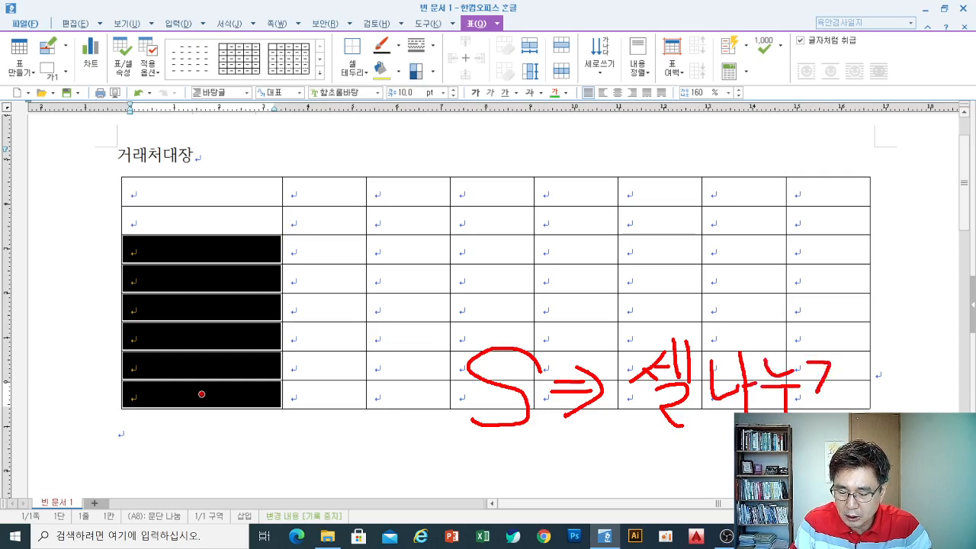
left_click_drag(841, 344, 846, 412)
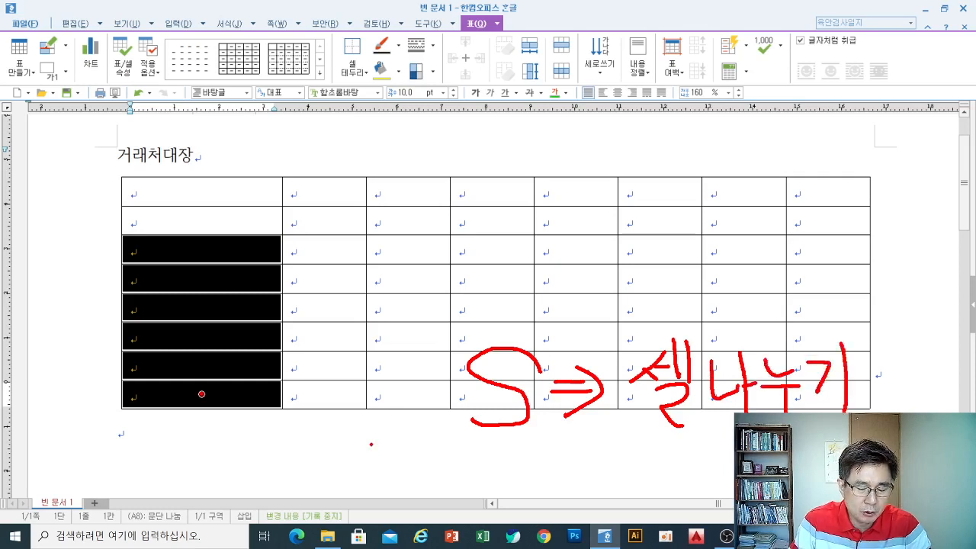
key("Escape")
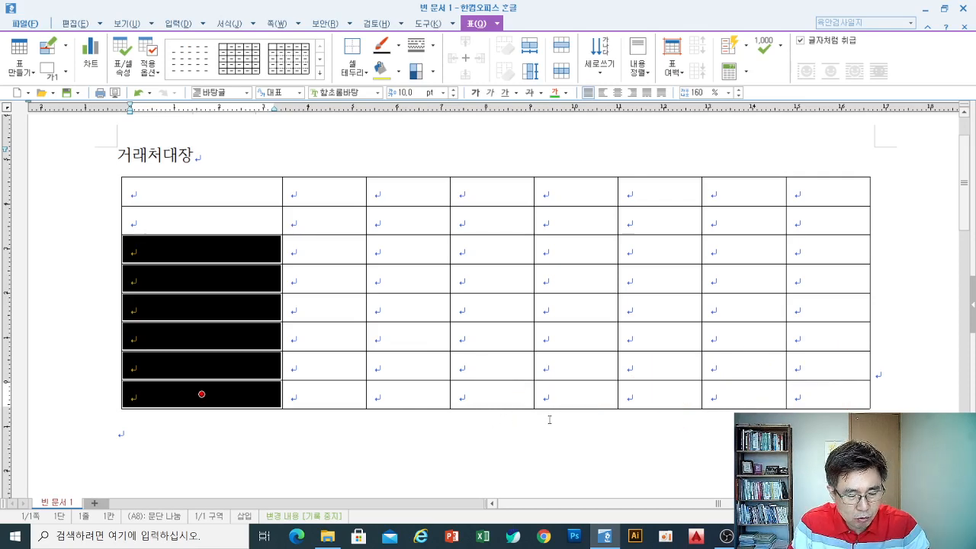
- Open 셀 나누기 (split cells) for the selected cells and set 칸 수 to 2 with 줄 수 turned off
key("s")
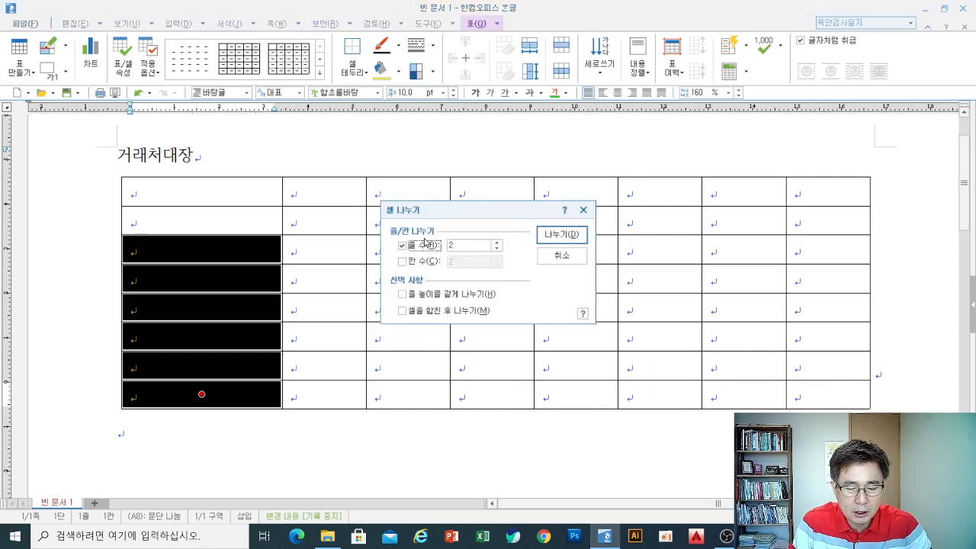
left_click(401, 261)
left_click(402, 245)
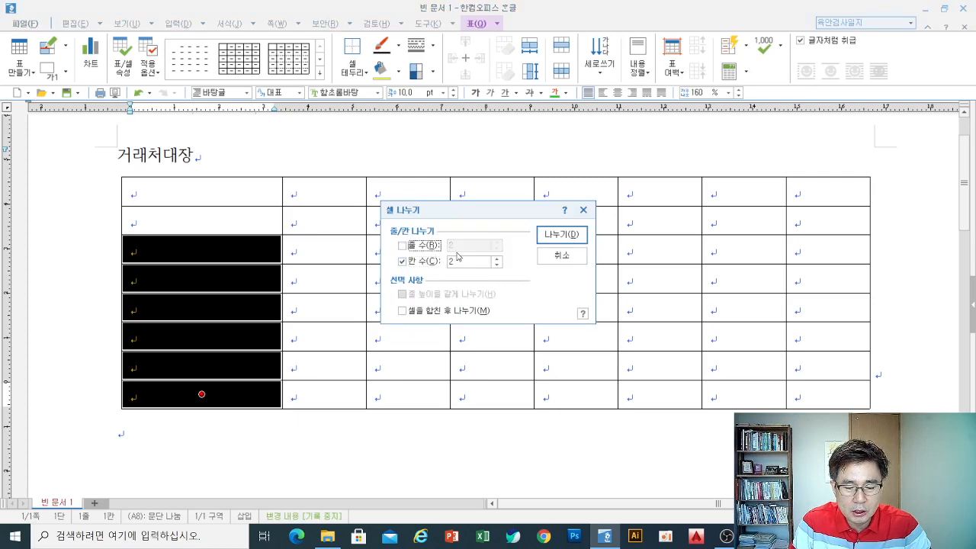
left_click(403, 245)
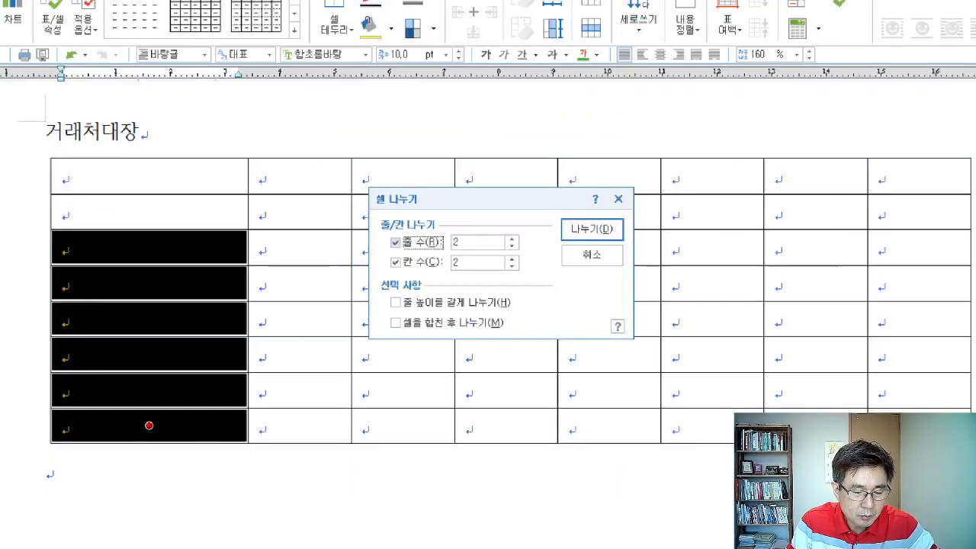
left_click(418, 247)
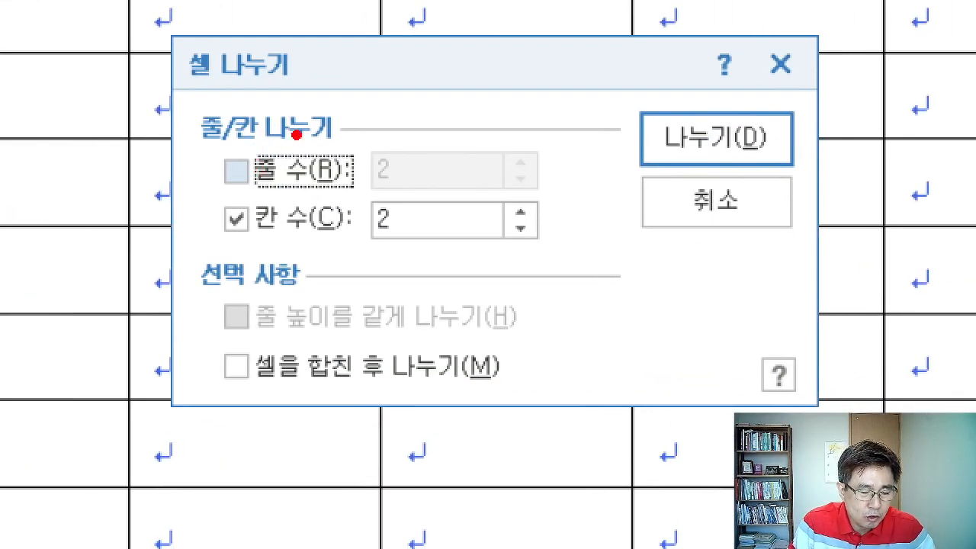
left_click_drag(299, 136, 256, 206)
left_click_drag(263, 142, 306, 200)
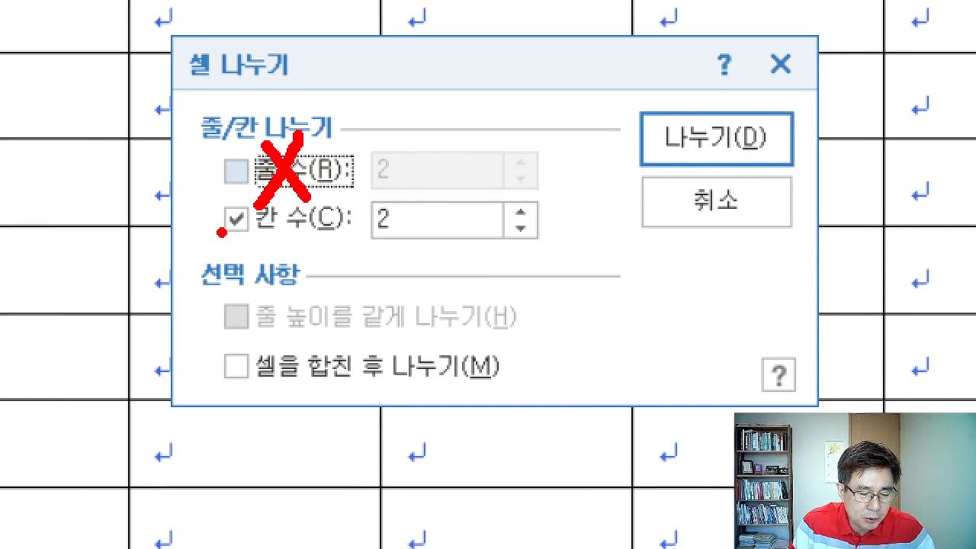
mouse_move(250, 241)
left_mouse_down()
mouse_move(218, 244)
mouse_move(215, 197)
mouse_move(269, 220)
mouse_move(264, 245)
left_mouse_up()
mouse_move(250, 184)
left_mouse_down()
mouse_move(241, 190)
mouse_move(215, 169)
mouse_move(245, 138)
mouse_move(262, 175)
left_mouse_up()
key("ctrl+z")
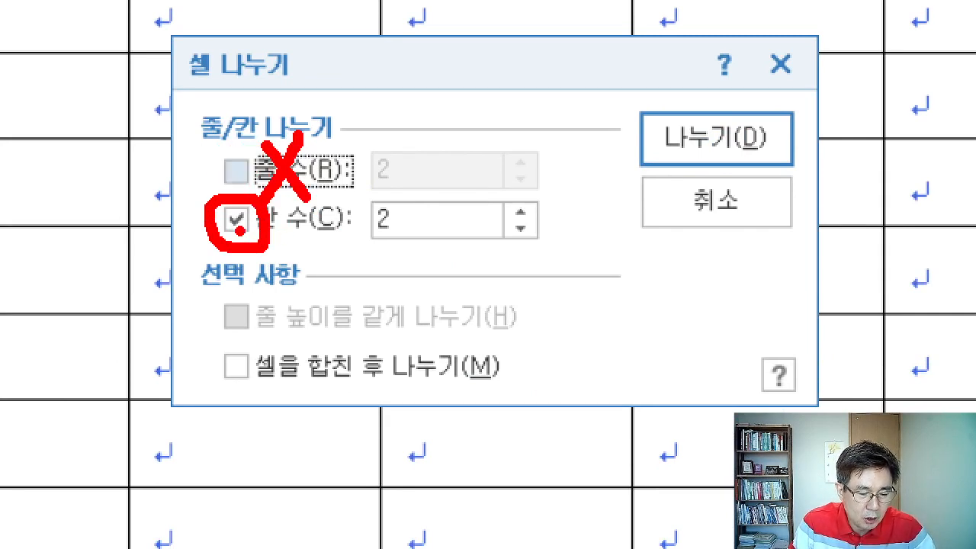
mouse_move(412, 238)
left_mouse_down()
mouse_move(384, 236)
mouse_move(358, 208)
mouse_move(401, 198)
mouse_move(398, 234)
left_mouse_up()
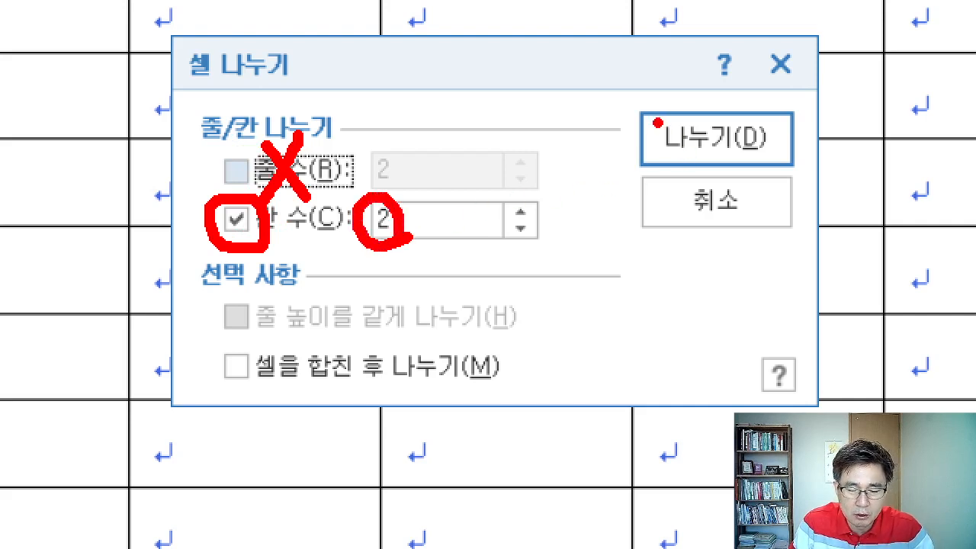
left_click_drag(624, 93, 810, 183)
left_click_drag(690, 196, 688, 337)
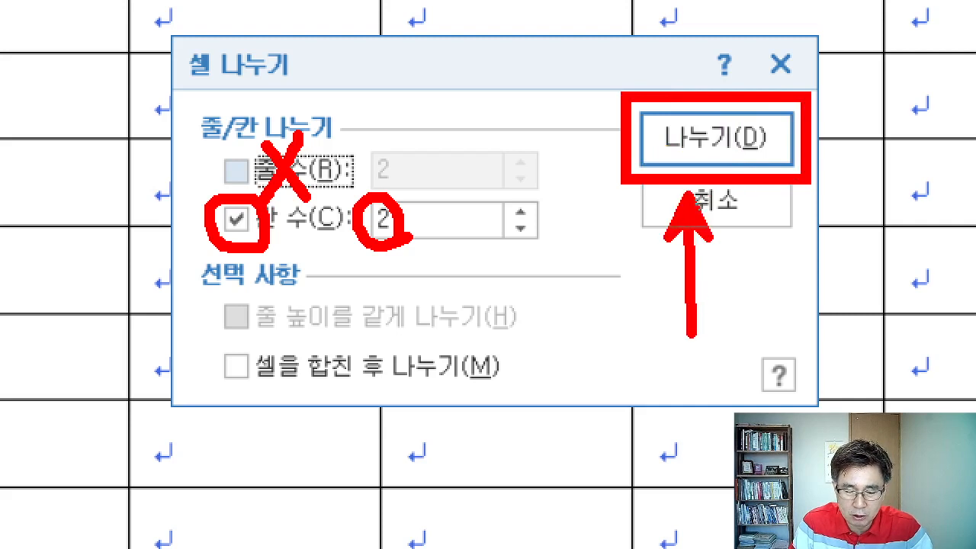
mouse_move(615, 332)
left_mouse_down()
mouse_move(635, 357)
mouse_move(630, 378)
left_mouse_up()
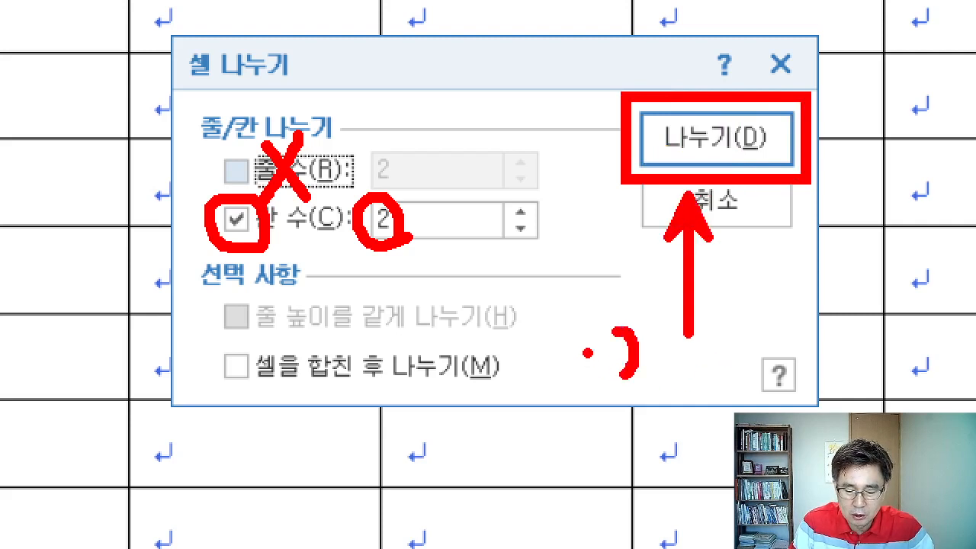
left_click_drag(587, 352, 630, 352)
left_click_drag(579, 383, 648, 381)
mouse_move(594, 405)
left_mouse_down()
mouse_move(606, 441)
mouse_move(646, 484)
left_mouse_up()
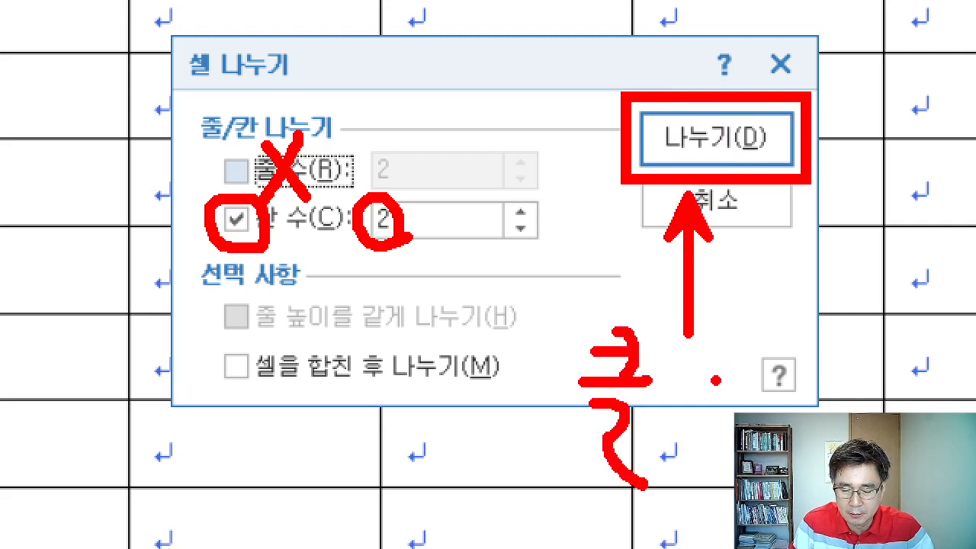
mouse_move(671, 355)
left_mouse_down()
mouse_move(696, 358)
mouse_move(721, 398)
left_mouse_up()
left_click_drag(726, 335, 726, 414)
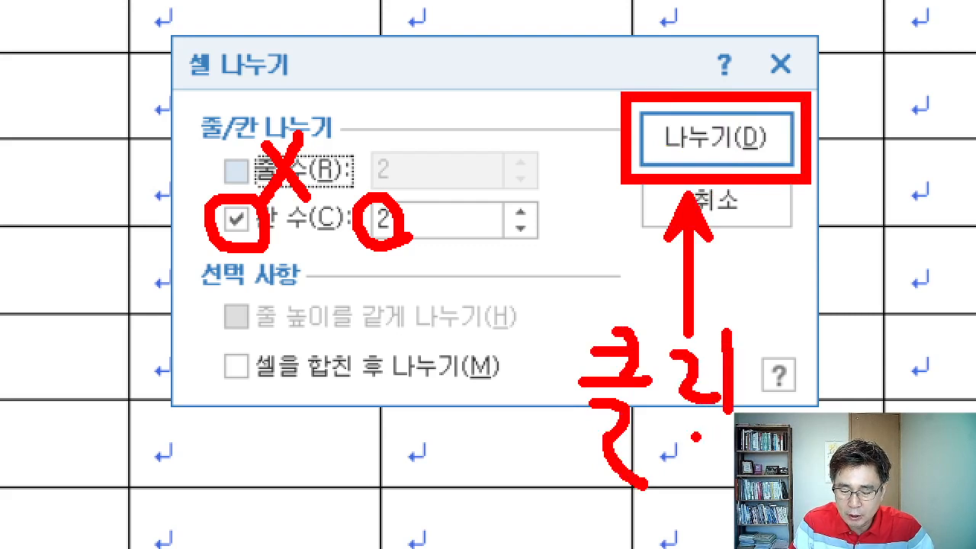
left_click_drag(675, 433, 733, 434)
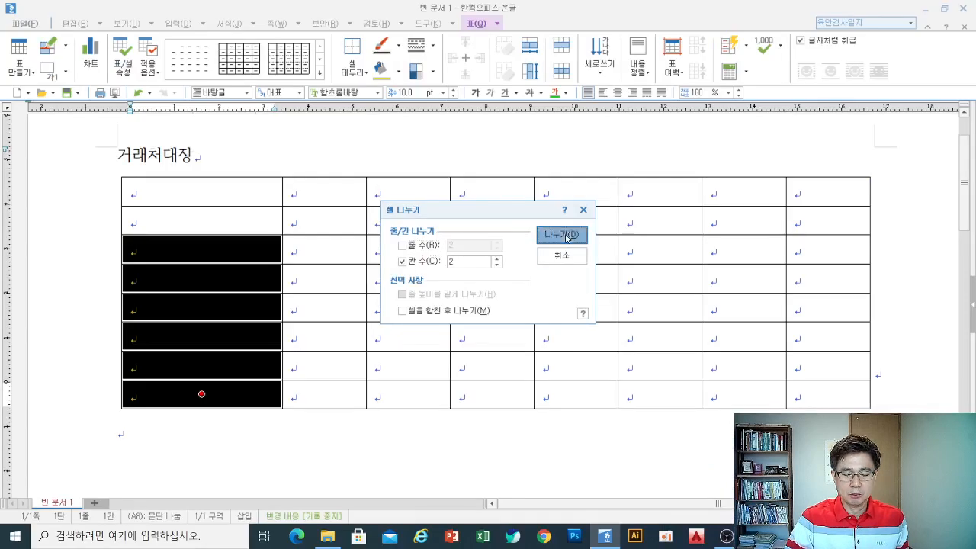
- Split the selected first-column cells into two columns, and shift their new dividing line left to narrow the first part
left_click(566, 238)
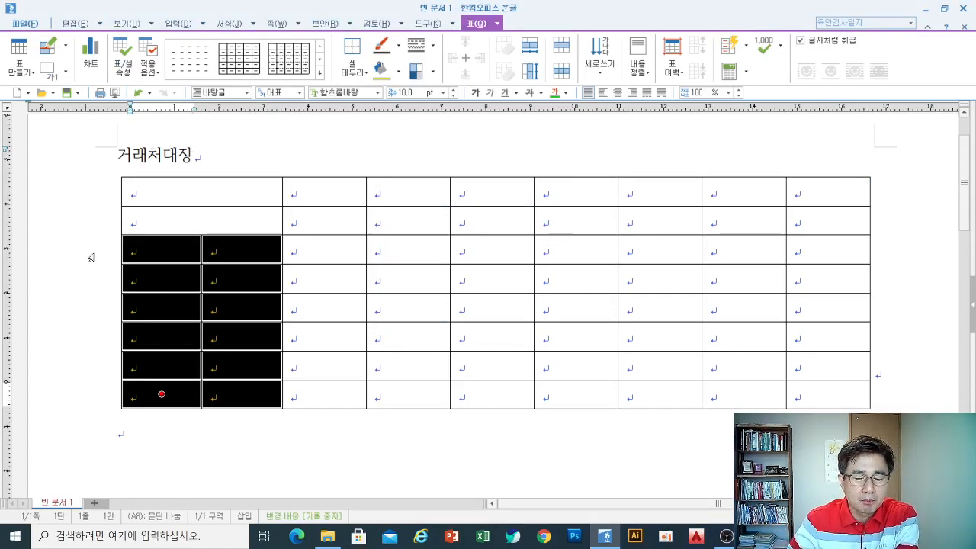
left_click(265, 453)
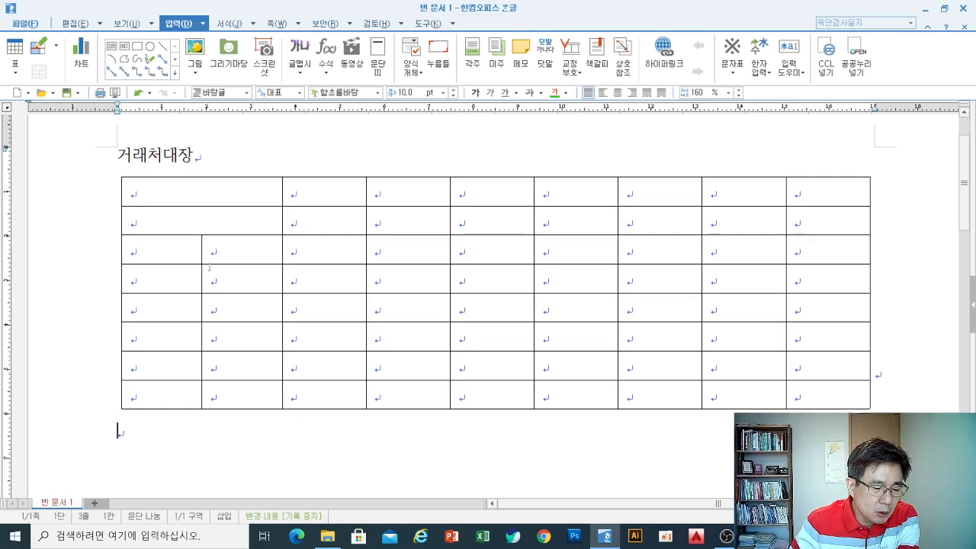
left_click_drag(201, 246, 170, 250)
left_click(120, 431)
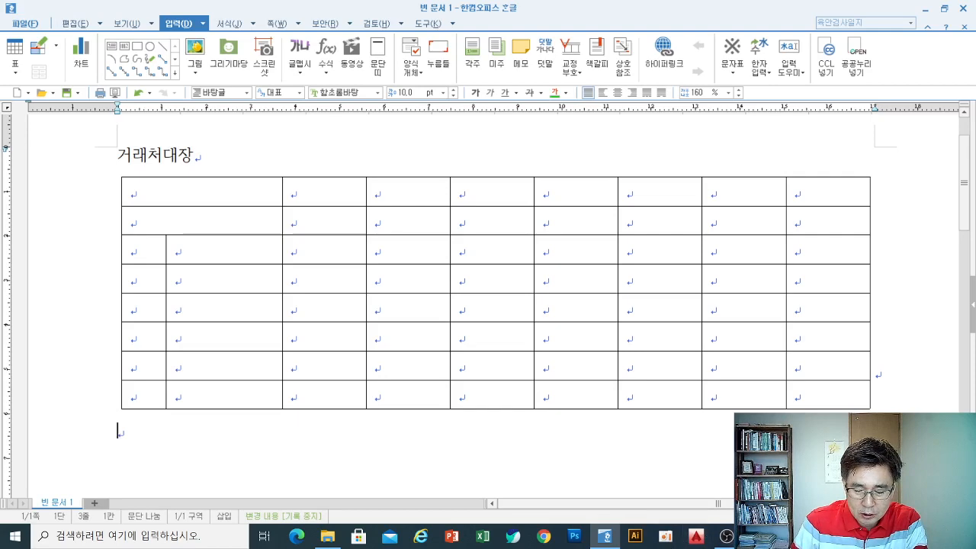
- Switch to the Notepad notes and add the line "5. 나누기 S Split" below the 배경색 line
key("alt+Tab")
left_click(378, 400)
left_click(384, 373)
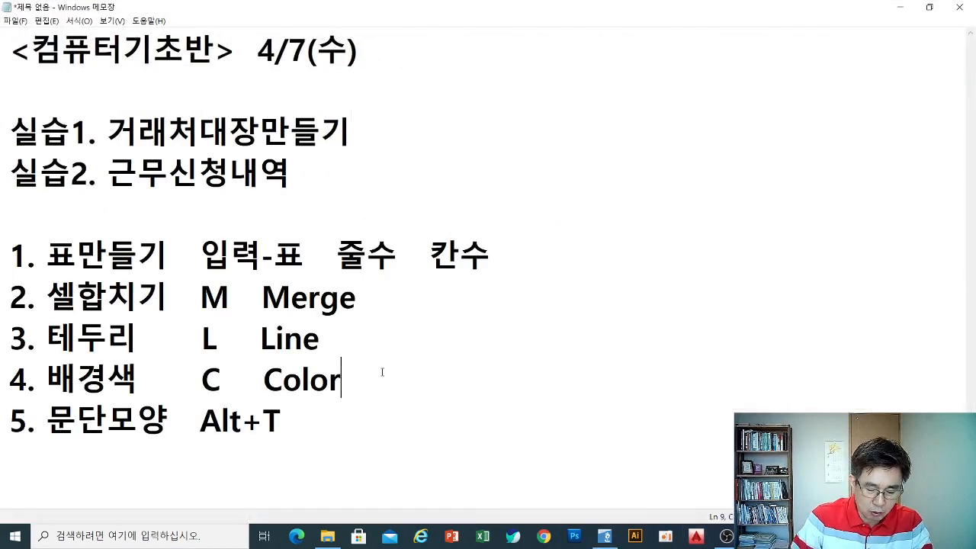
key("Return")
type("5. sks")
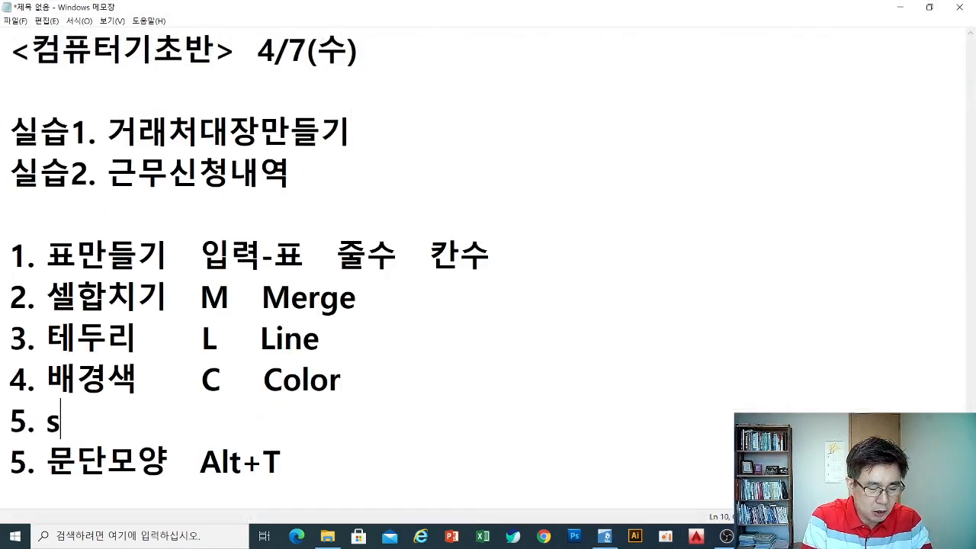
key("BackSpace")
key("BackSpace")
key("BackSpace")
type("나누기     ")
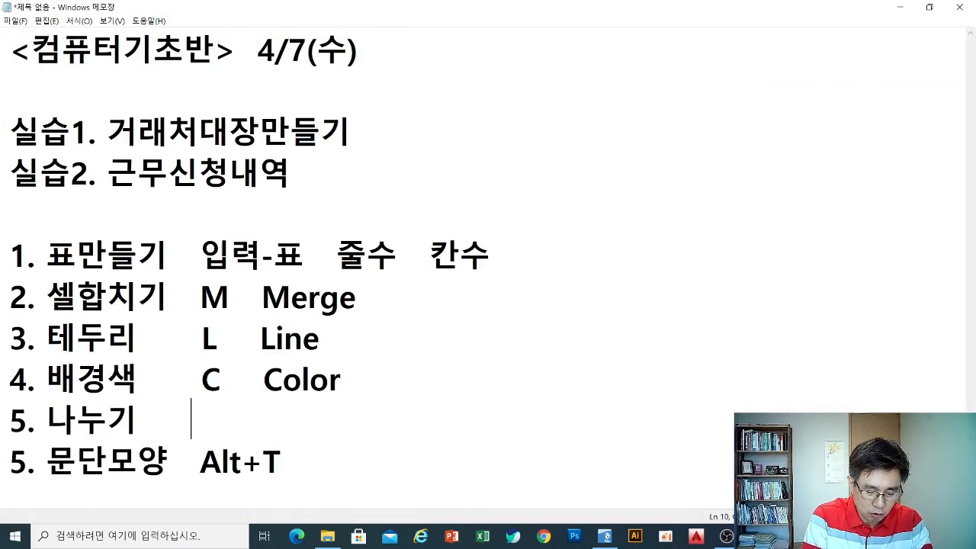
type(" S   ")
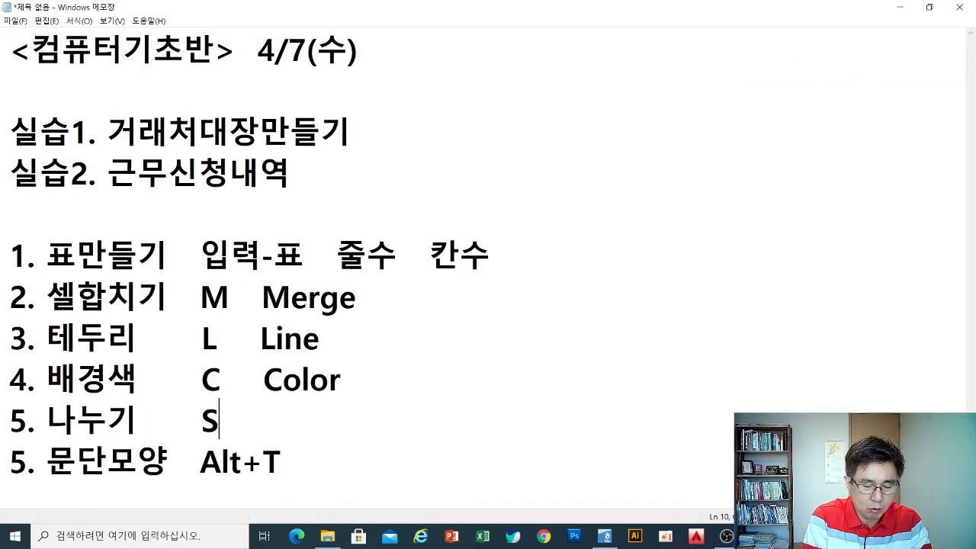
type(" S")
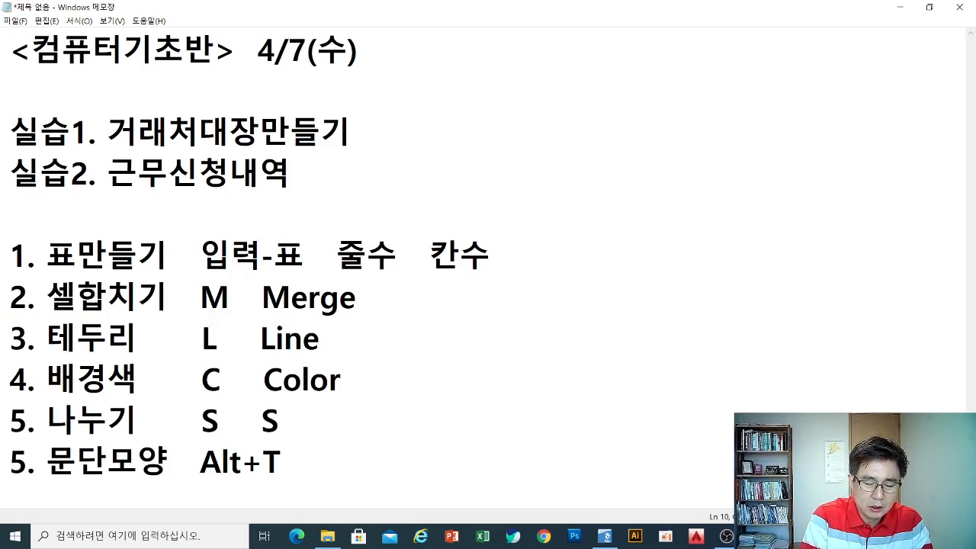
type("plit")
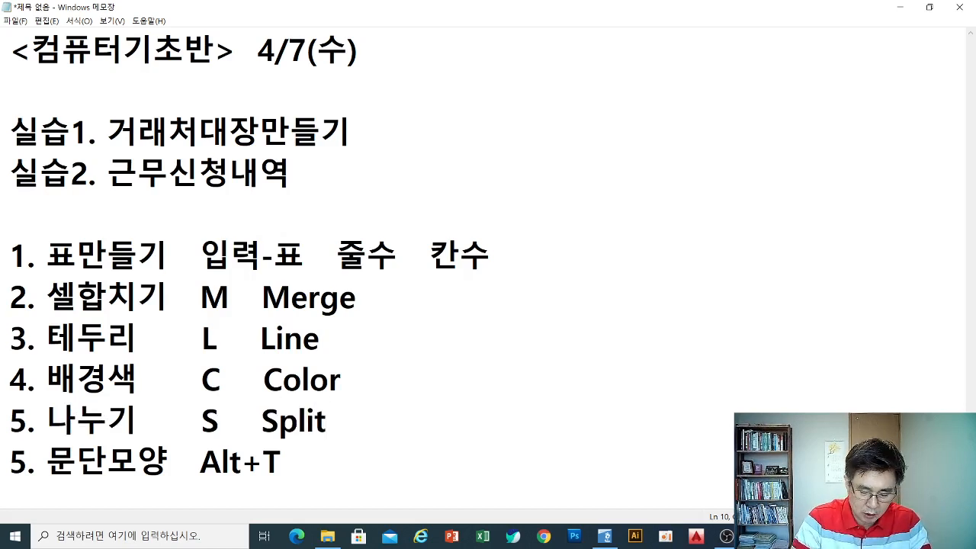
- Minimize the Notepad notes and return to the 거래처대장 document in Hangul
key("Down")
left_click(350, 418)
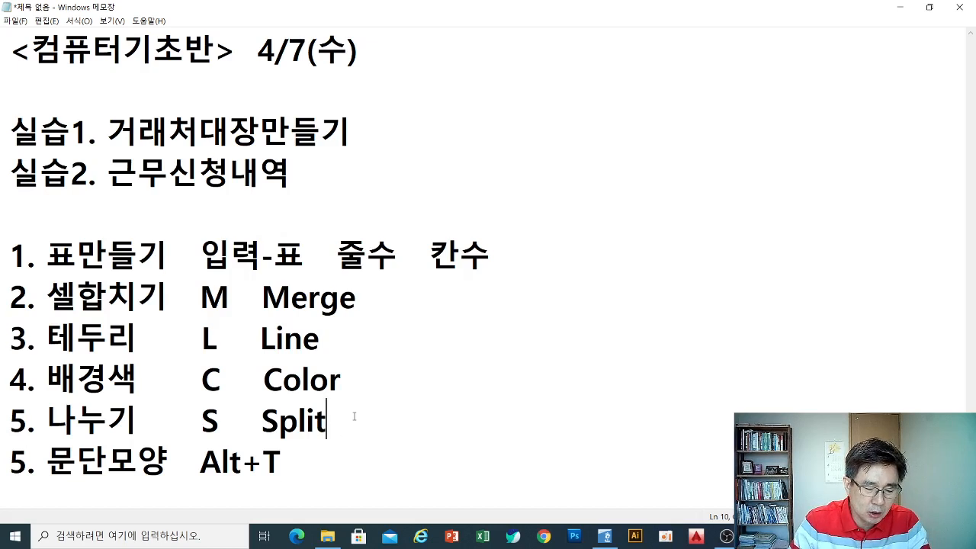
left_click(374, 377)
left_click(352, 431)
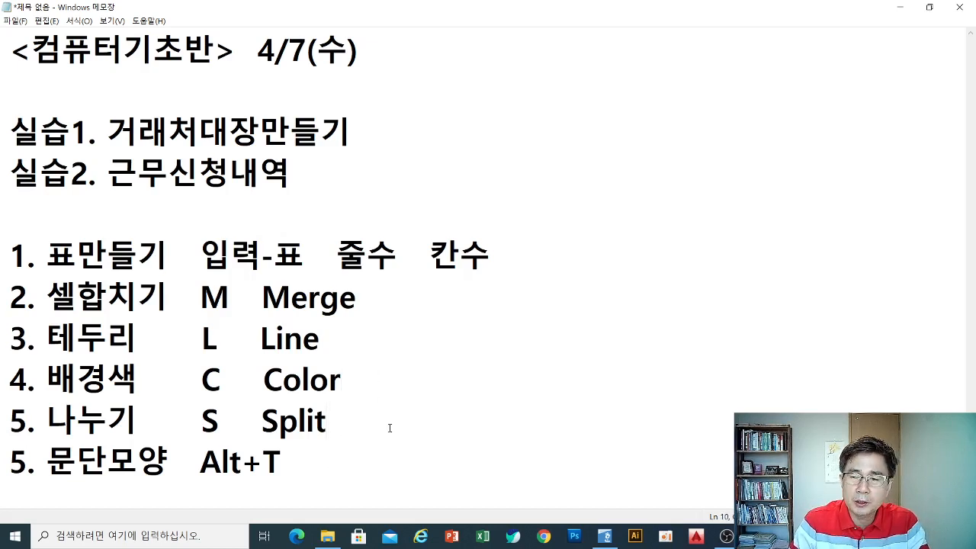
left_click(313, 445)
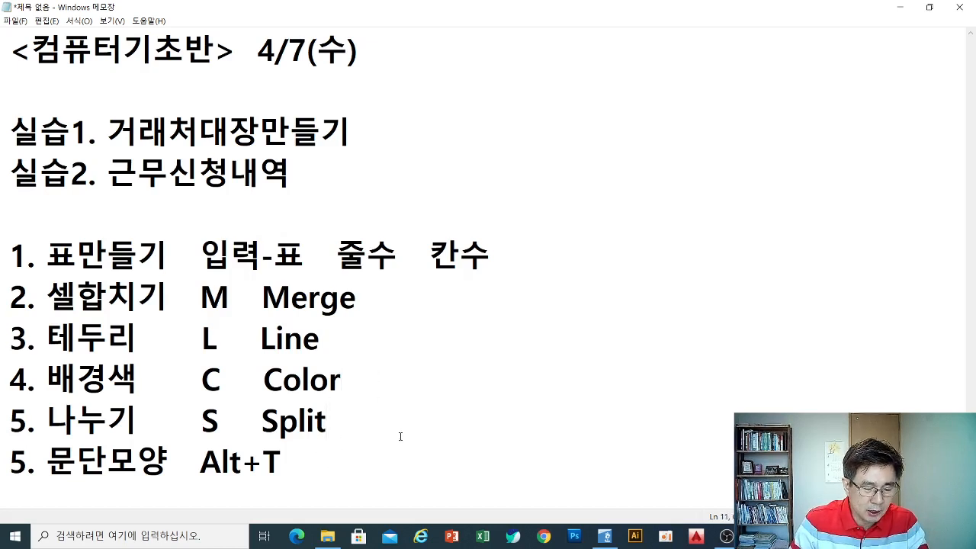
left_click(899, 7)
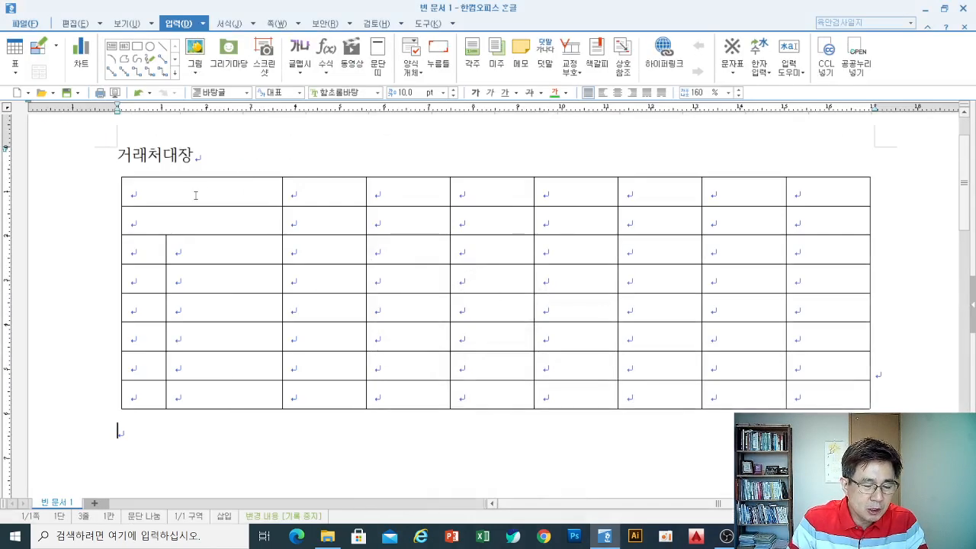
left_click_drag(203, 191, 202, 223)
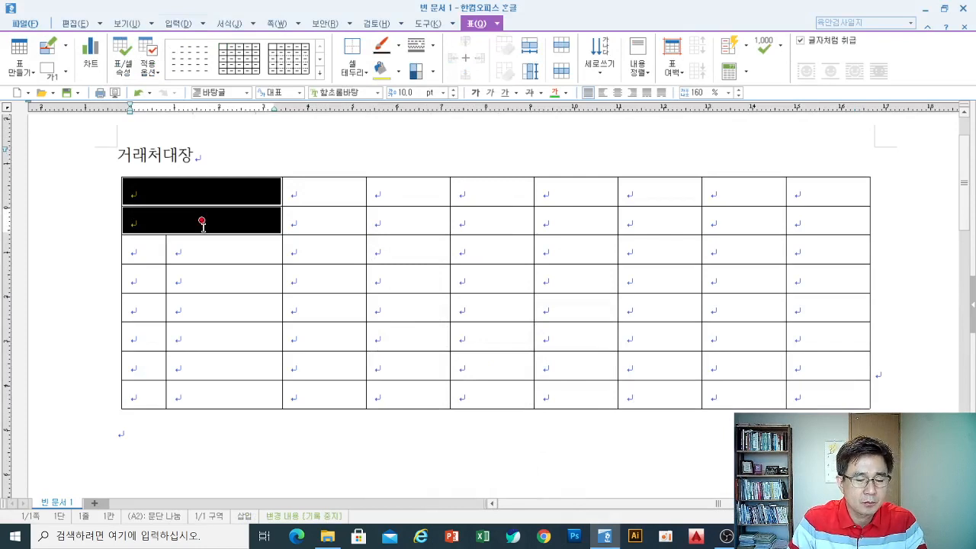
left_click(240, 453)
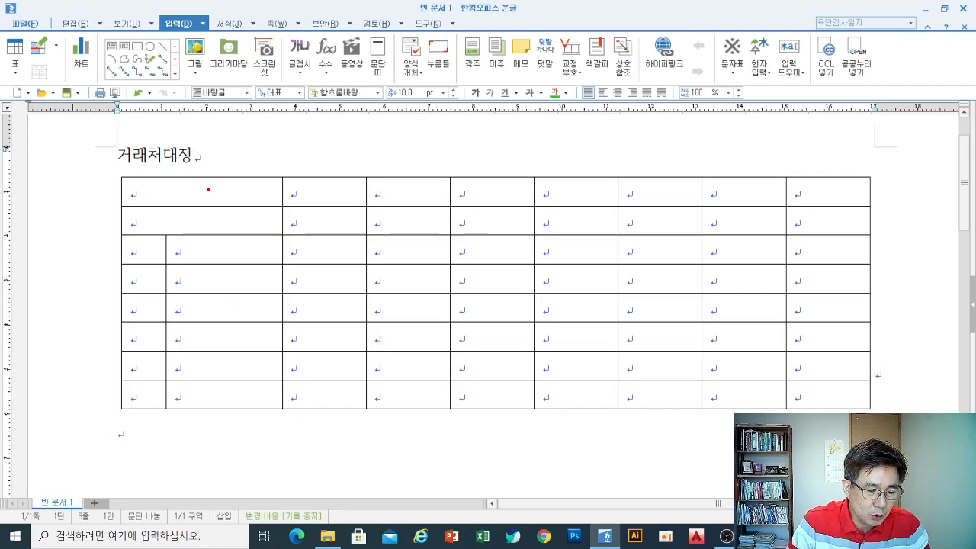
mouse_move(208, 189)
left_mouse_down()
mouse_move(209, 228)
mouse_move(220, 216)
left_mouse_up()
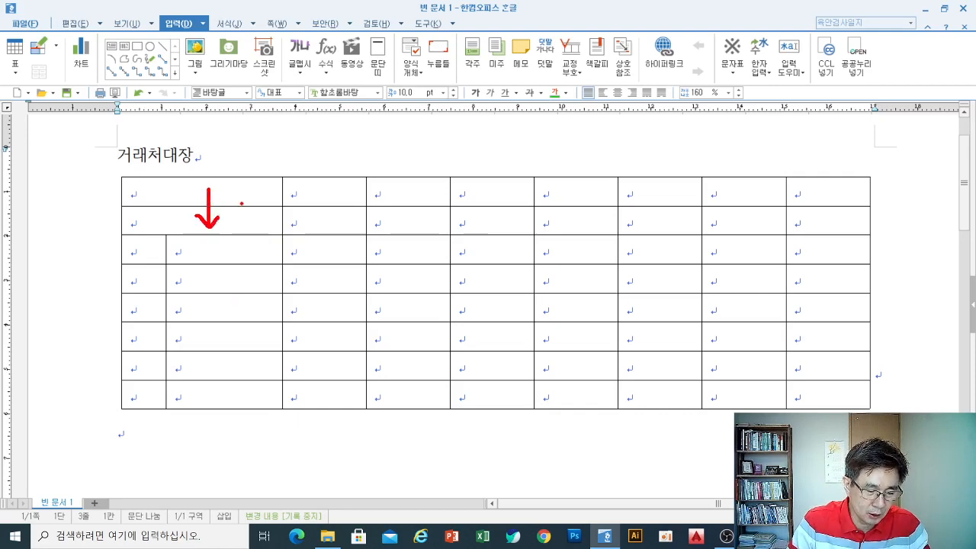
key("Escape")
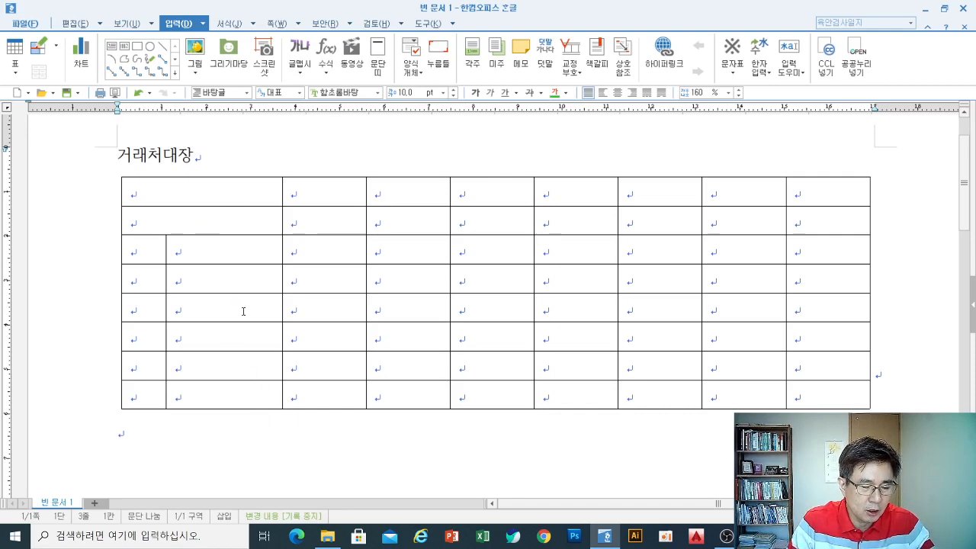
key("ctrl+2")
mouse_move(209, 186)
left_mouse_down()
mouse_move(209, 225)
mouse_move(229, 204)
mouse_move(246, 217)
mouse_move(262, 212)
mouse_move(273, 195)
mouse_move(279, 227)
left_mouse_up()
key("Escape")
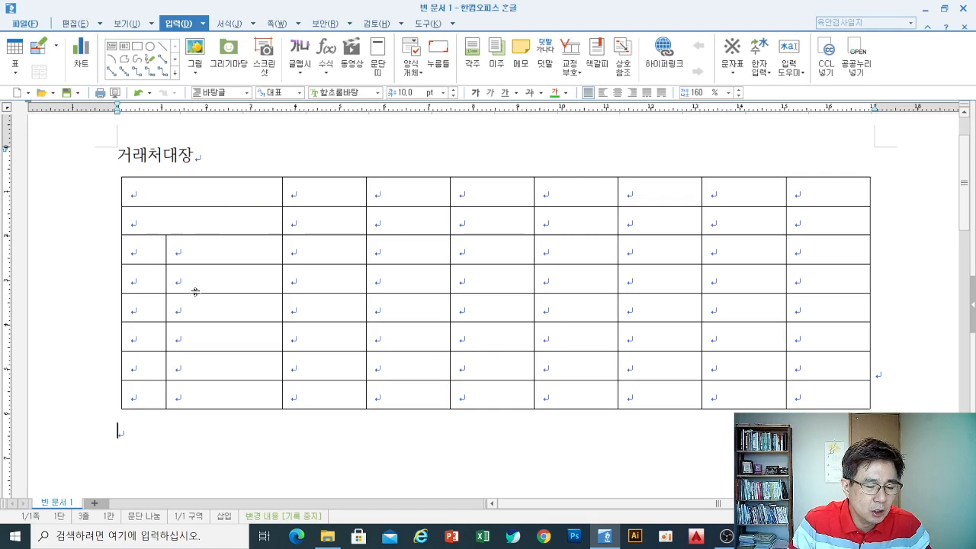
- Merge the first column's top two cells, and merge the second through fourth columns separately within each of the first two rows
left_click_drag(229, 198, 224, 220)
key("m")
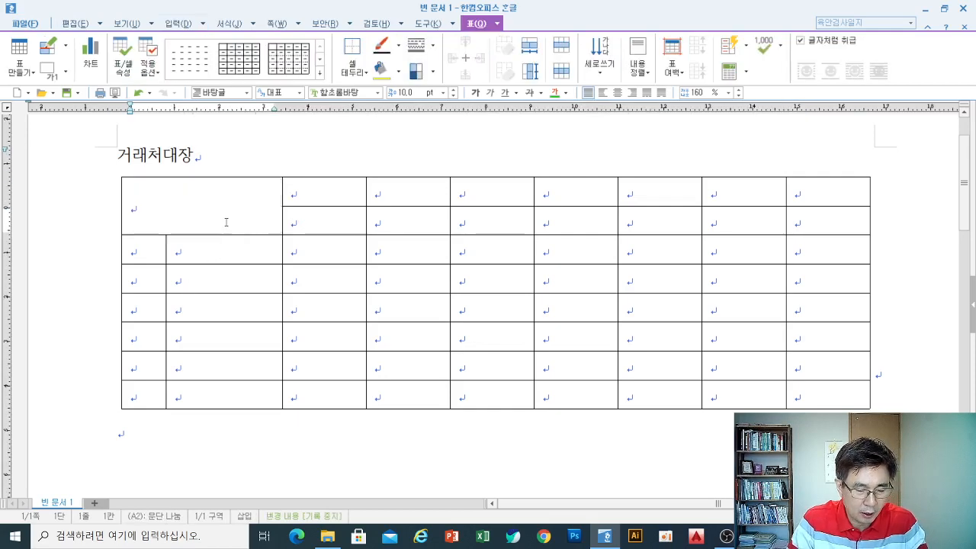
left_click_drag(327, 195, 517, 201)
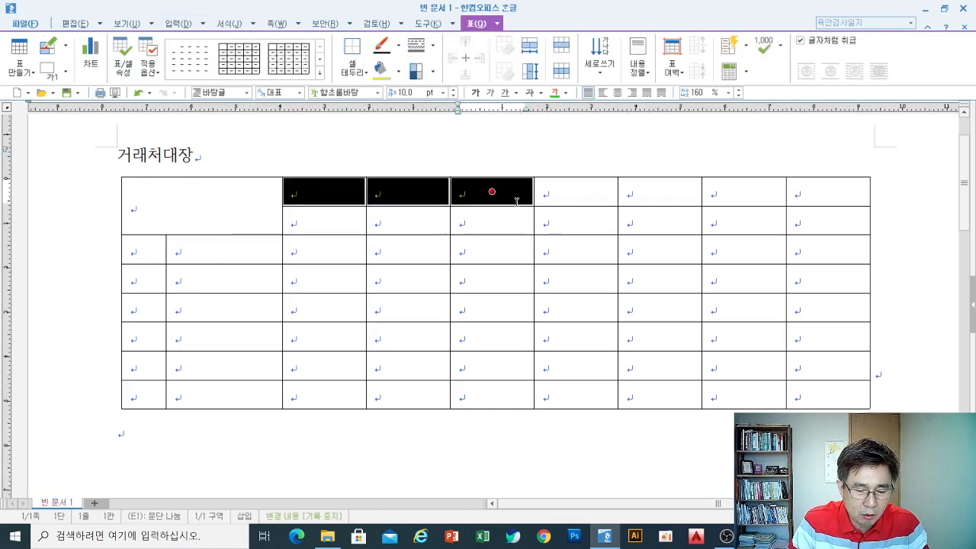
key("m")
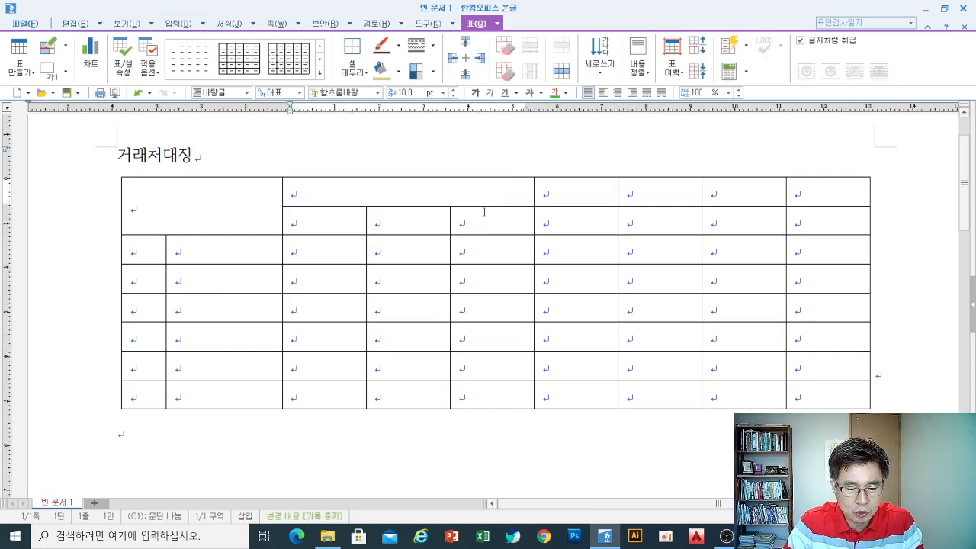
left_click_drag(328, 221, 492, 223)
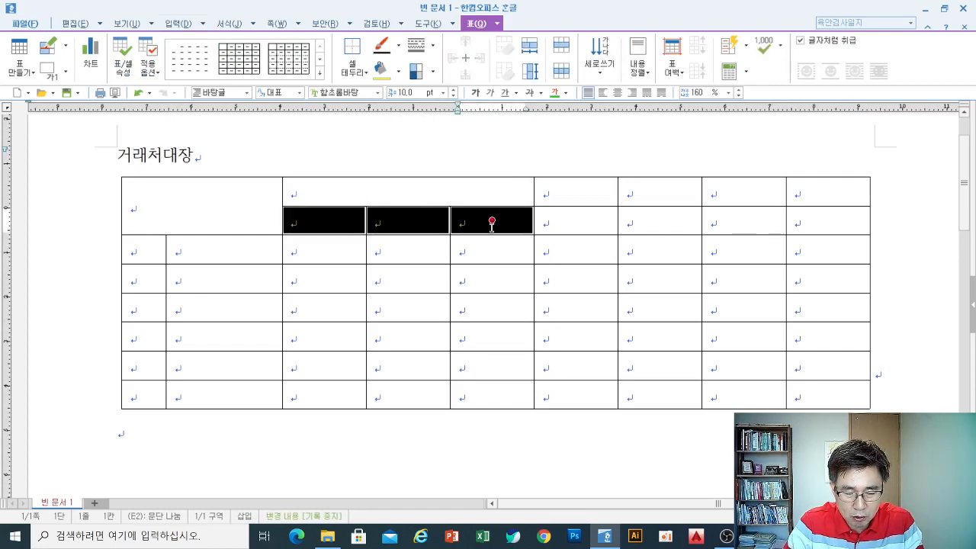
key("m")
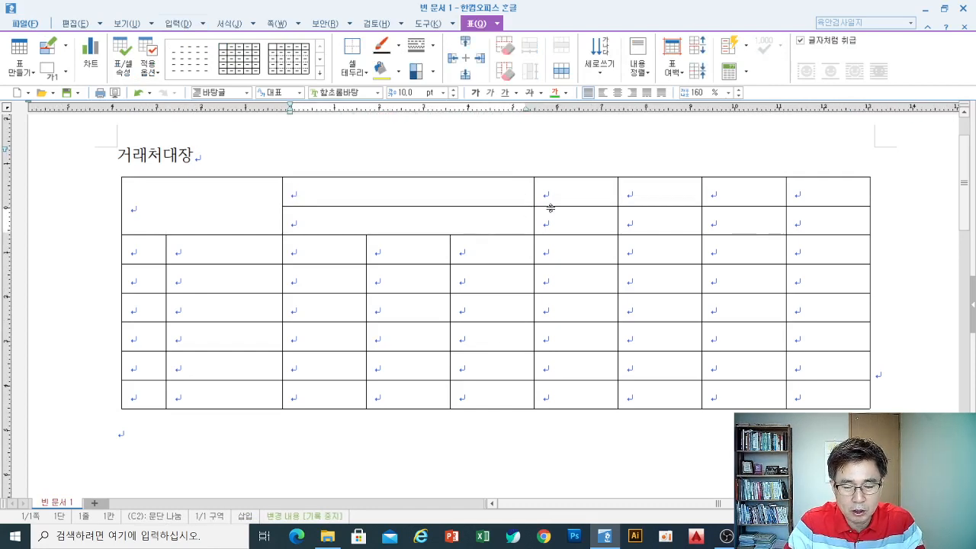
- Merge the fifth through seventh columns separately within each of the first two rows
left_click_drag(566, 192, 736, 201)
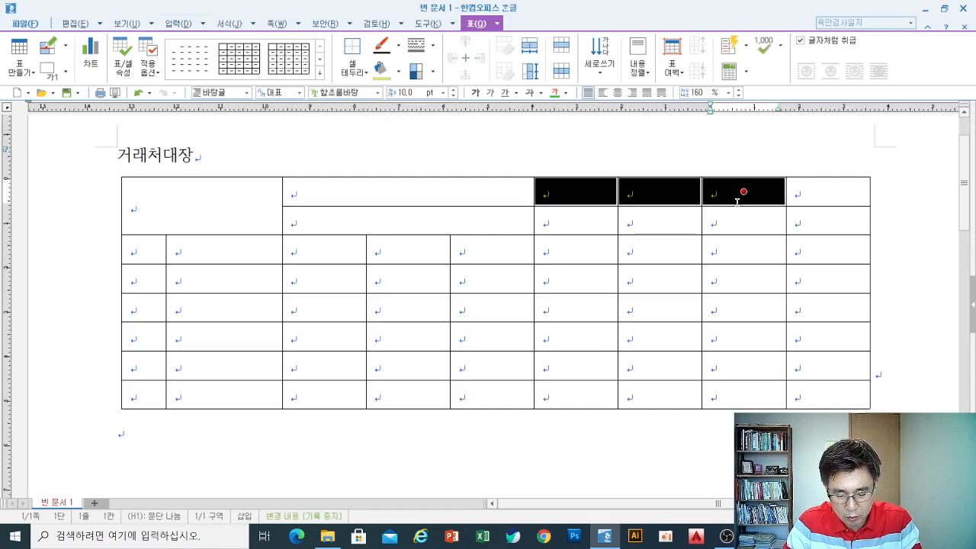
key("m")
left_click_drag(565, 218, 736, 221)
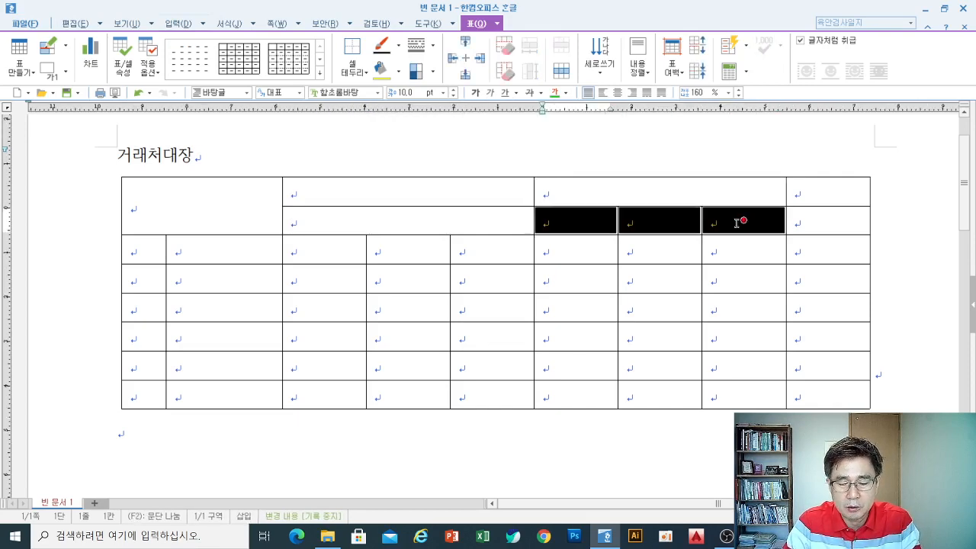
key("m")
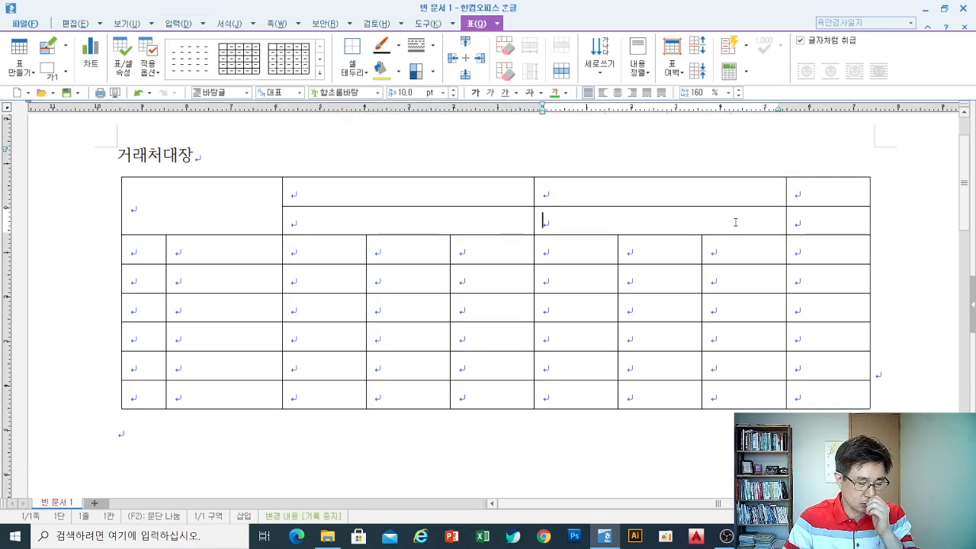
left_click(335, 194)
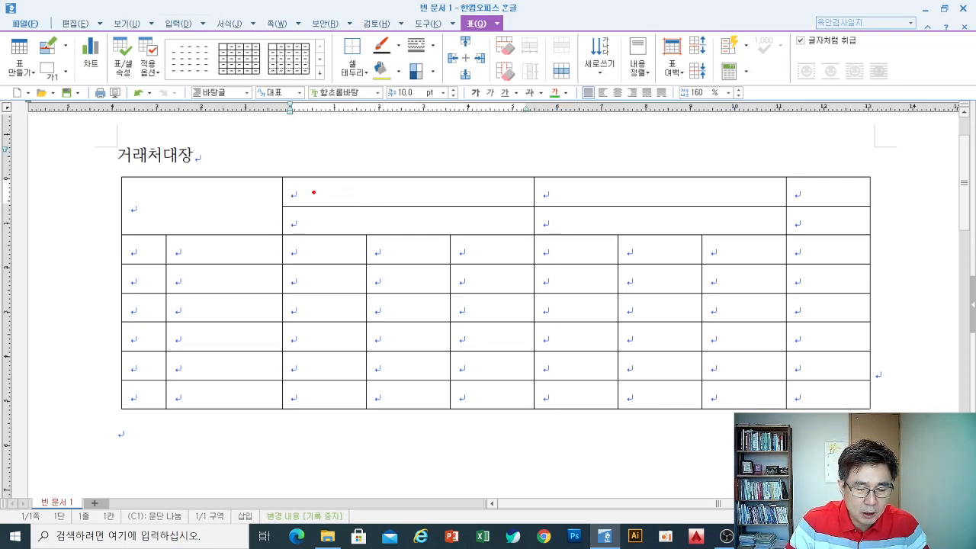
left_click_drag(313, 192, 493, 192)
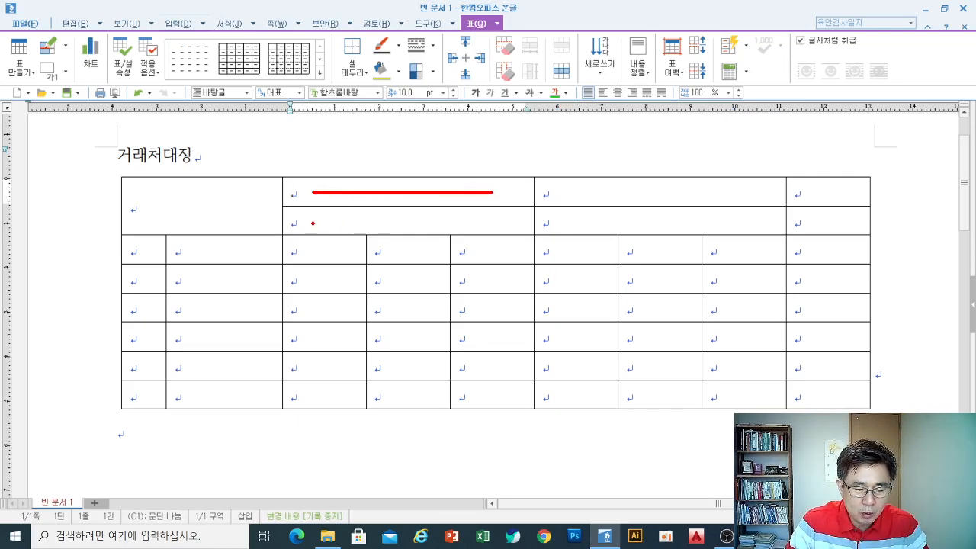
left_click_drag(313, 223, 495, 223)
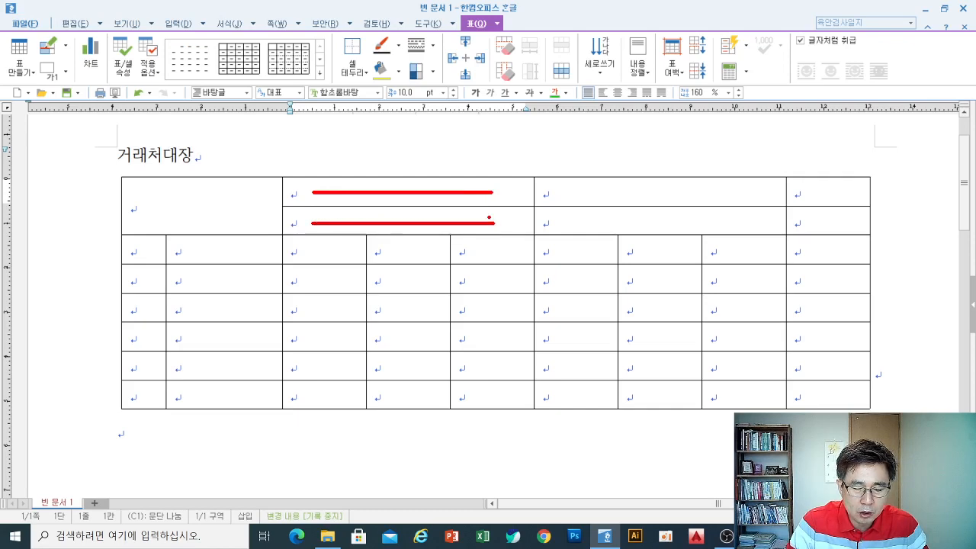
left_click_drag(483, 184, 488, 232)
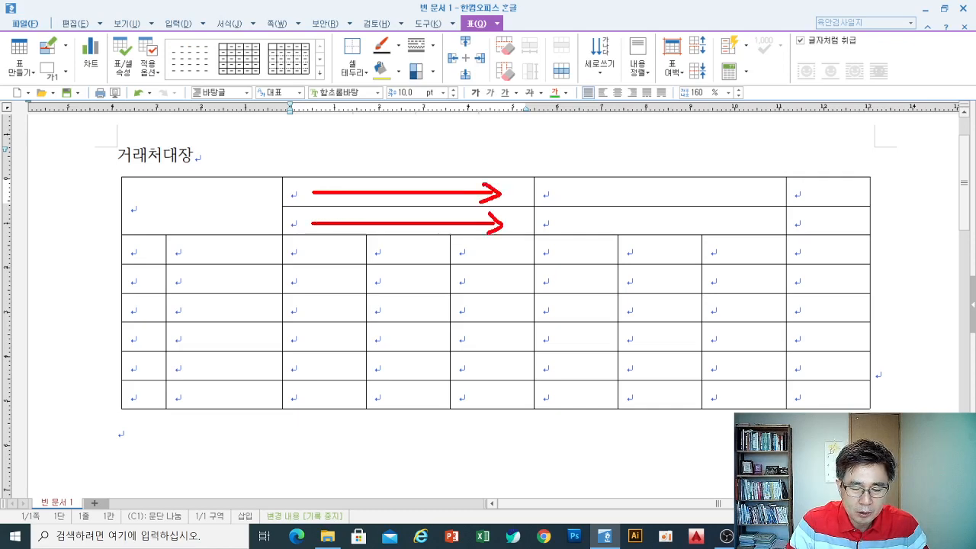
mouse_move(558, 192)
left_mouse_down()
mouse_move(763, 194)
mouse_move(751, 203)
left_mouse_up()
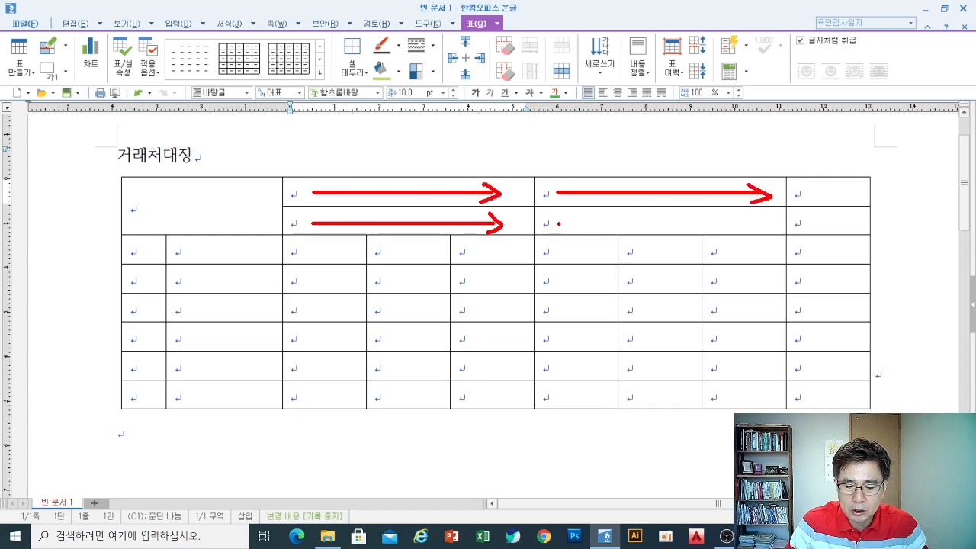
mouse_move(559, 223)
left_mouse_down()
mouse_move(763, 225)
mouse_move(752, 216)
mouse_move(767, 224)
mouse_move(755, 233)
left_mouse_up()
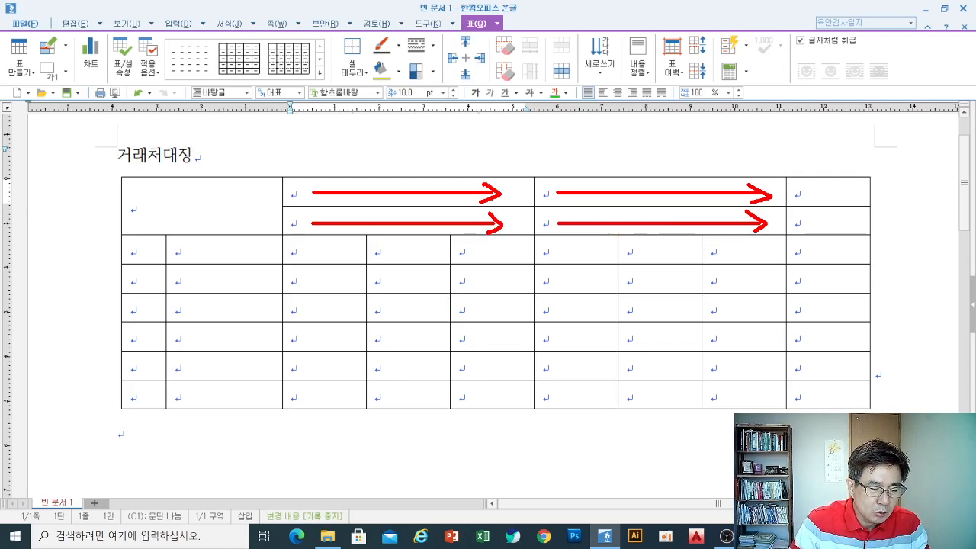
mouse_move(143, 253)
left_mouse_down()
mouse_move(138, 390)
mouse_move(144, 396)
mouse_move(159, 379)
left_mouse_up()
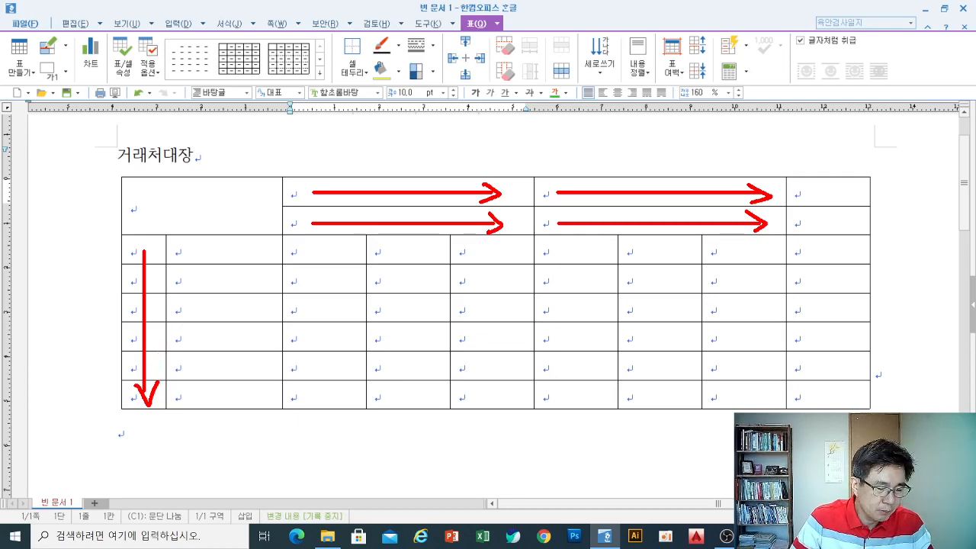
key("Escape")
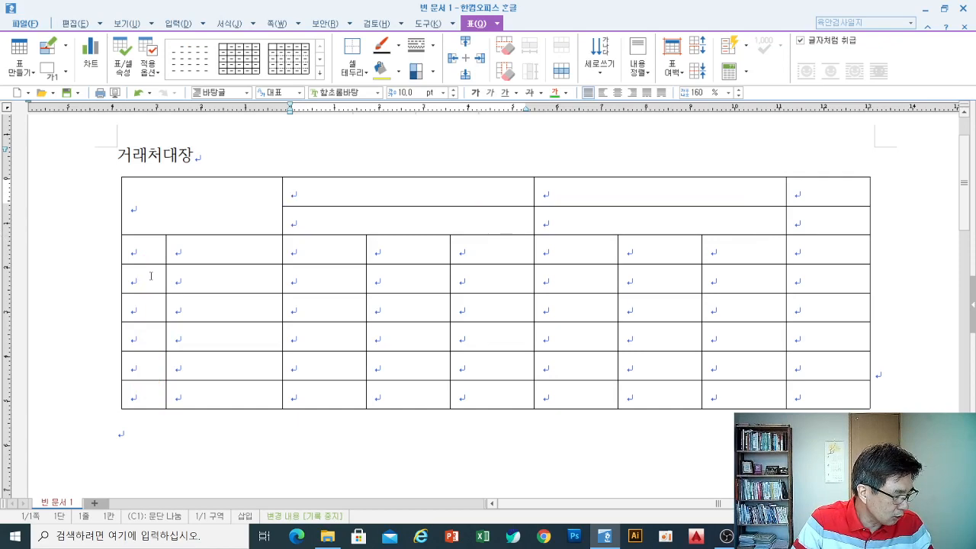
left_click_drag(151, 276, 153, 396)
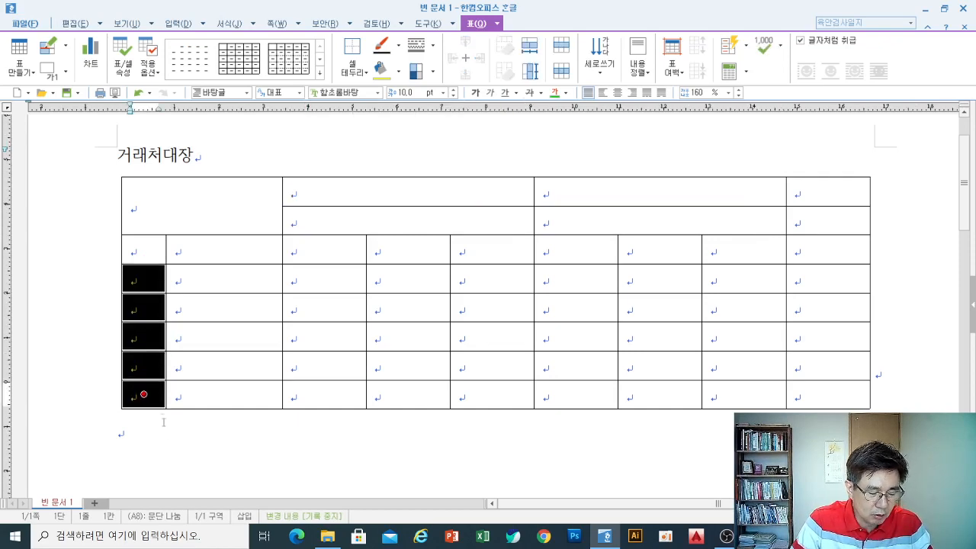
key("Escape")
left_click(172, 450)
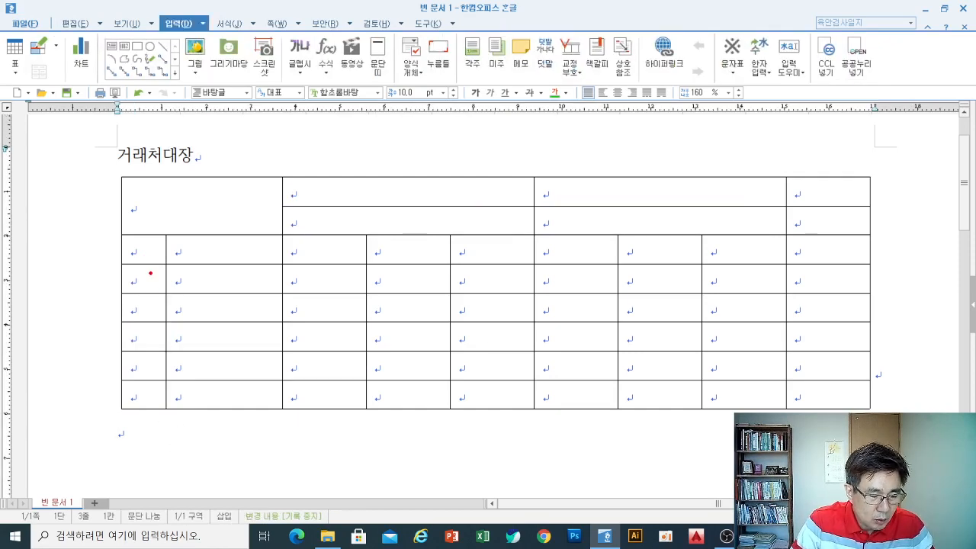
left_click_drag(148, 278, 150, 404)
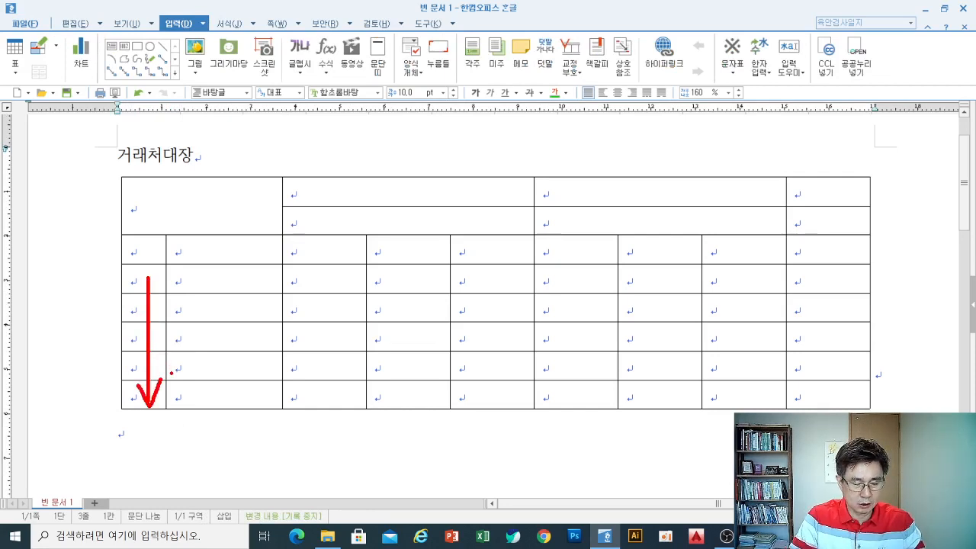
key("Escape")
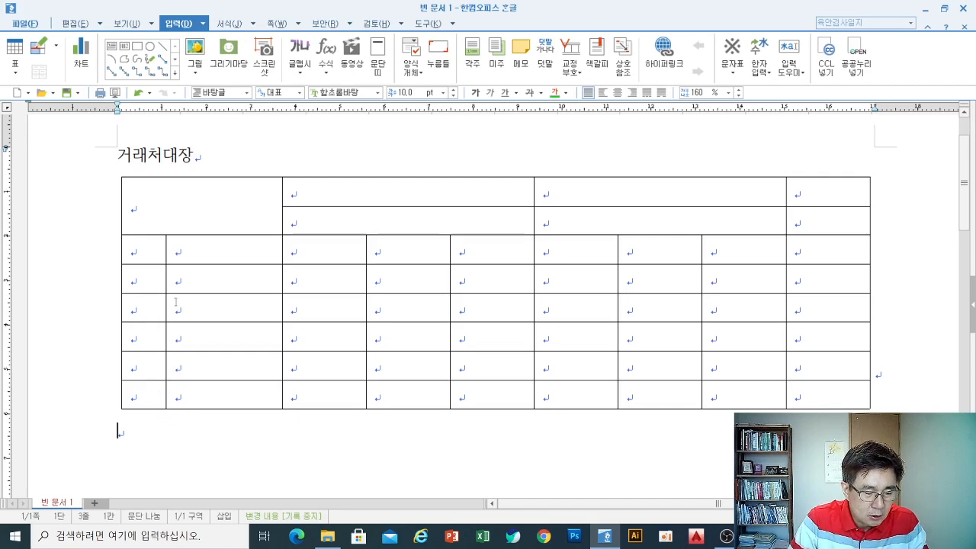
- Merge the five narrow first-column cells from the fourth to the eighth row into one cell
left_click_drag(153, 278, 152, 401)
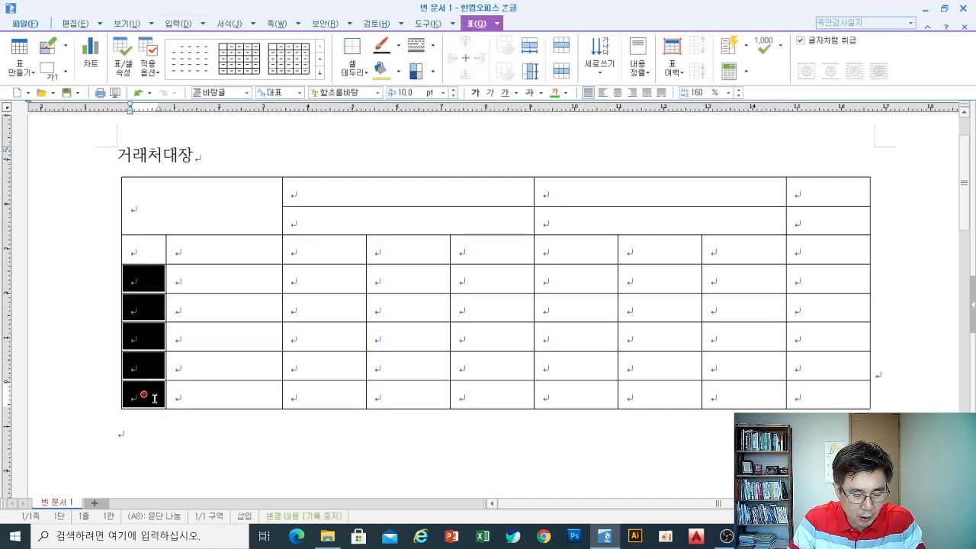
key("m")
left_click(185, 442)
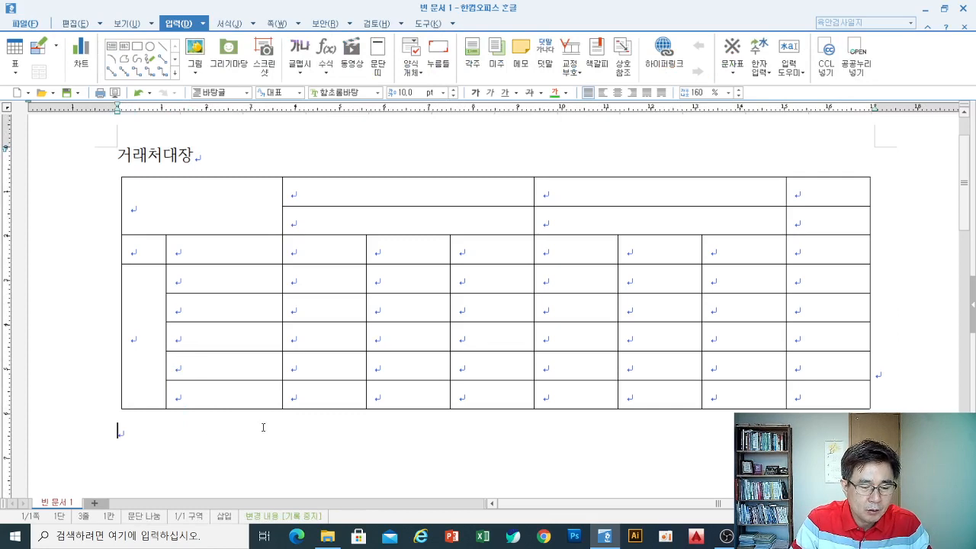
- Enter the headings 기본사항, 회사명 and 업종별 in the first three cells of the table's top row
left_click(179, 225)
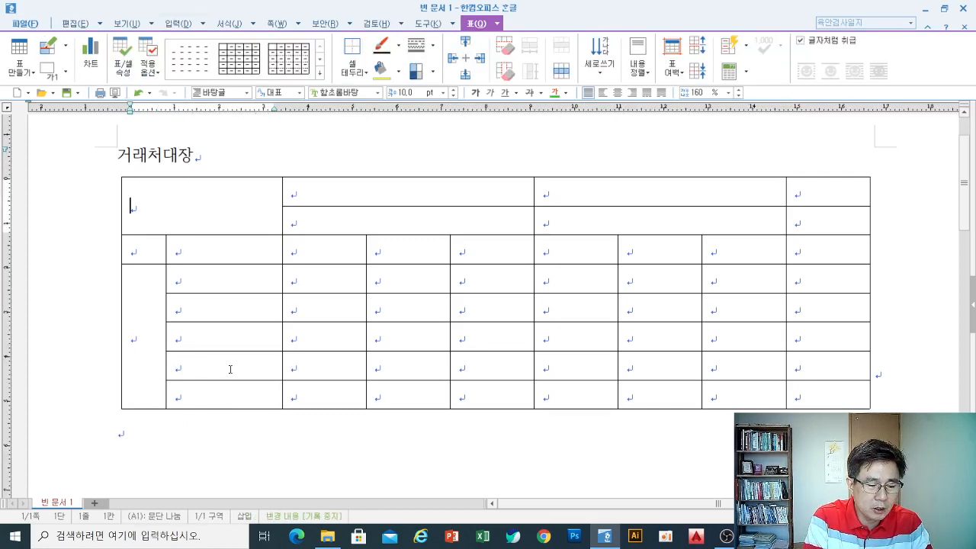
type("기본사항")
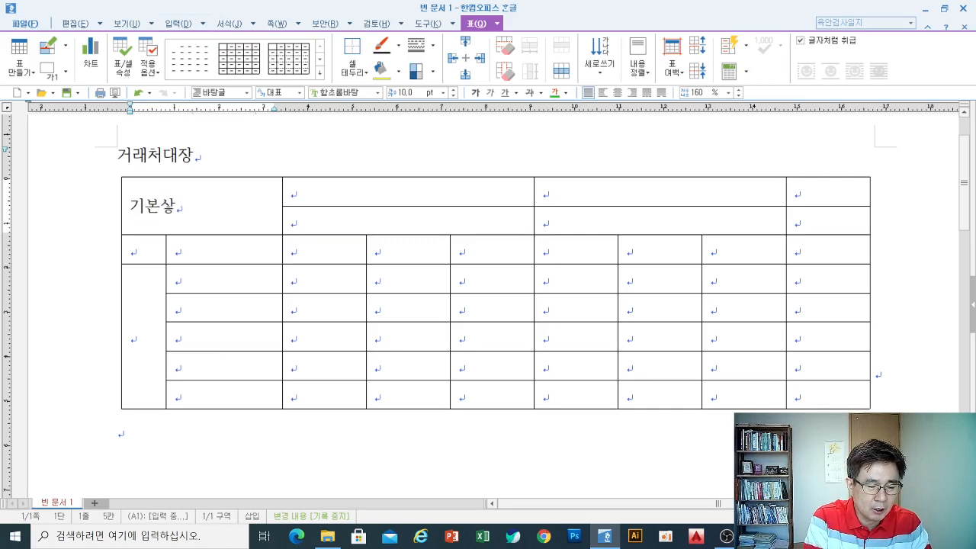
key("Tab")
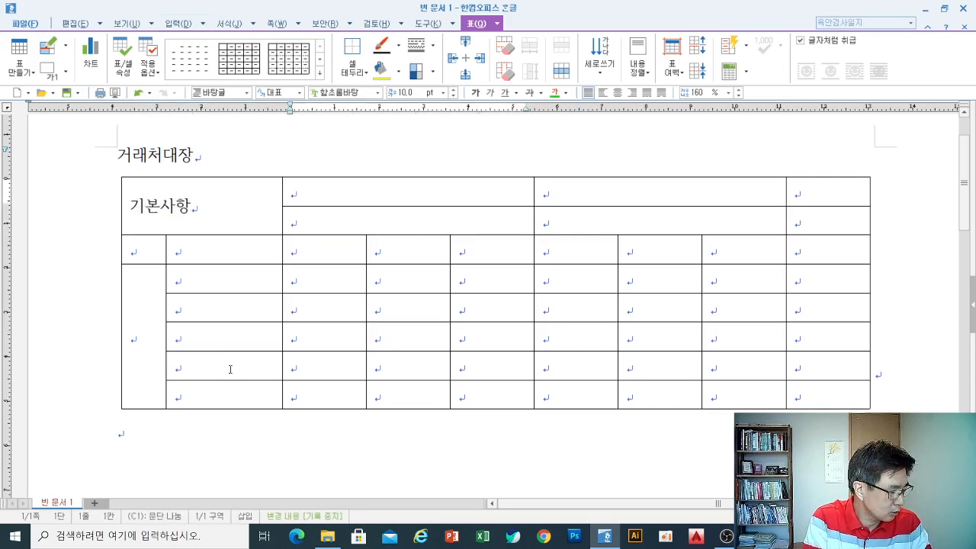
type("회사명")
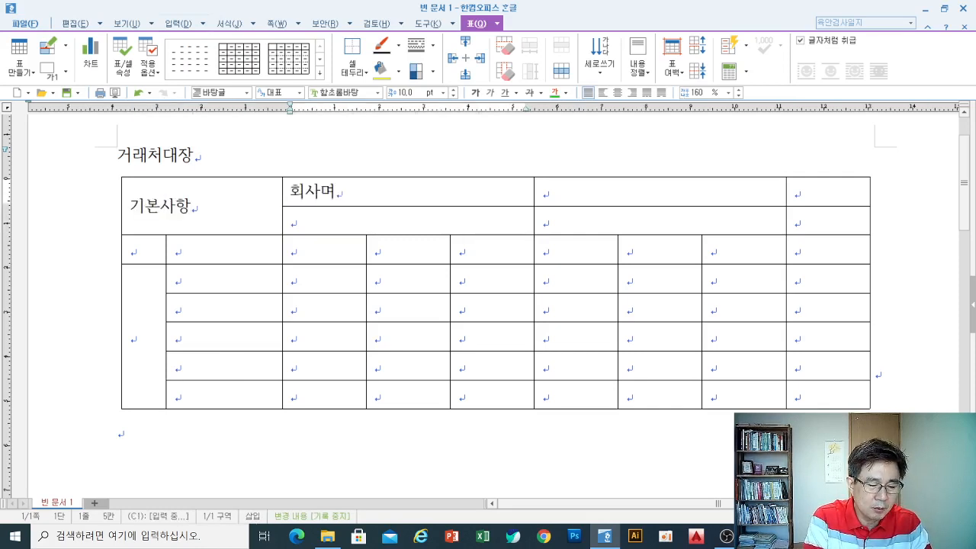
key("Tab")
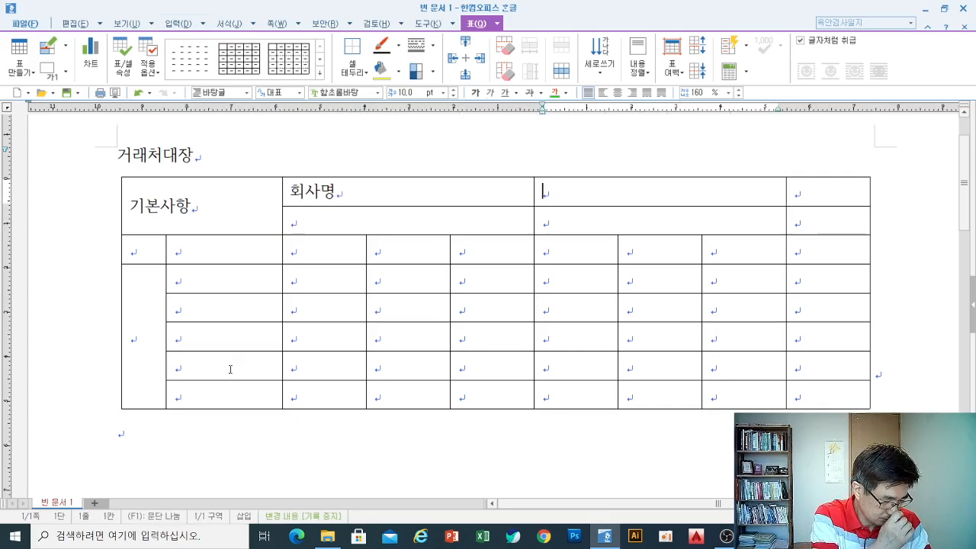
type("업종별")
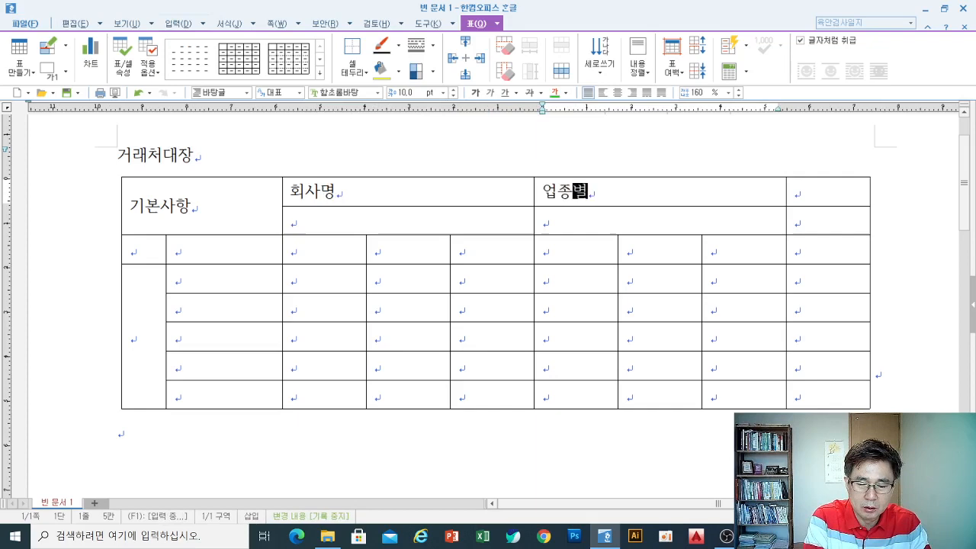
key("Tab")
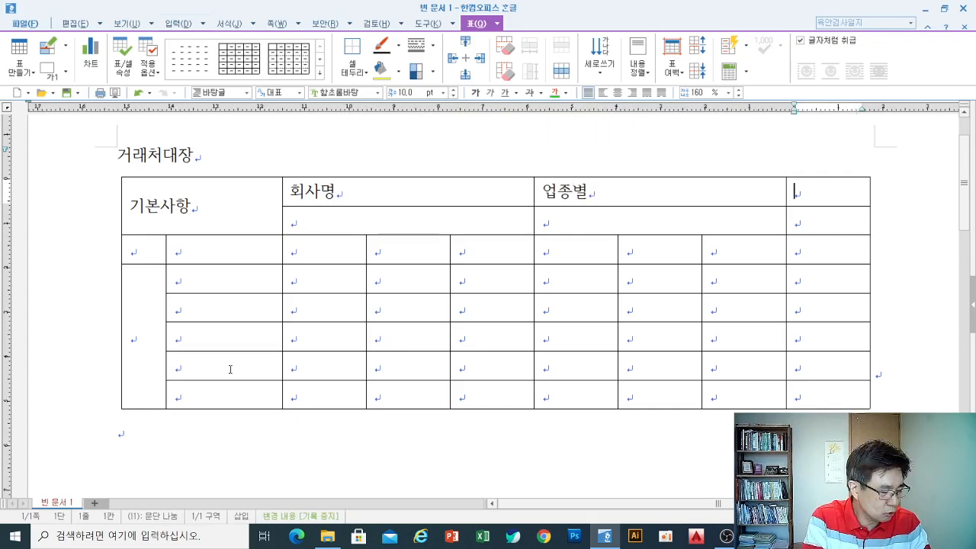
- Enter "정리 No." in the last cell of the top row, with a space before No
type("정리")
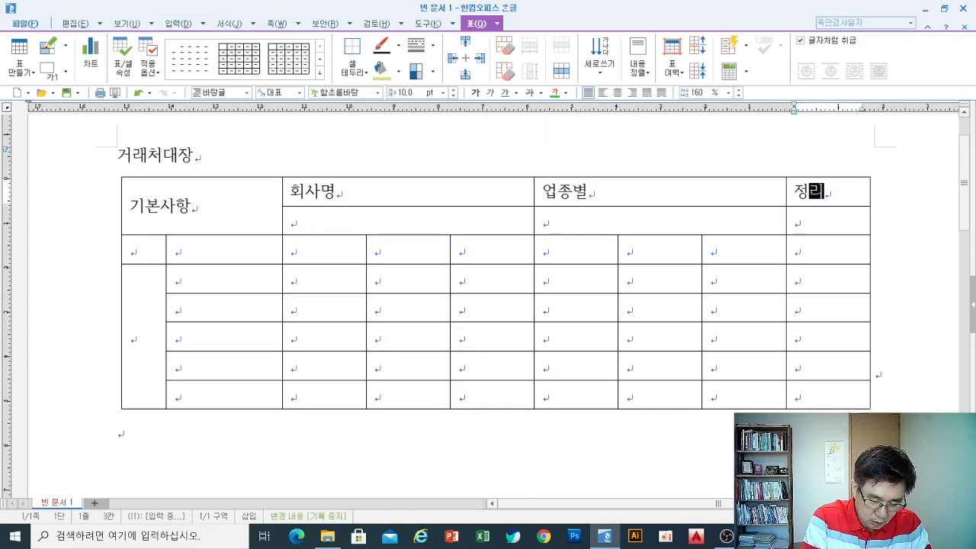
key("Hangul")
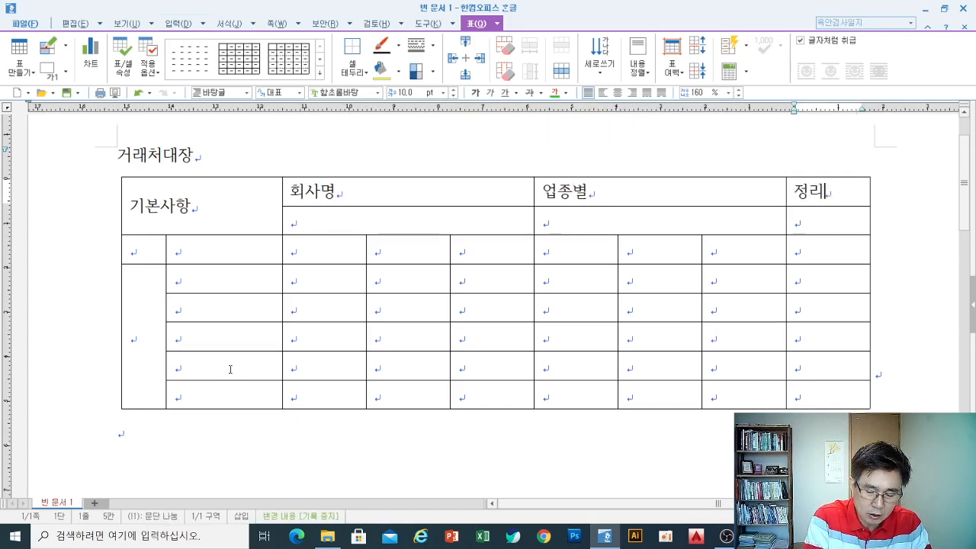
type("No")
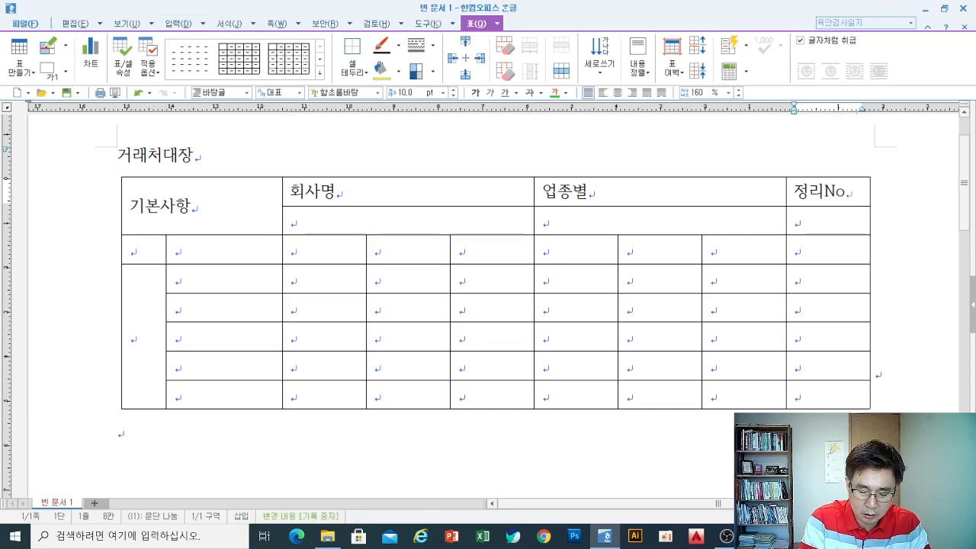
type(".")
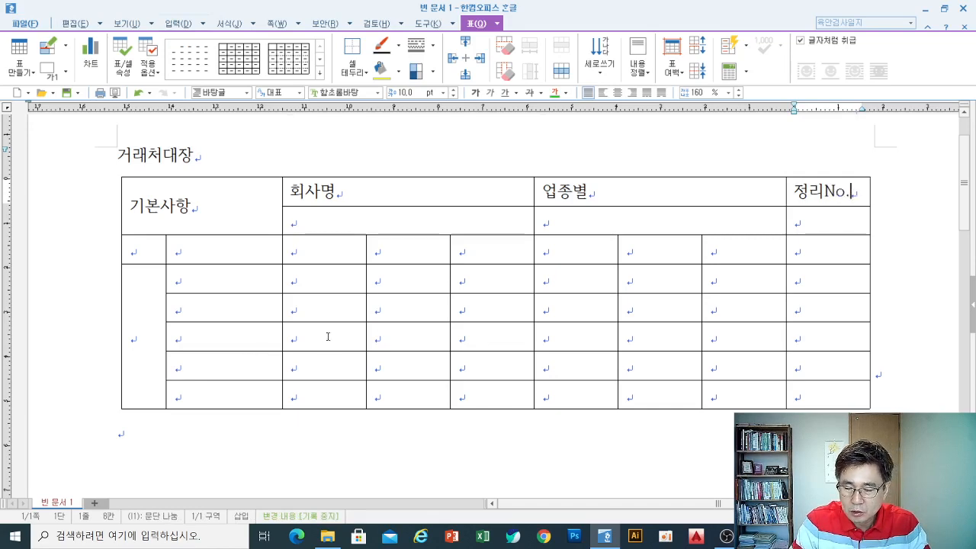
left_click(259, 363)
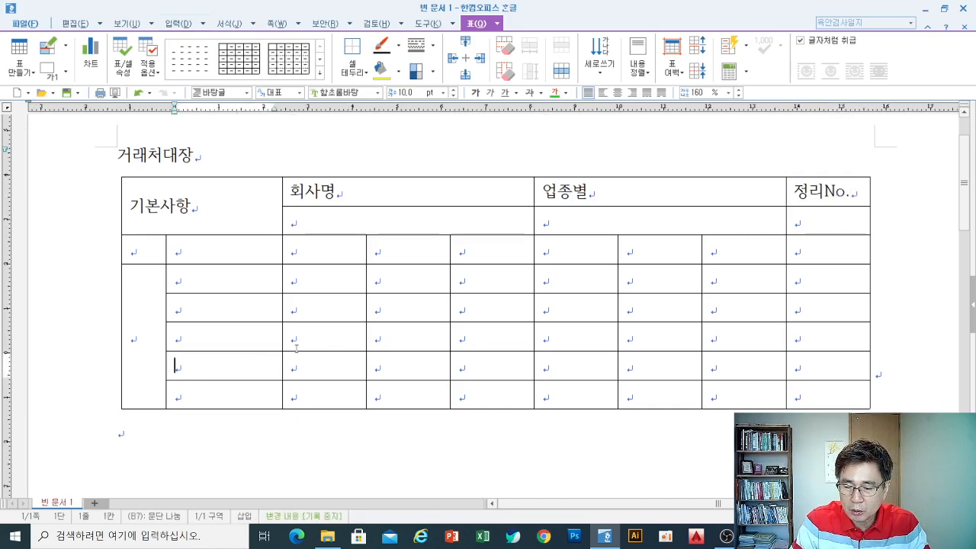
left_click(820, 193)
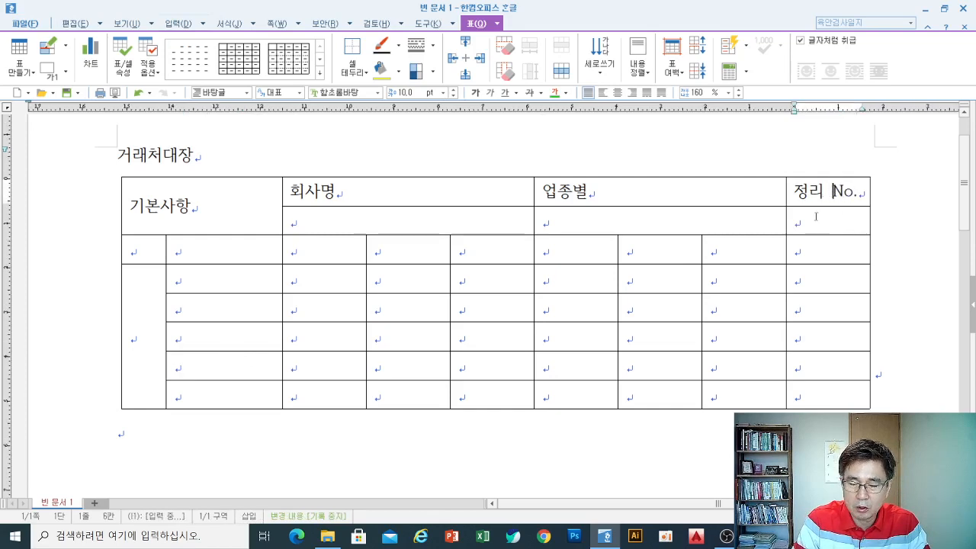
left_click(816, 217)
left_click(323, 219)
left_click(162, 207)
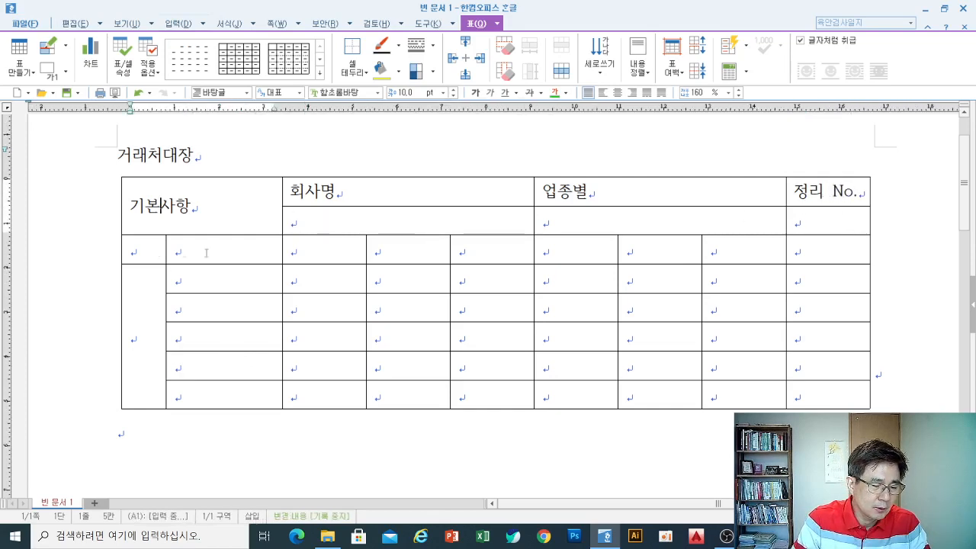
- Enter the heading 년도 in the third row's second cell
left_click(206, 252)
type("su")
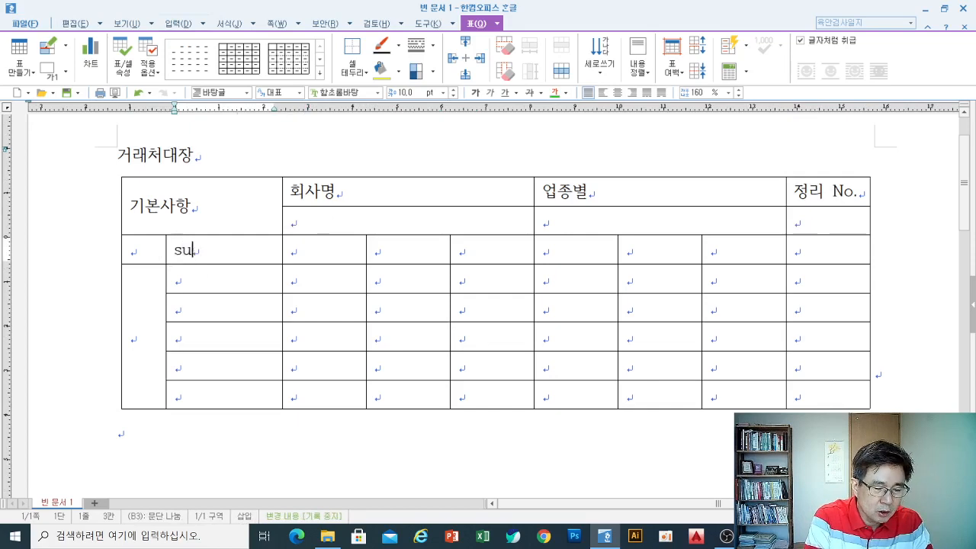
key("BackSpace")
key("BackSpace")
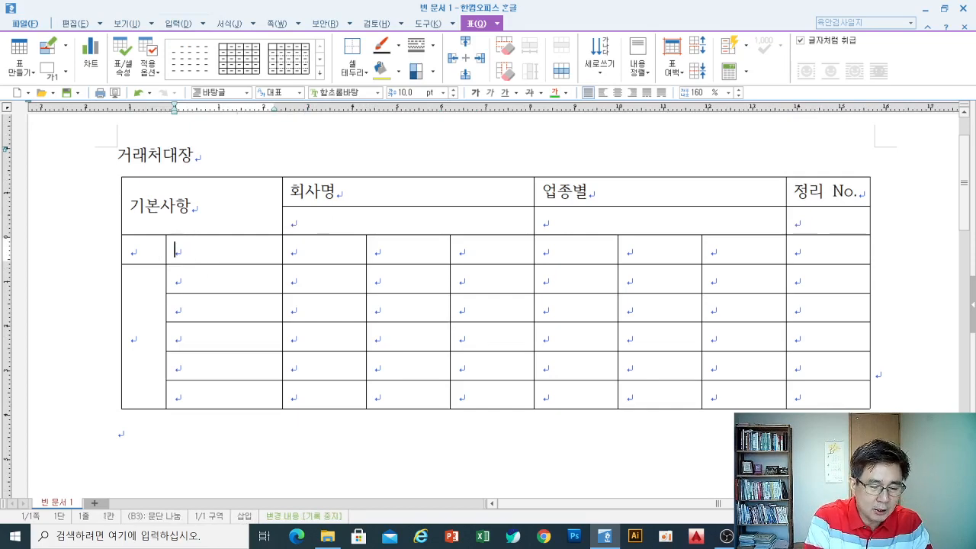
type("녀도")
key("BackSpace")
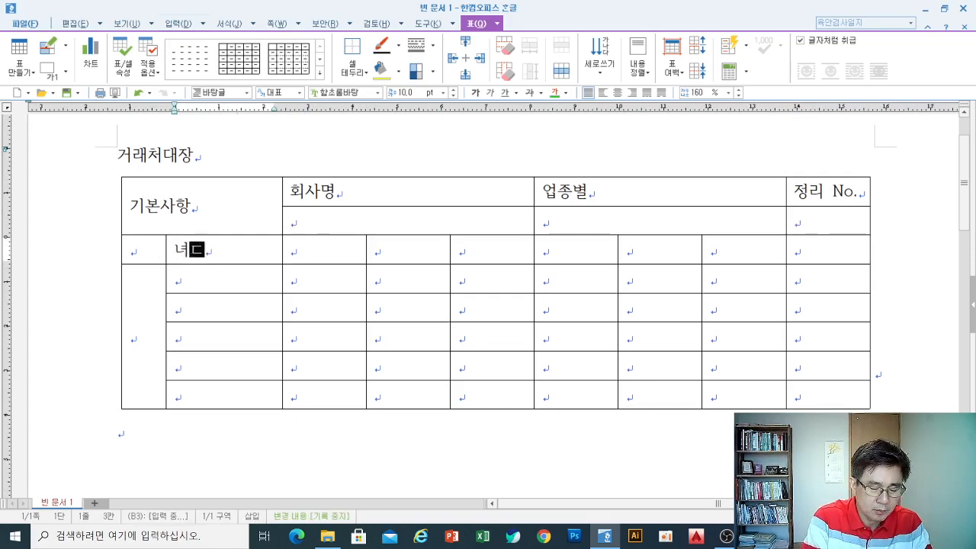
key("BackSpace")
key("BackSpace")
type("년도")
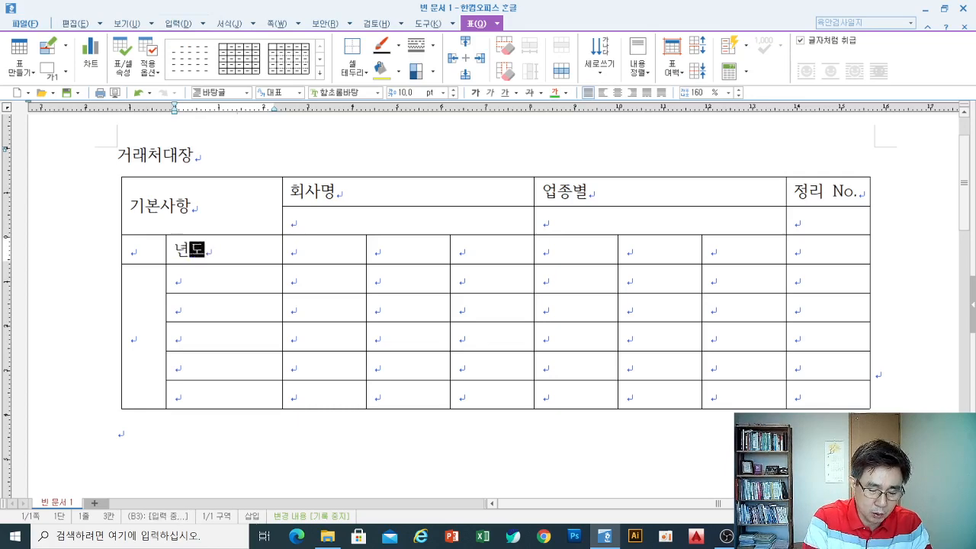
key("Down")
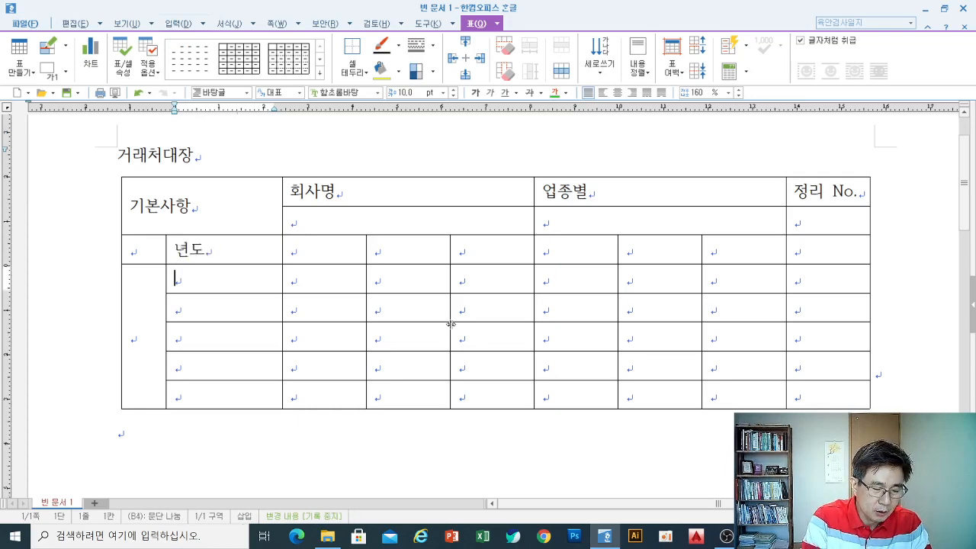
- Enter "년( 월까지)" in the cell below 년도, leaving blank space for the month inside the parenthesis
type("년(")
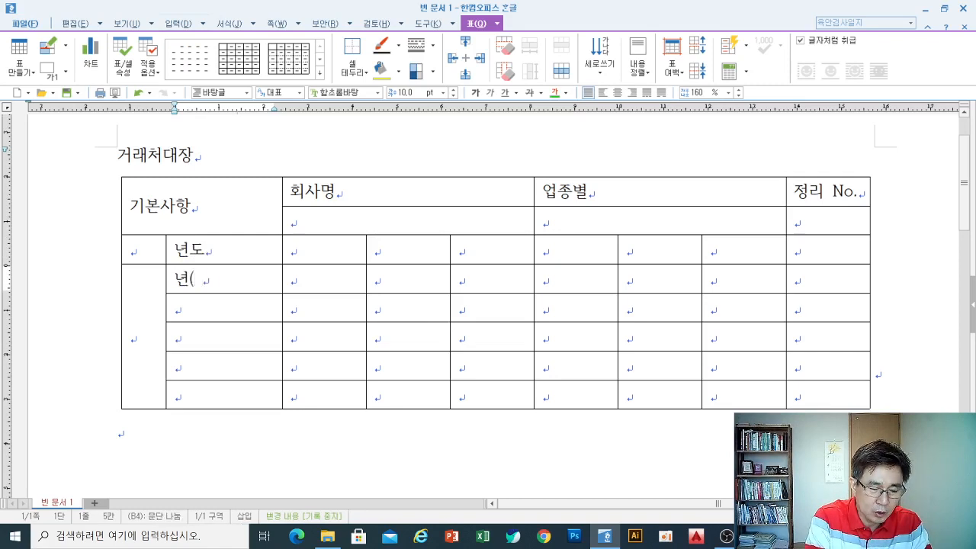
type("      월ㄲ지")
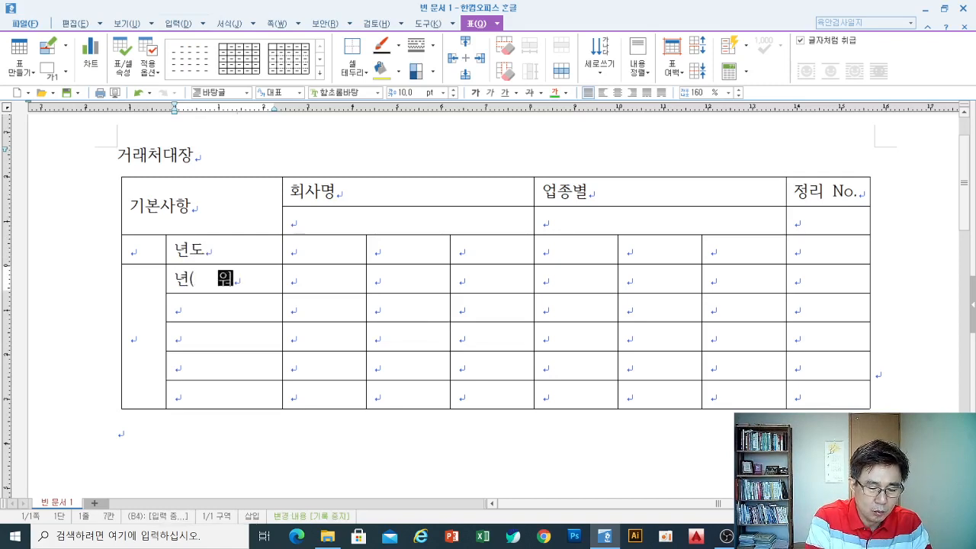
key("BackSpace")
key("BackSpace")
key("BackSpace")
key("BackSpace")
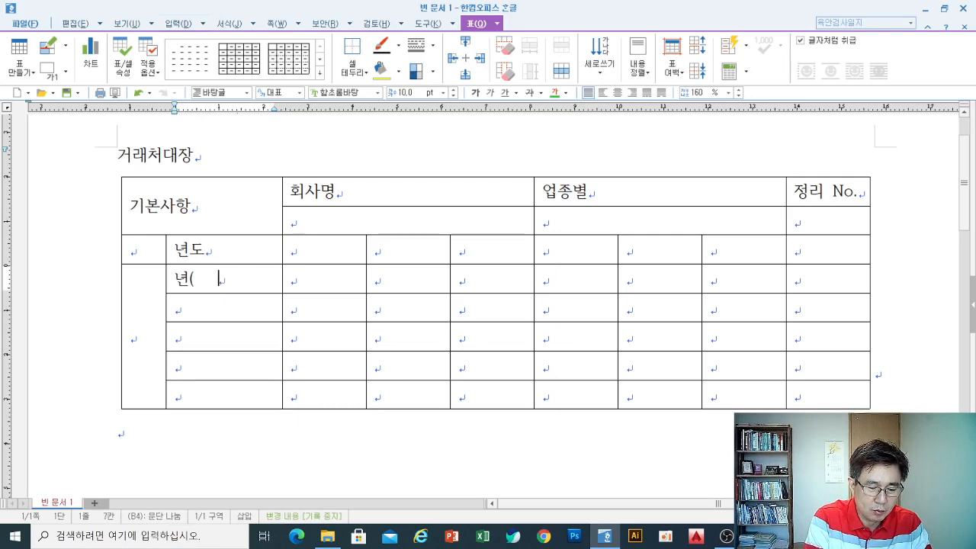
type("월까지)")
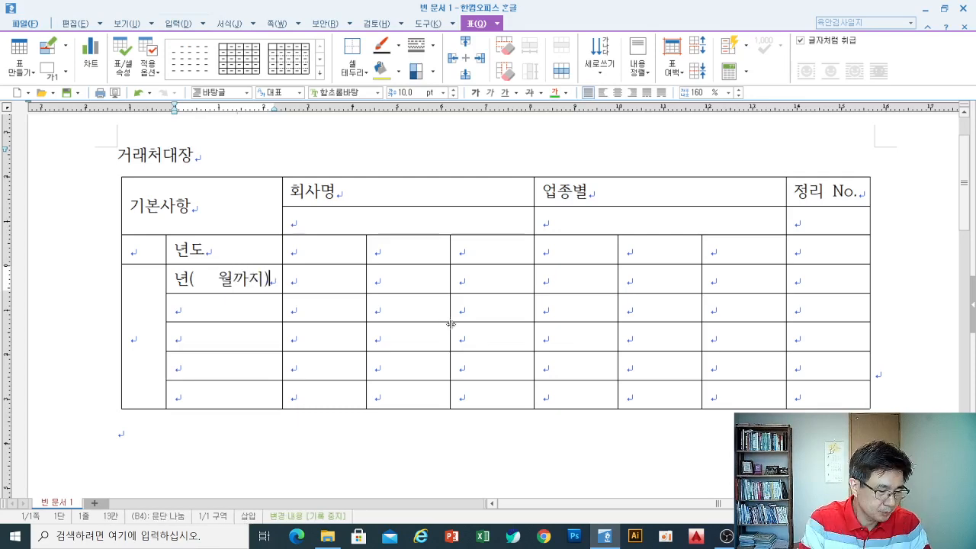
- Enter the headings 자본금 and 종업원수 in the two cells following 년도 in the third row
left_click(313, 252)
type("자본금")
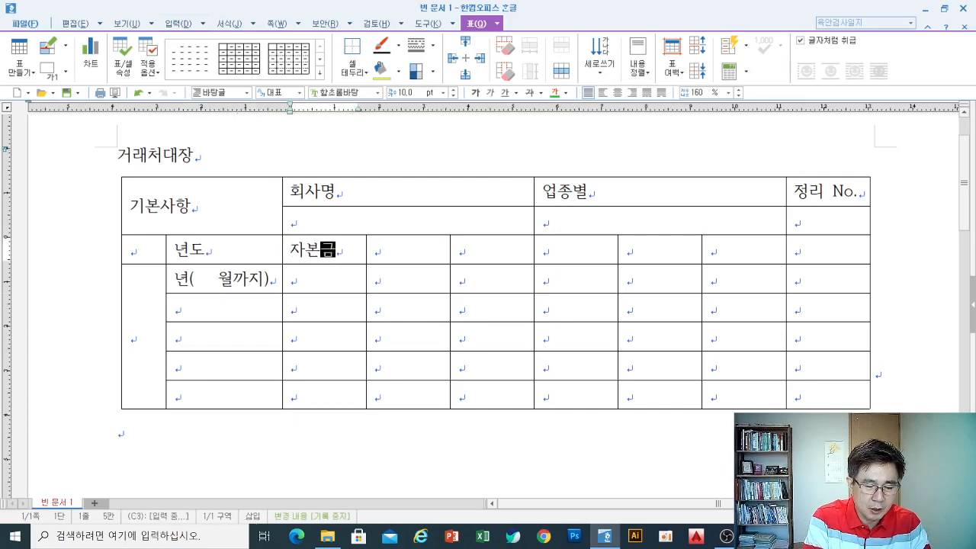
key("Tab")
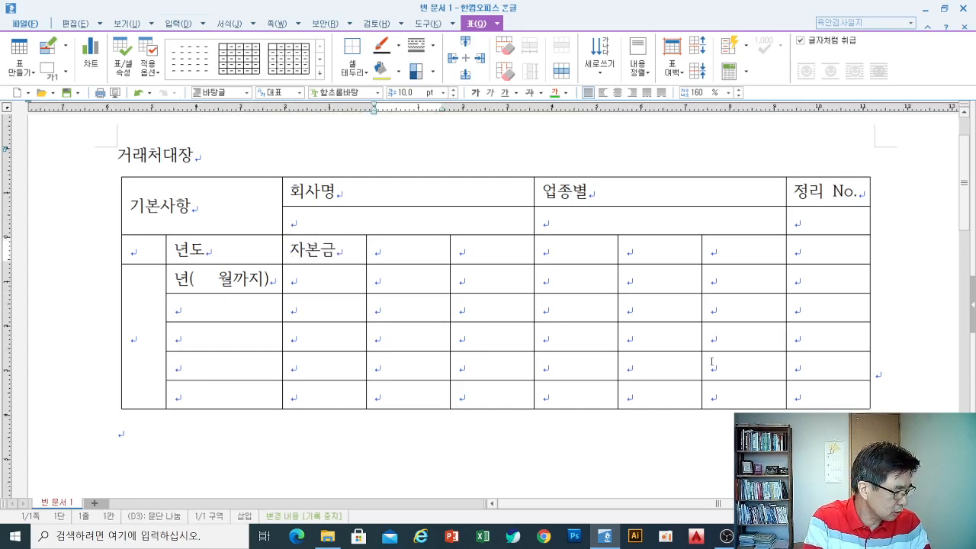
type("종업")
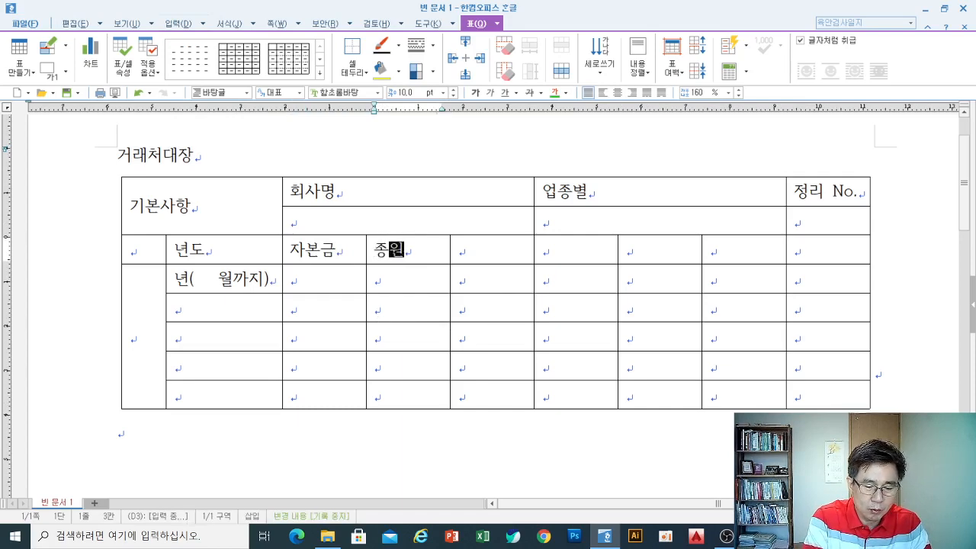
key("BackSpace")
key("BackSpace")
key("BackSpace")
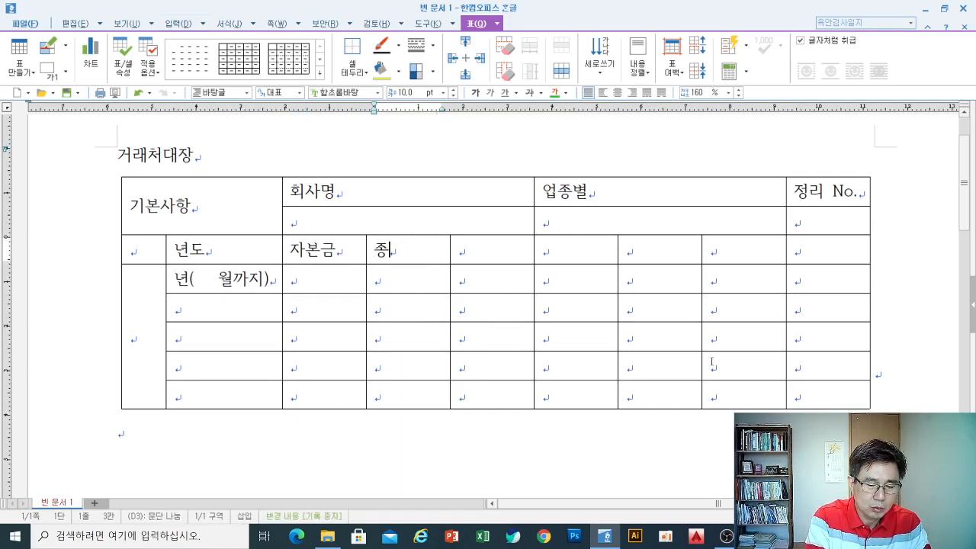
type("업원수")
key("Tab")
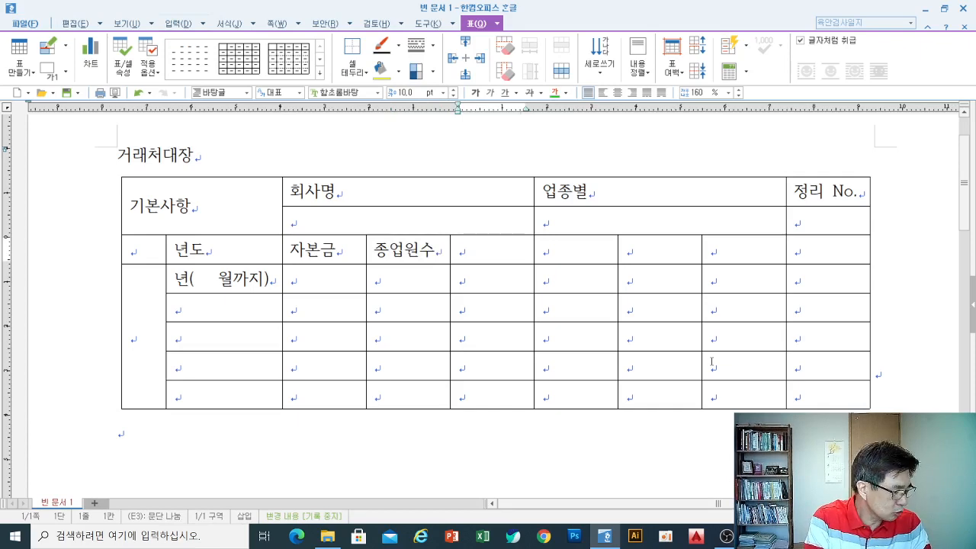
- Enter the headings 매출액, 이익 and 관련폼 in the three cells following 종업원수
type("매출액")
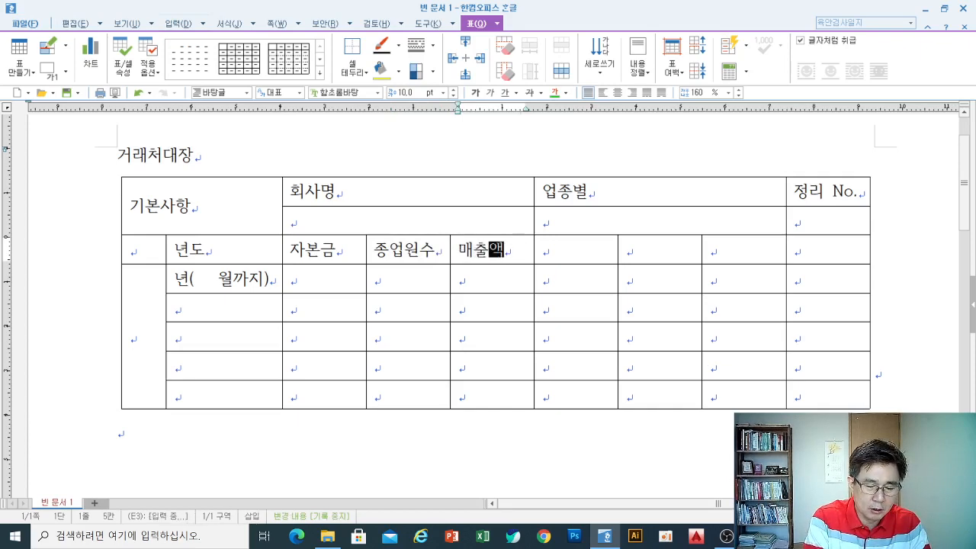
key("Tab")
type("이익")
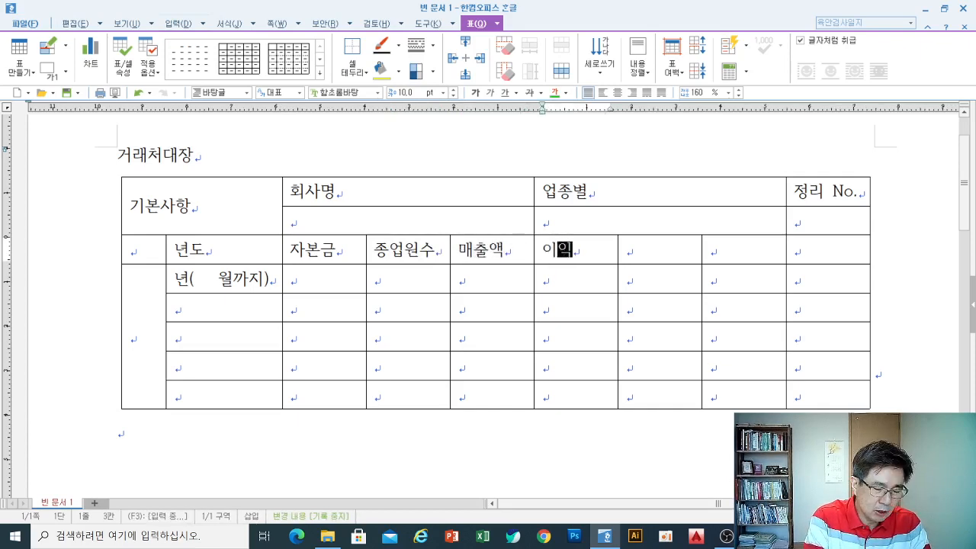
key("Tab")
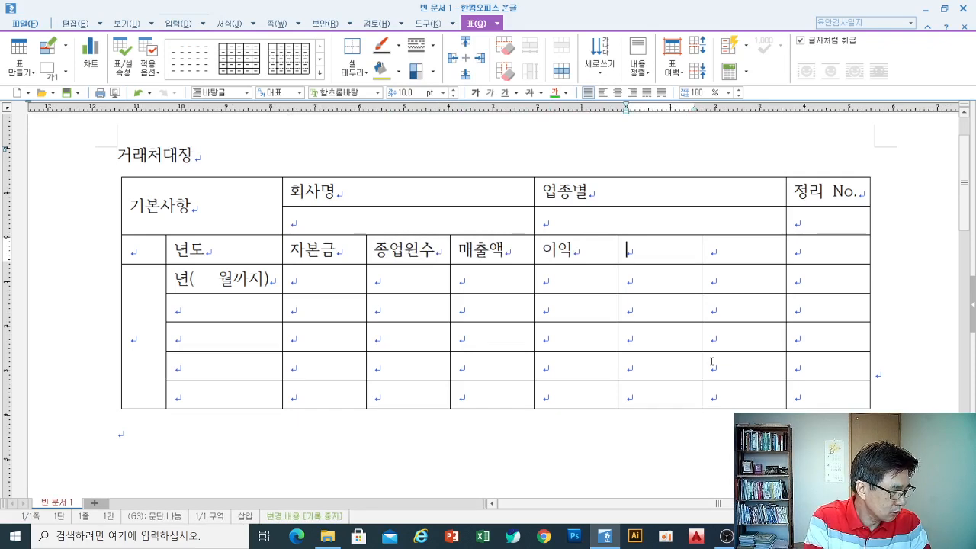
type("관련폰")
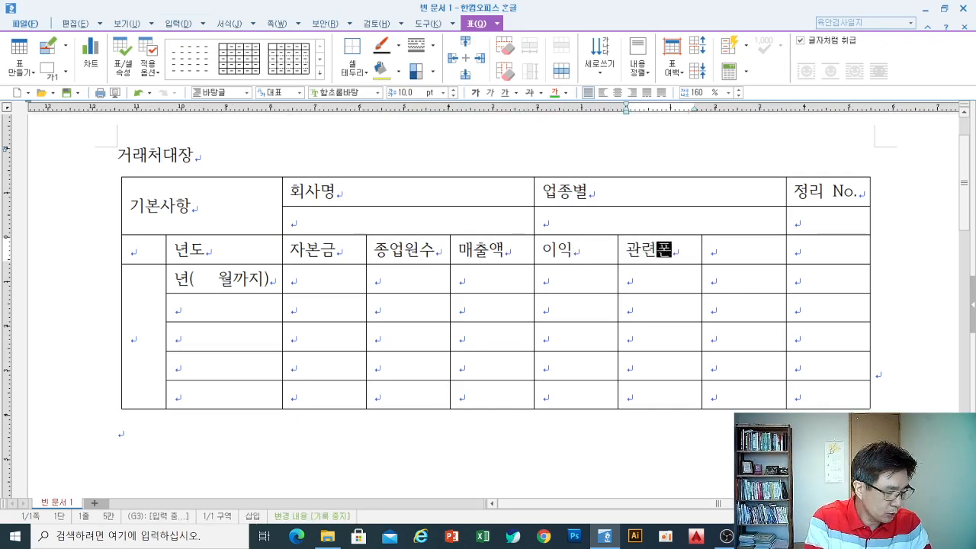
key("BackSpace")
type("폼")
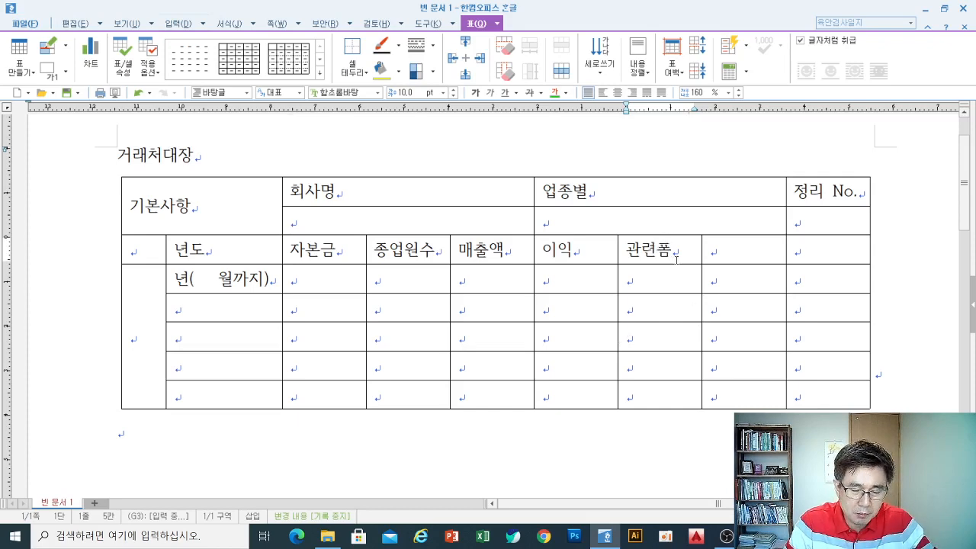
mouse_move(688, 266)
left_mouse_down()
mouse_move(615, 244)
mouse_move(682, 241)
mouse_move(685, 267)
left_mouse_up()
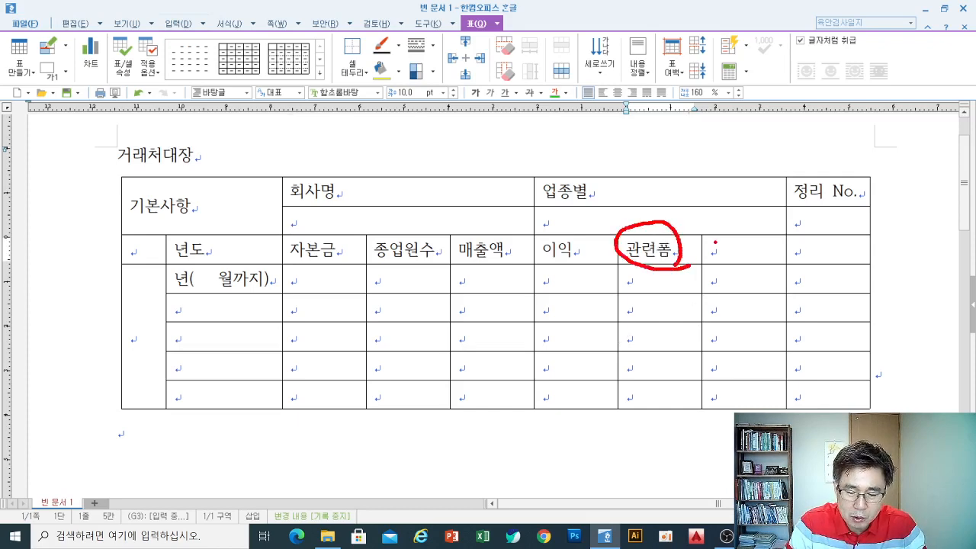
mouse_move(716, 234)
left_mouse_down()
mouse_move(717, 257)
mouse_move(689, 263)
mouse_move(703, 273)
left_mouse_up()
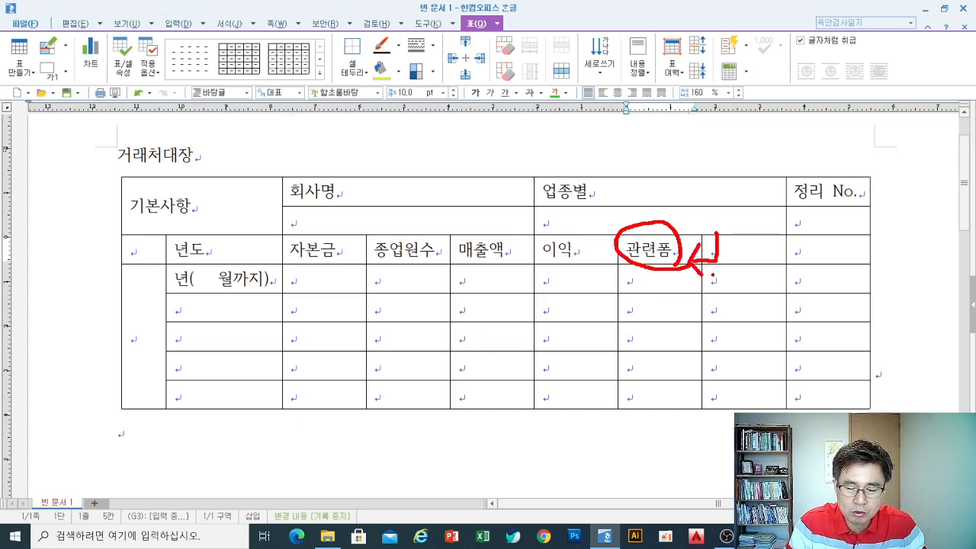
key("Escape")
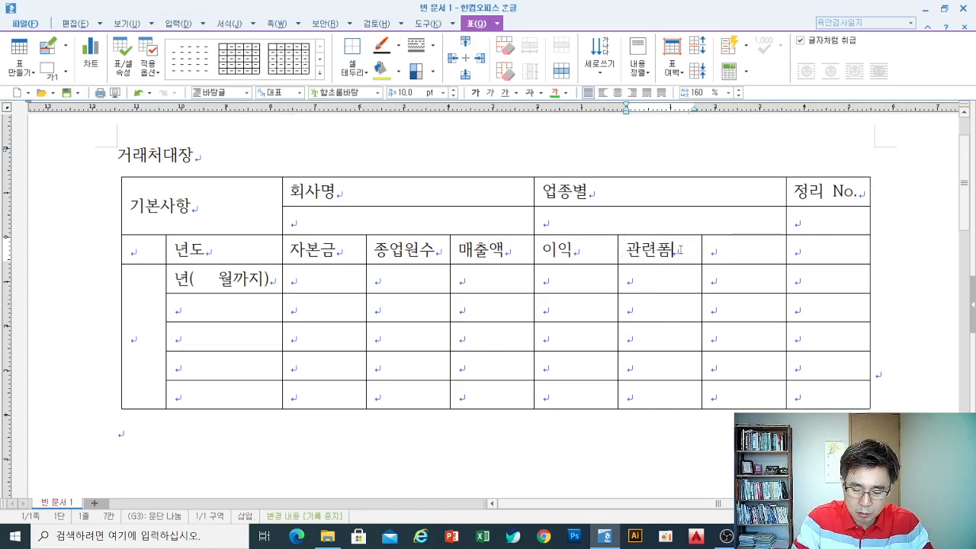
- Complete the third row's headings with 매출 on a second line under 관련폼, 당사분 above 매출 in the next cell, and 당사품종 in the last cell
key("Return")
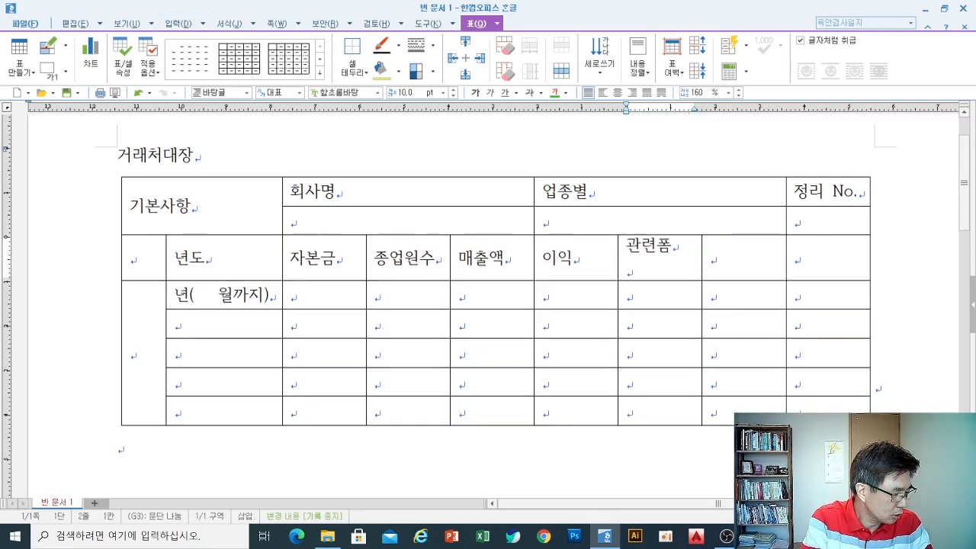
type("매출")
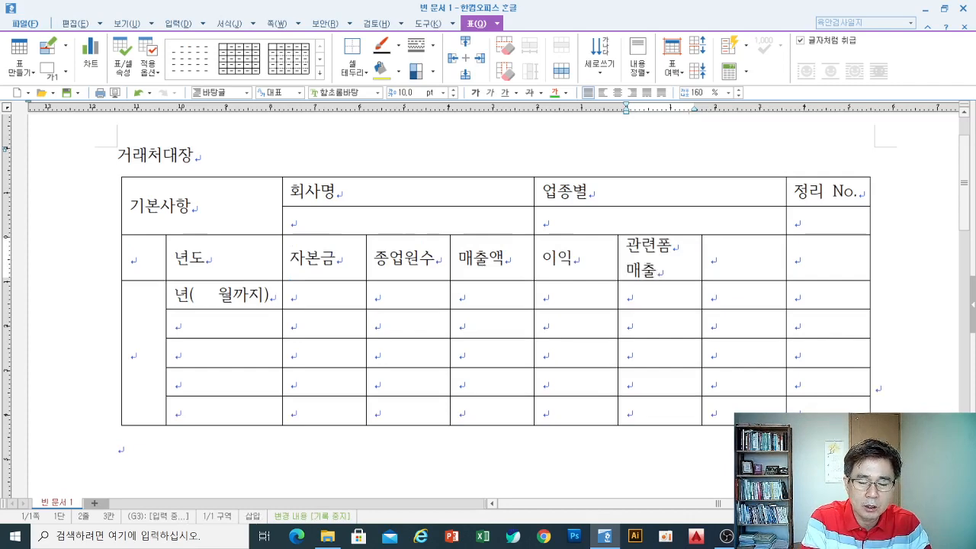
left_click(713, 259)
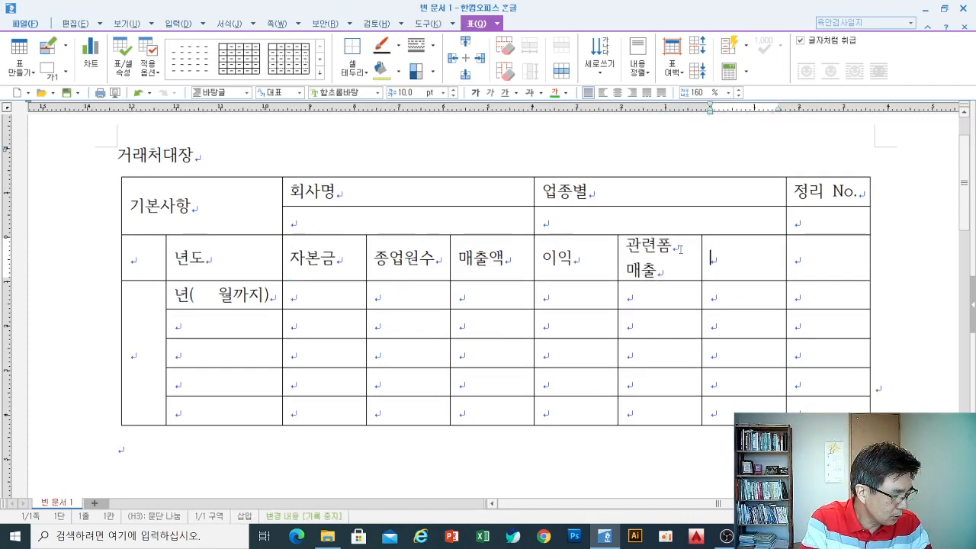
type("당시")
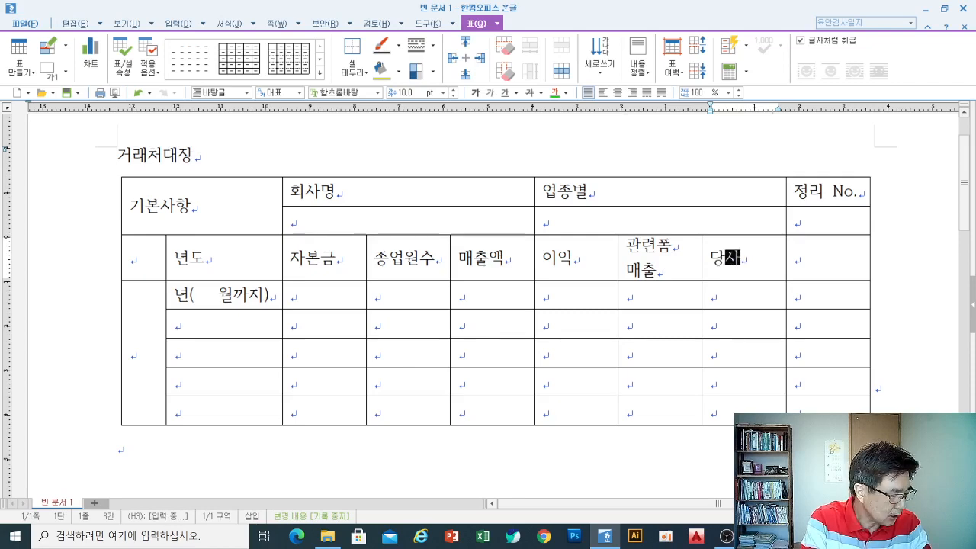
type("분")
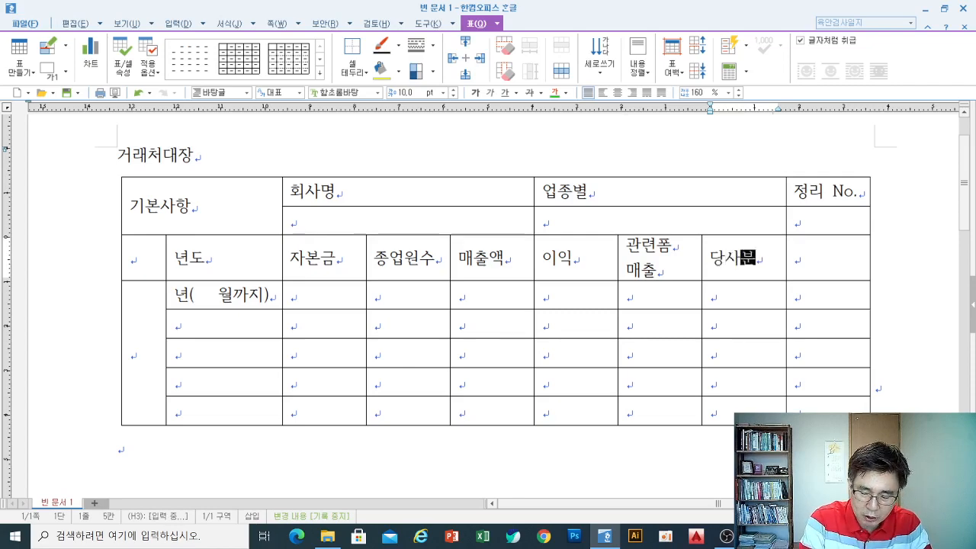
key("Return")
type("매출")
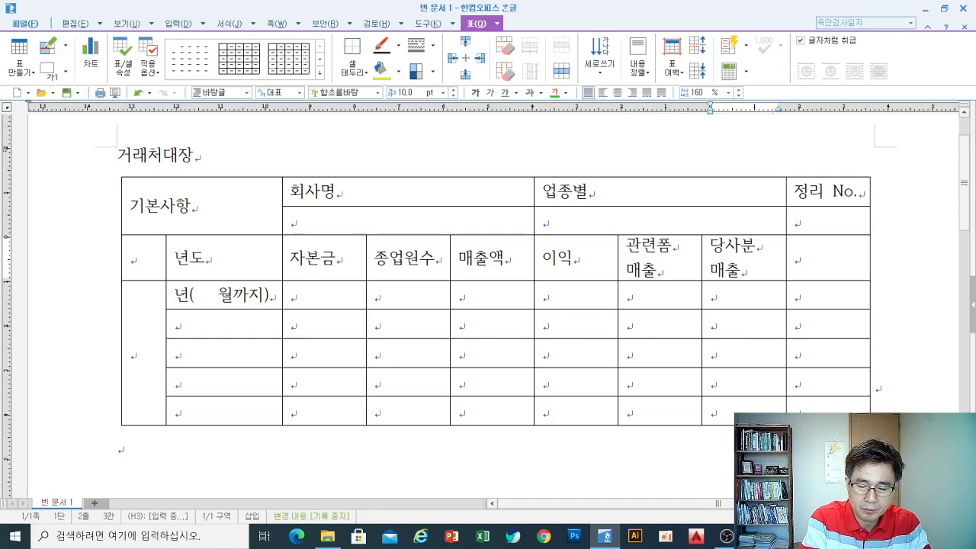
key("Tab")
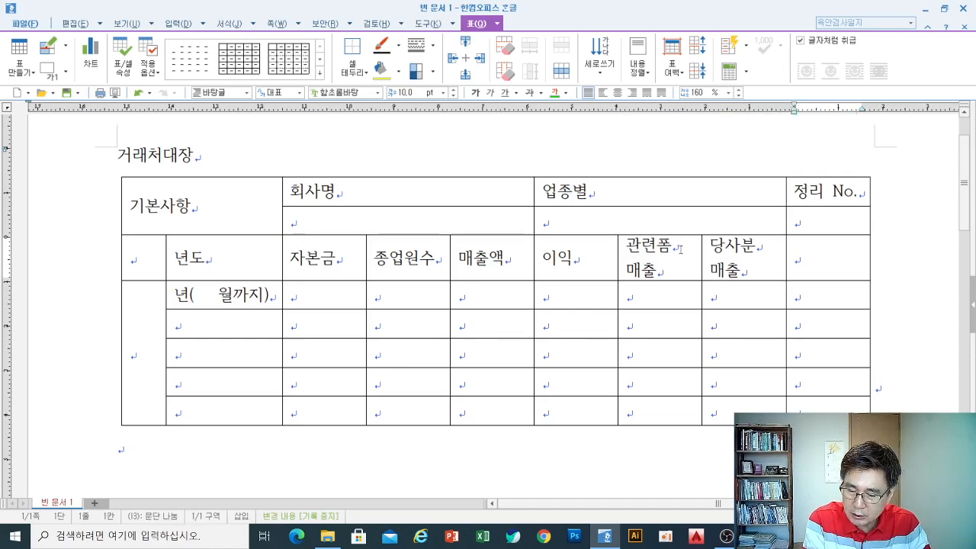
type("당사품종")
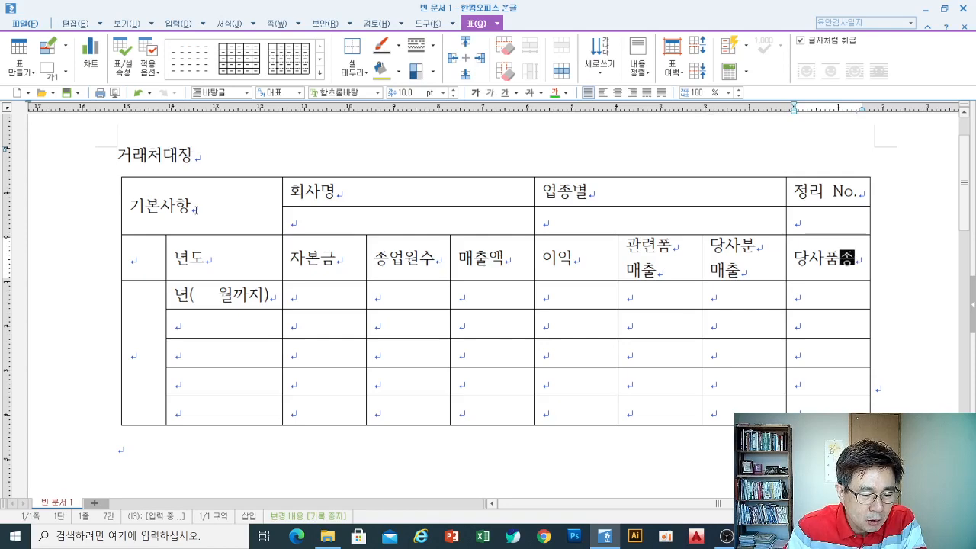
mouse_move(195, 226)
left_mouse_down()
mouse_move(121, 221)
mouse_move(185, 183)
mouse_move(190, 225)
mouse_move(233, 161)
mouse_move(290, 160)
mouse_move(294, 176)
left_mouse_up()
mouse_move(342, 197)
left_mouse_down()
mouse_move(304, 207)
mouse_move(352, 195)
mouse_move(596, 186)
mouse_move(567, 212)
mouse_move(613, 200)
left_mouse_up()
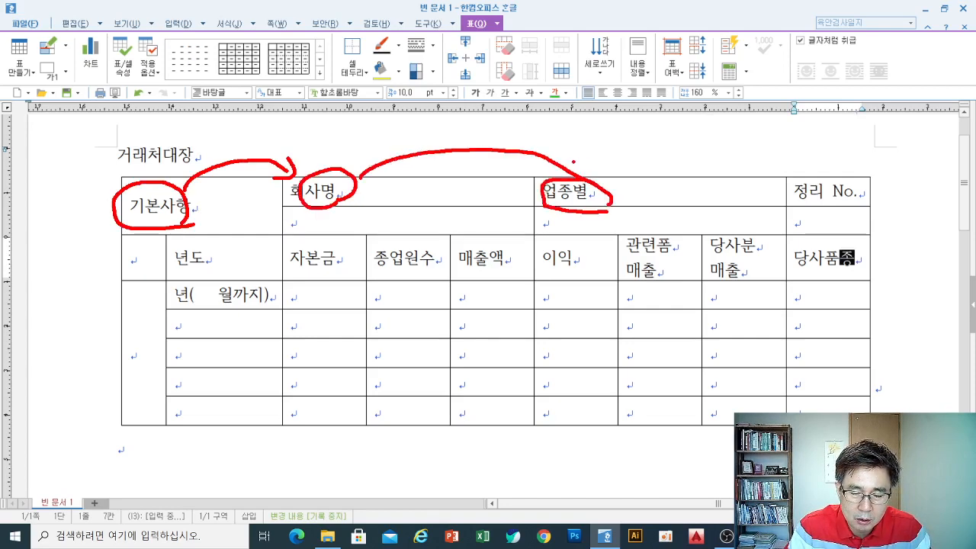
left_click_drag(574, 161, 577, 178)
left_click_drag(577, 178, 543, 174)
mouse_move(610, 185)
left_mouse_down()
mouse_move(786, 173)
mouse_move(765, 183)
left_mouse_up()
mouse_move(837, 213)
left_mouse_down()
mouse_move(793, 175)
mouse_move(850, 213)
left_mouse_up()
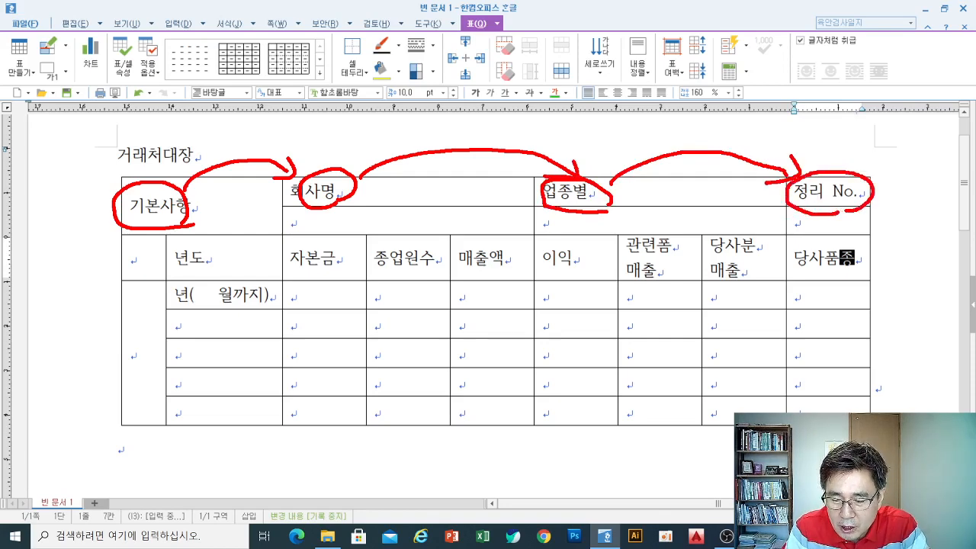
key("Escape")
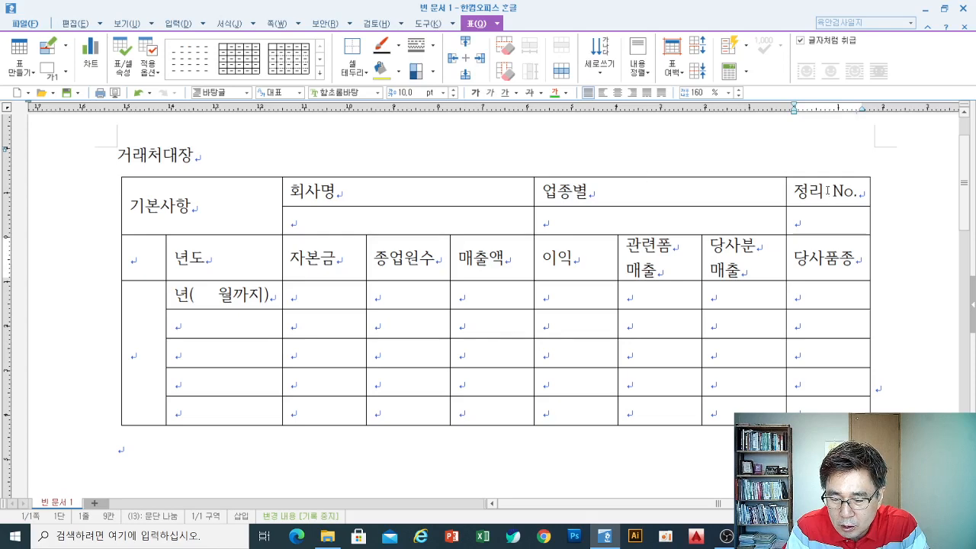
left_click_drag(786, 190, 803, 196)
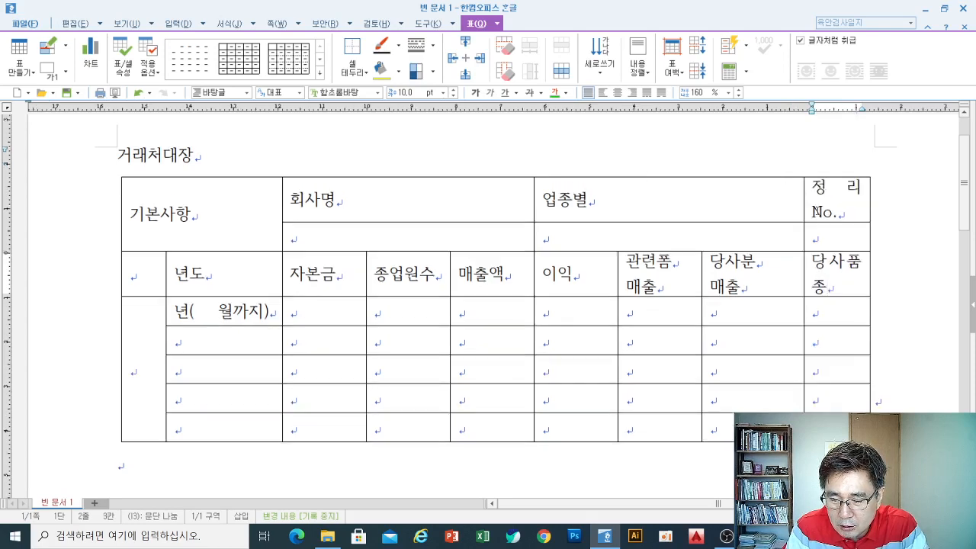
key("ctrl+z")
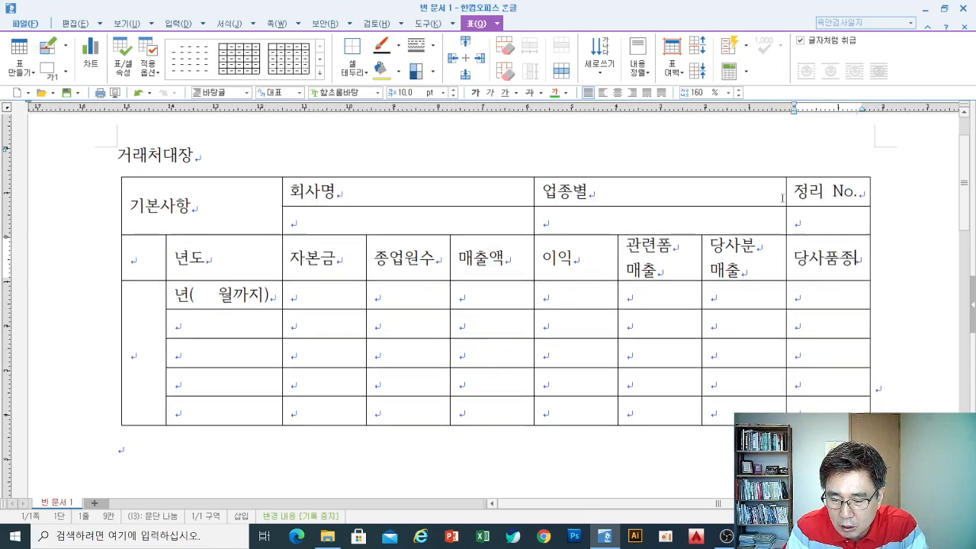
left_click_drag(786, 193, 799, 194)
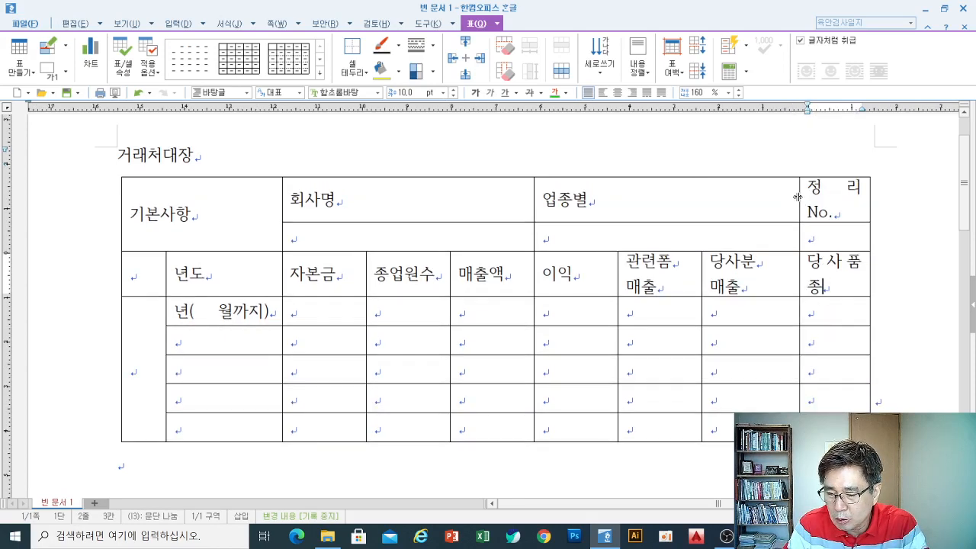
key("ctrl+z")
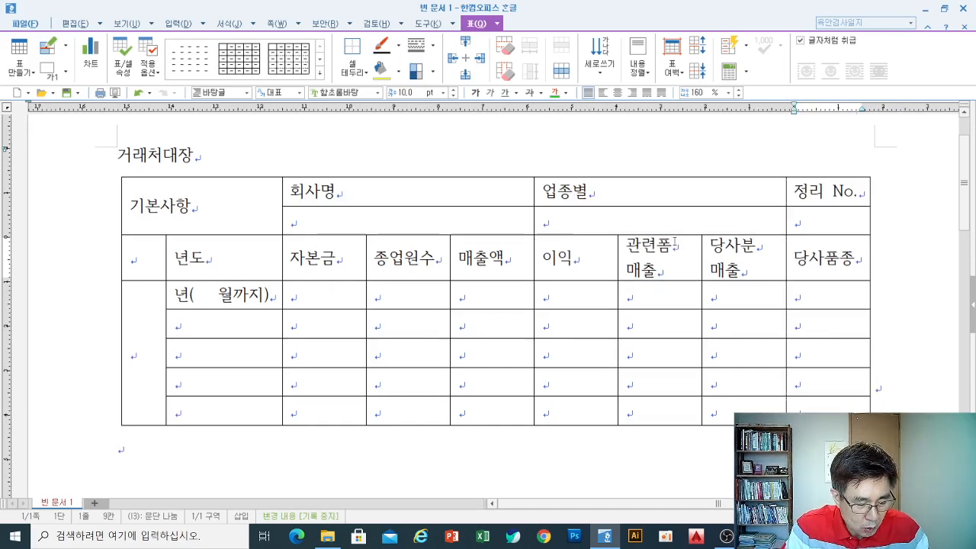
mouse_move(683, 250)
left_mouse_down()
mouse_move(624, 252)
mouse_move(666, 233)
mouse_move(642, 279)
mouse_move(648, 263)
left_mouse_up()
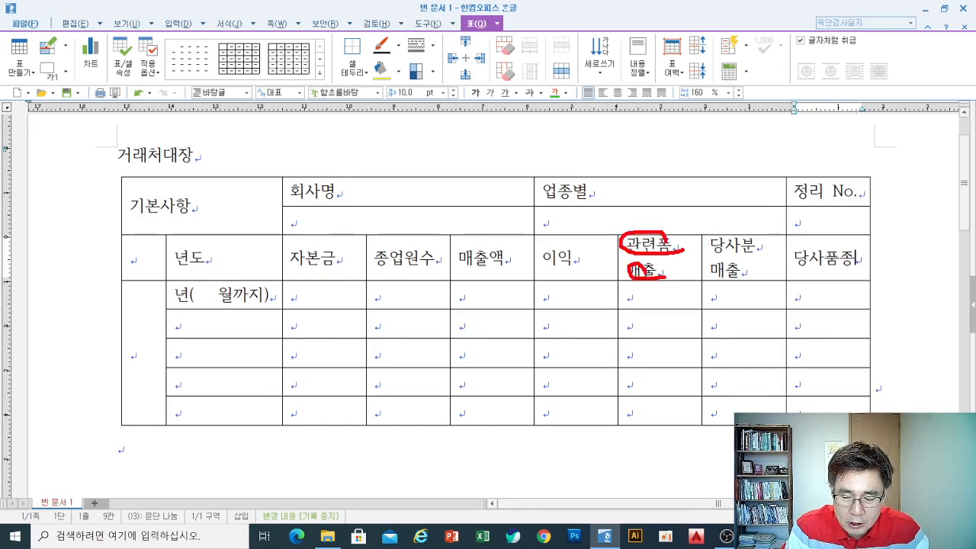
mouse_move(695, 241)
left_mouse_down()
mouse_move(672, 265)
mouse_move(690, 270)
mouse_move(749, 251)
mouse_move(738, 229)
mouse_move(756, 253)
mouse_move(783, 259)
mouse_move(711, 279)
mouse_move(748, 258)
left_mouse_up()
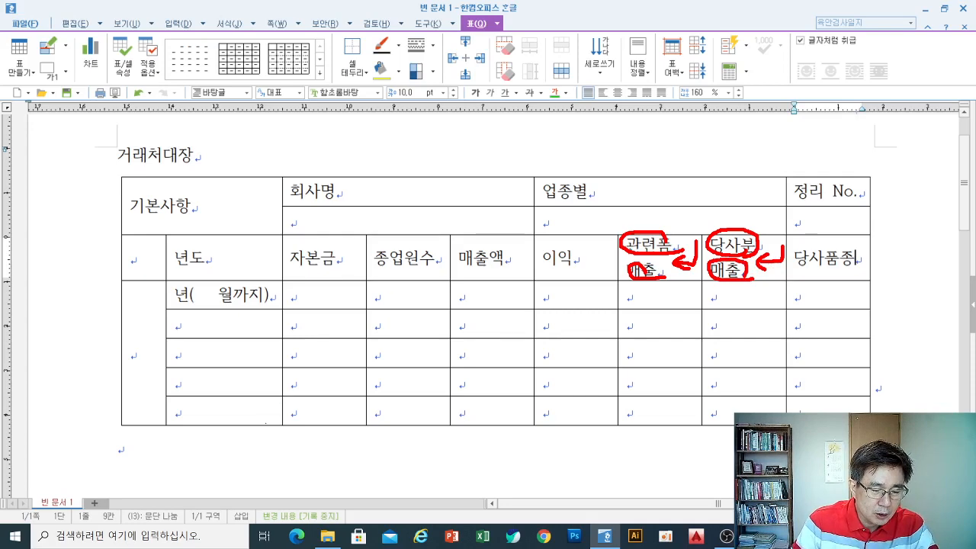
key("Escape")
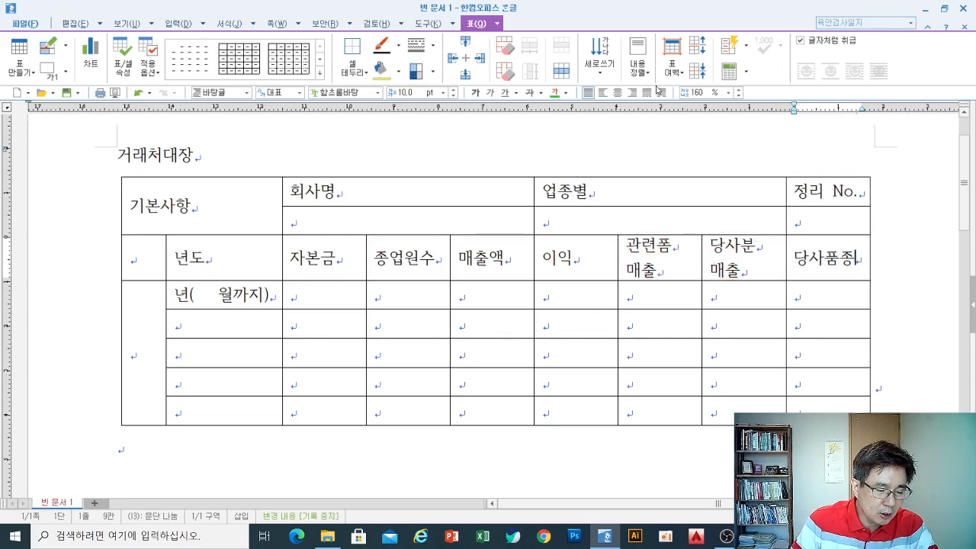
left_click(749, 43)
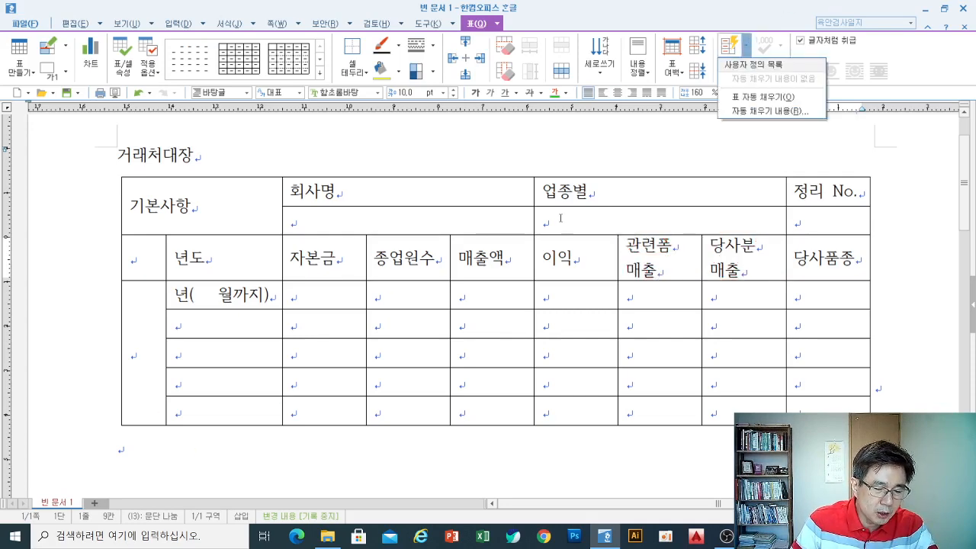
left_click(394, 272)
- Enter 업 and 적 vertically in the tall merged cell beside the 년( 월까지) row, with one blank line between them
left_click(135, 344)
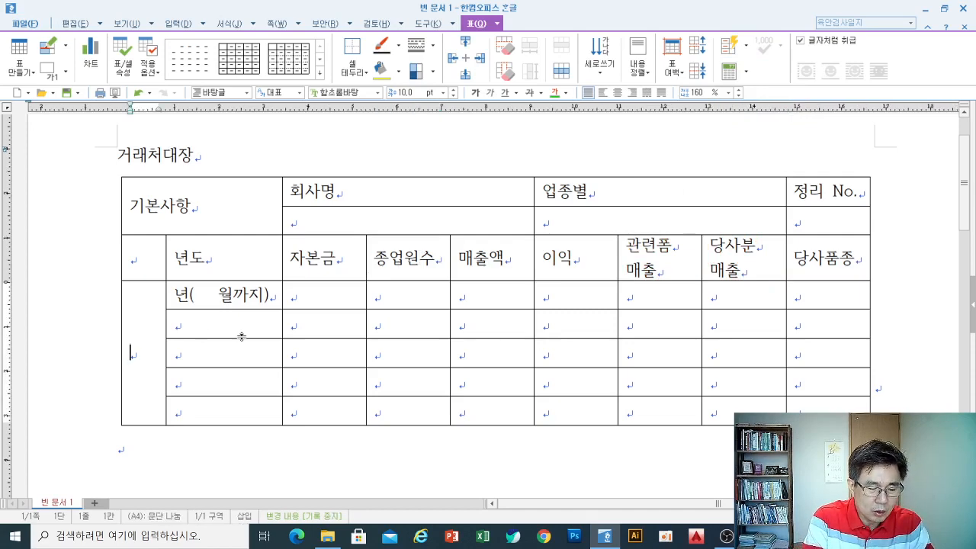
type("업")
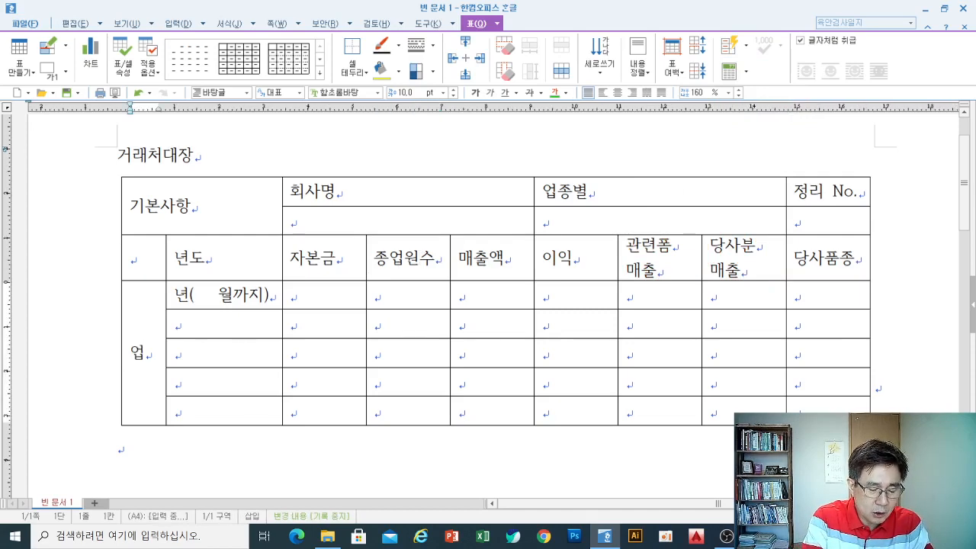
key("Return")
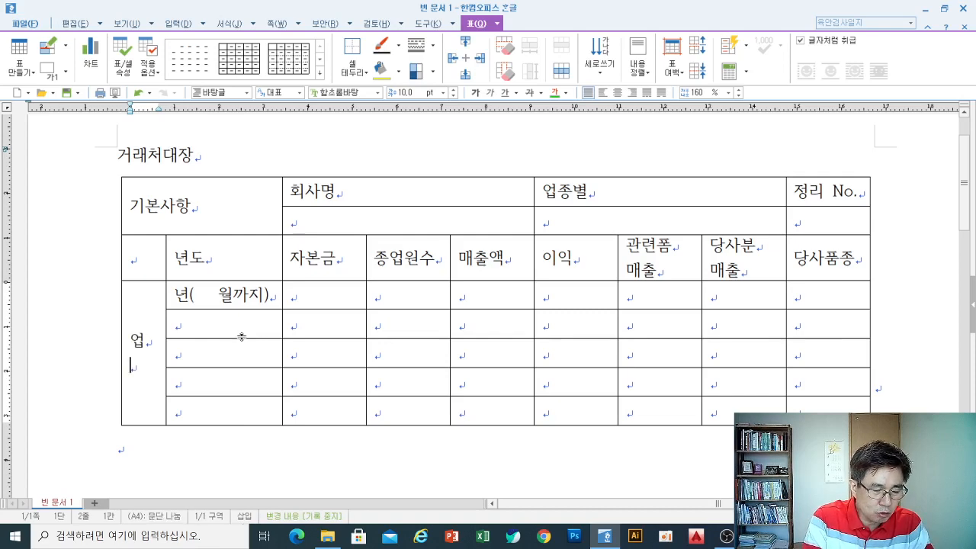
key("Return")
type("직")
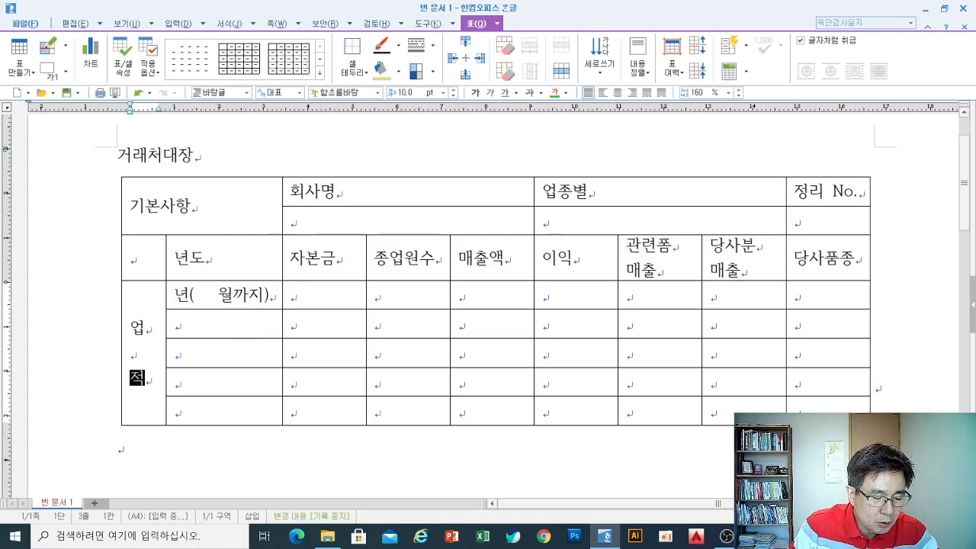
mouse_move(145, 343)
left_mouse_down()
mouse_move(107, 323)
mouse_move(150, 337)
mouse_move(140, 343)
mouse_move(154, 329)
mouse_move(161, 338)
mouse_move(134, 397)
mouse_move(157, 385)
mouse_move(146, 396)
left_mouse_up()
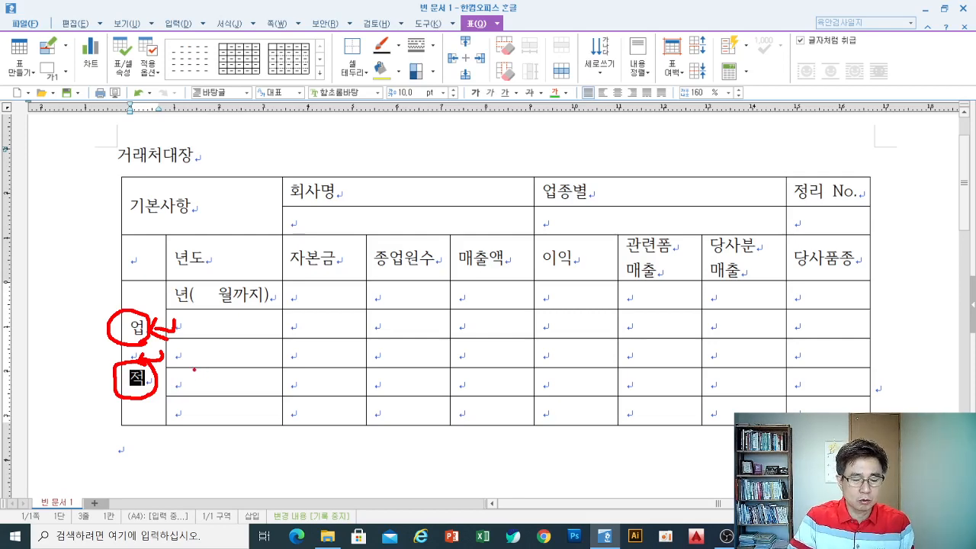
key("Escape")
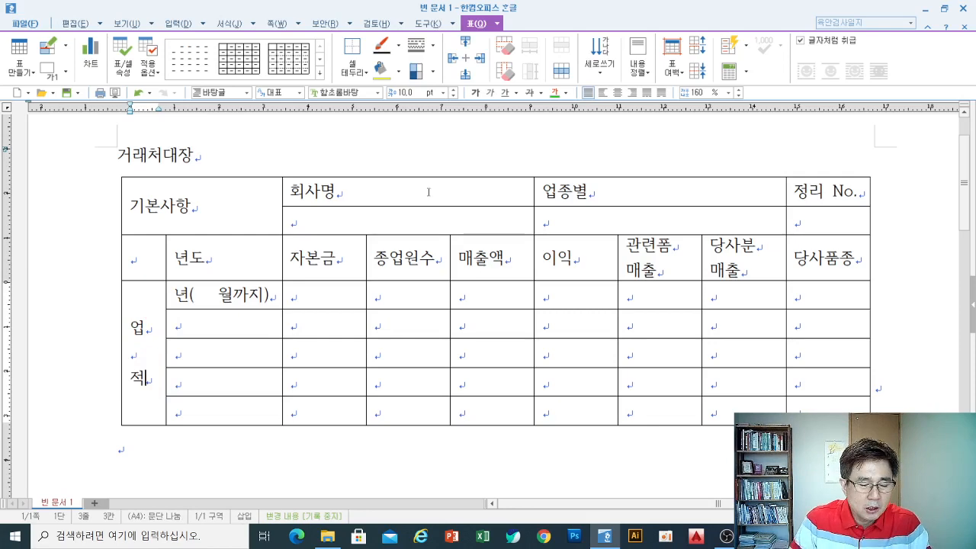
left_click(242, 445)
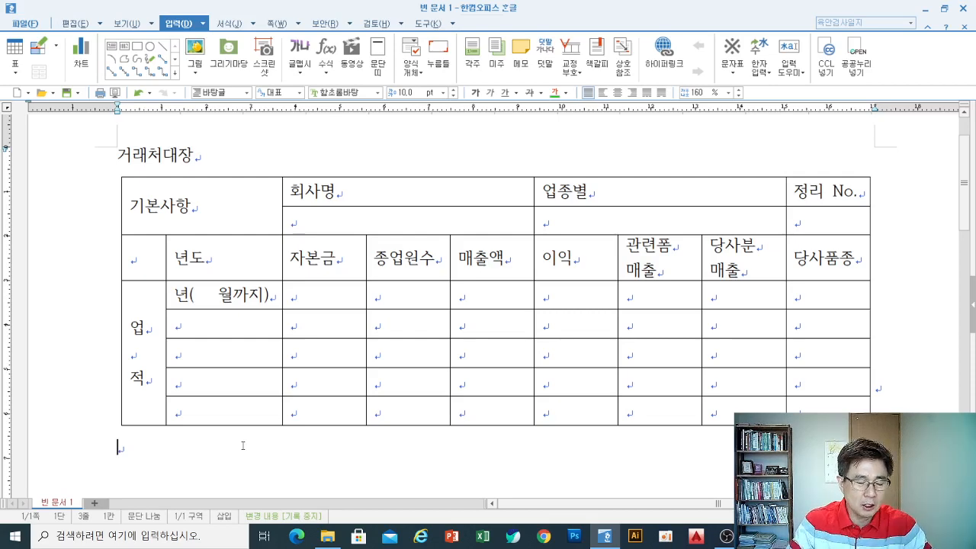
left_click_drag(231, 297, 223, 411)
left_click_drag(230, 296, 219, 408)
left_click(221, 409)
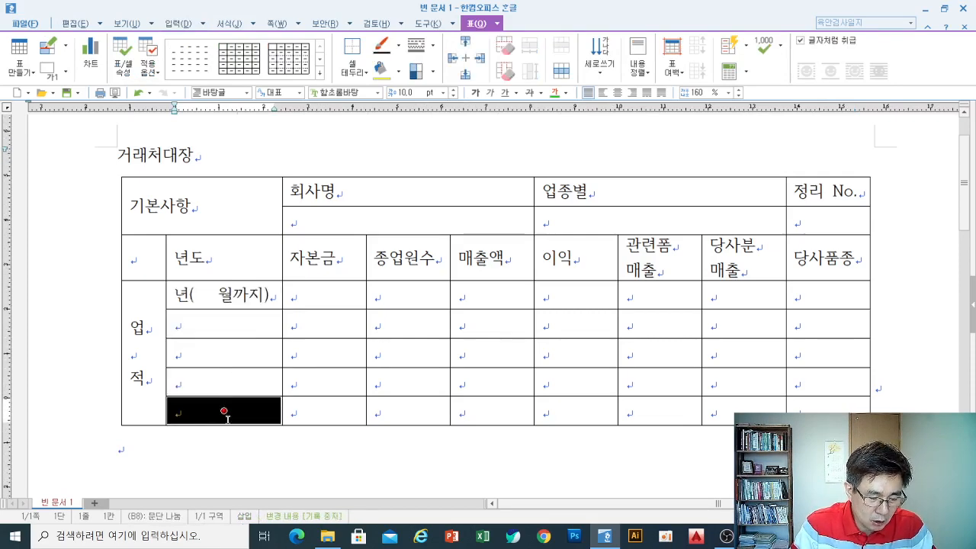
left_click(228, 415)
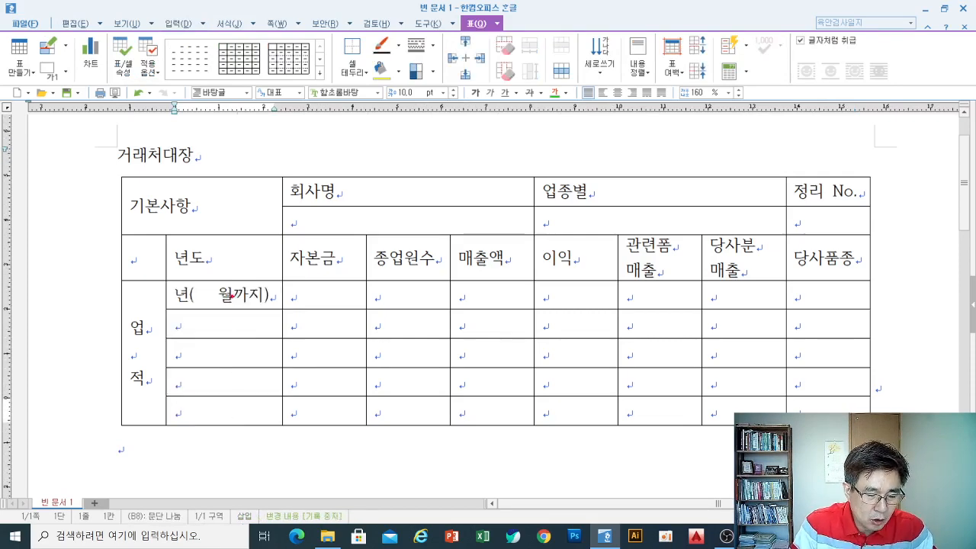
mouse_move(231, 296)
left_mouse_down()
mouse_move(231, 413)
mouse_move(254, 392)
left_mouse_up()
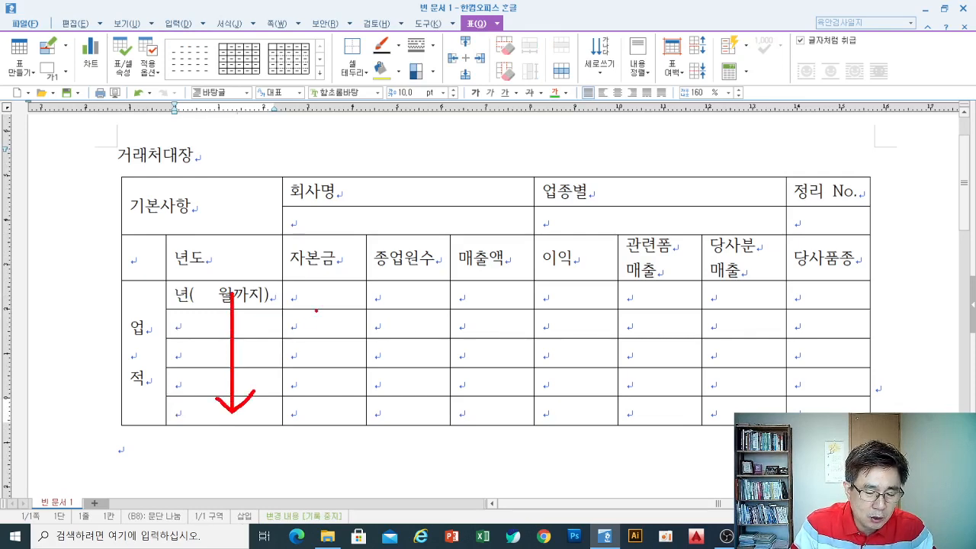
left_click_drag(316, 310, 306, 367)
mouse_move(317, 308)
left_mouse_down()
mouse_move(331, 367)
mouse_move(328, 340)
left_mouse_up()
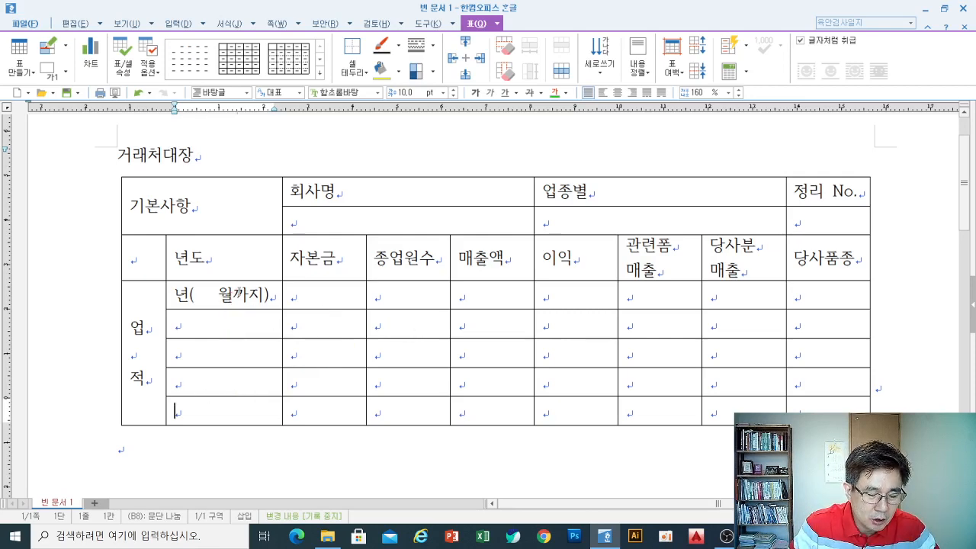
- Auto-fill the 년( 월까지) text down into the four empty cells below it
left_click_drag(233, 294, 228, 408)
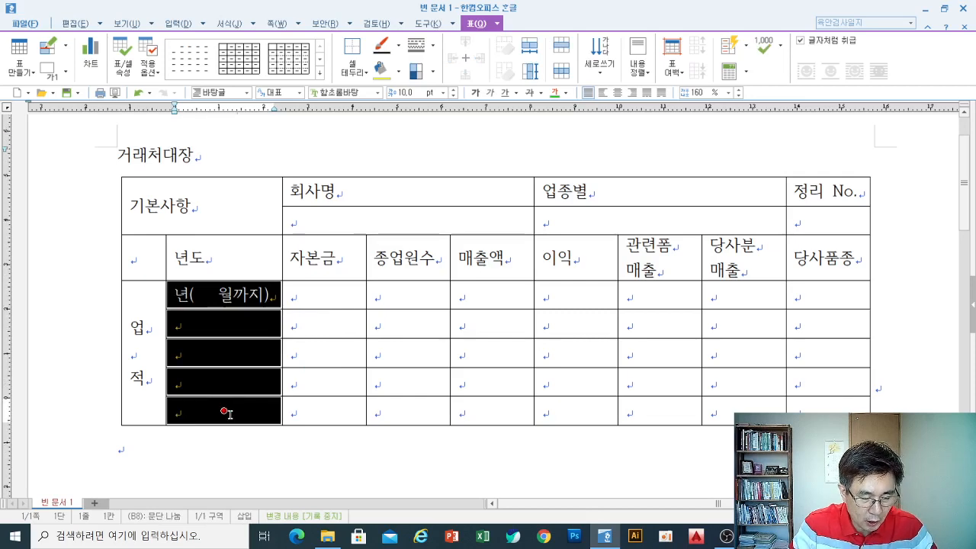
key("a")
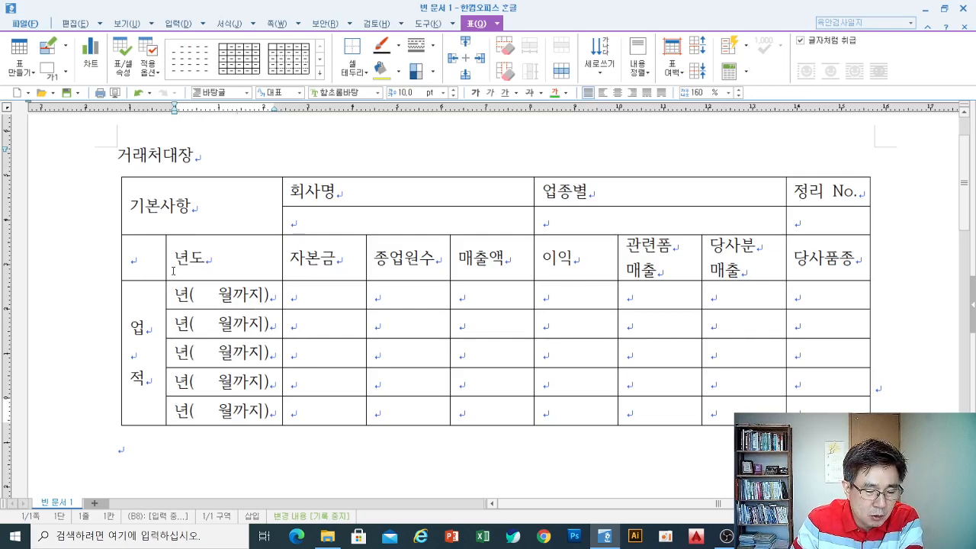
- Centre-align the text in all cells from the 년도 heading row down to the table's last row
left_click(145, 252)
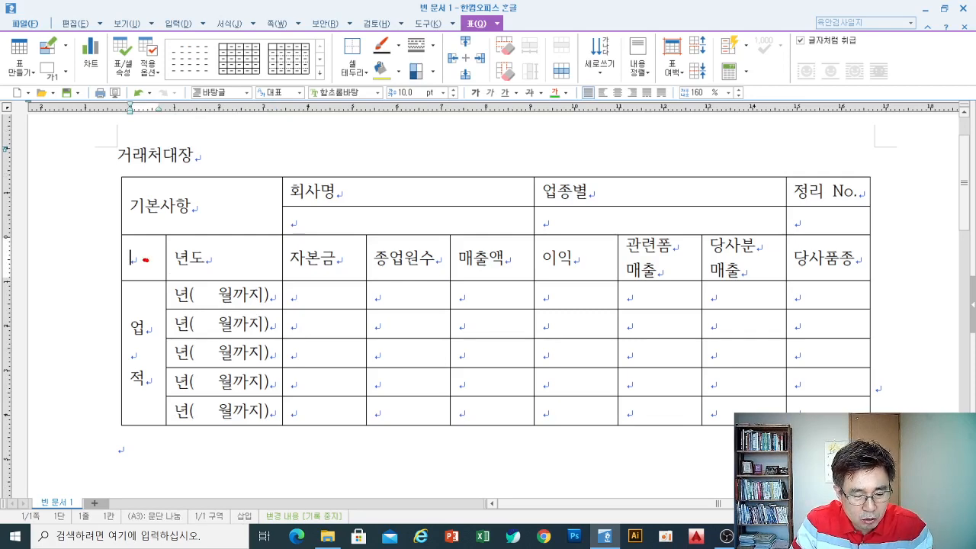
mouse_move(146, 260)
left_mouse_down()
mouse_move(814, 251)
mouse_move(819, 412)
mouse_move(833, 391)
left_mouse_up()
left_click_drag(798, 245, 802, 273)
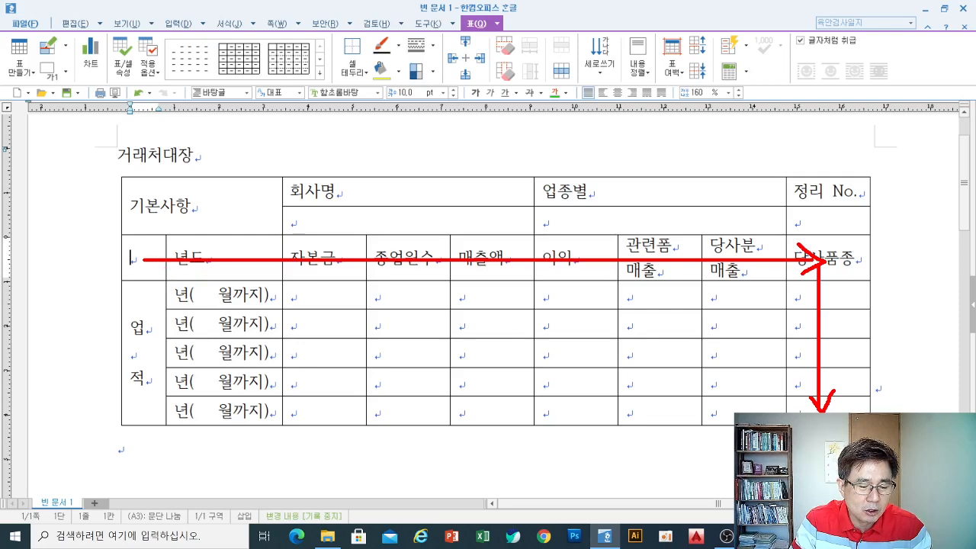
key("Escape")
mouse_move(145, 255)
left_mouse_down()
mouse_move(826, 294)
mouse_move(828, 411)
left_mouse_up()
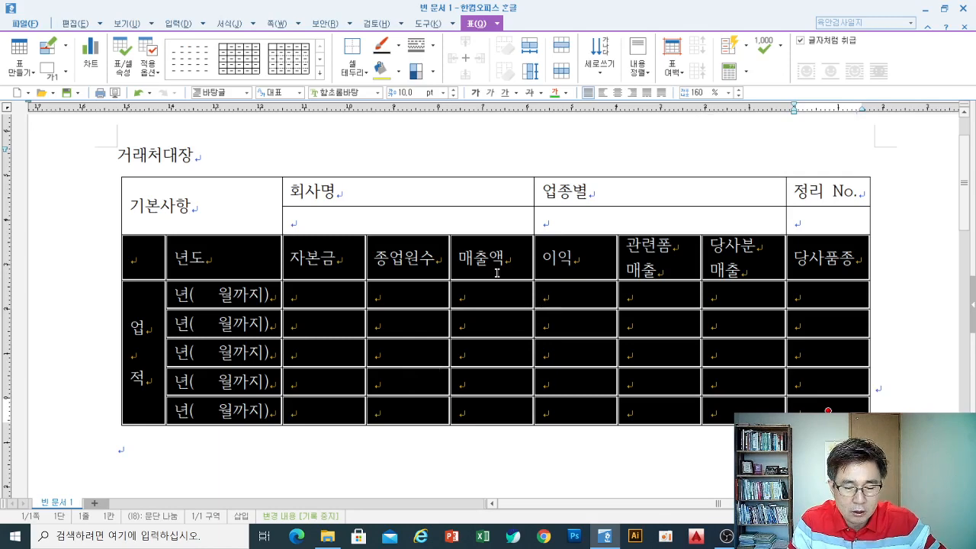
left_click(485, 249)
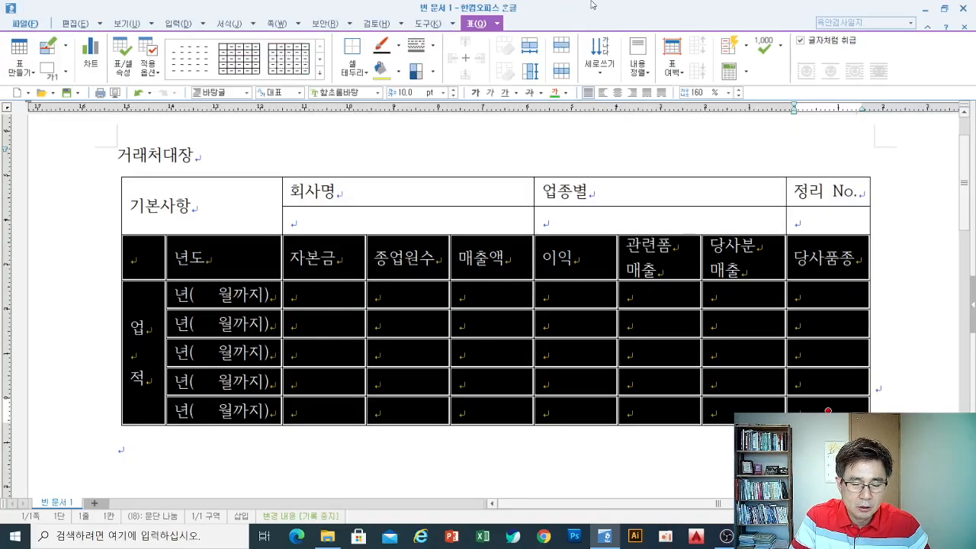
left_click(618, 92)
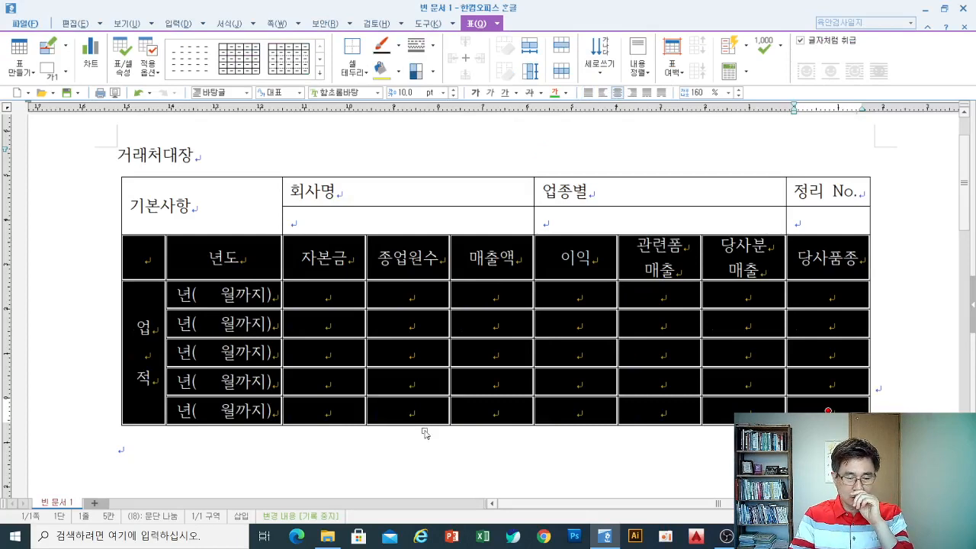
left_click(324, 455)
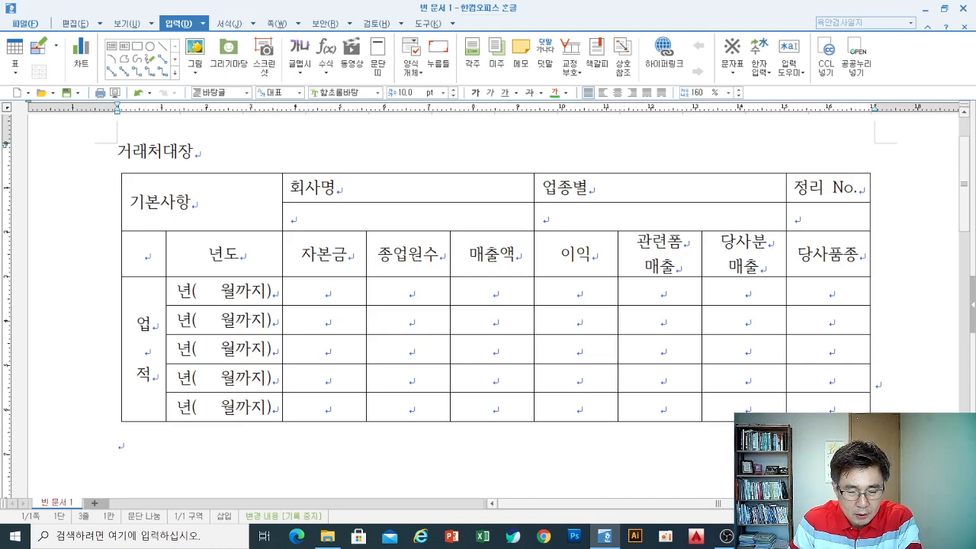
left_click(726, 536)
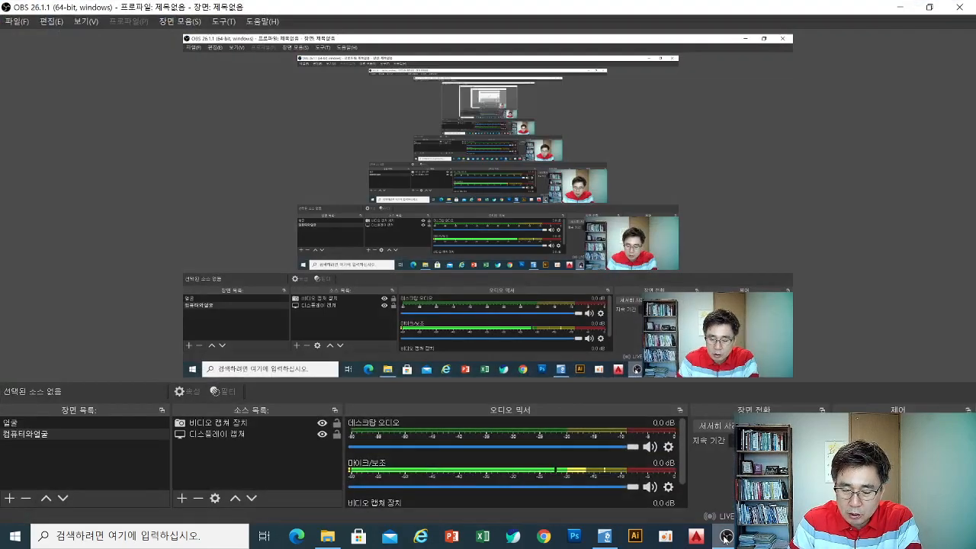
left_click(725, 536)
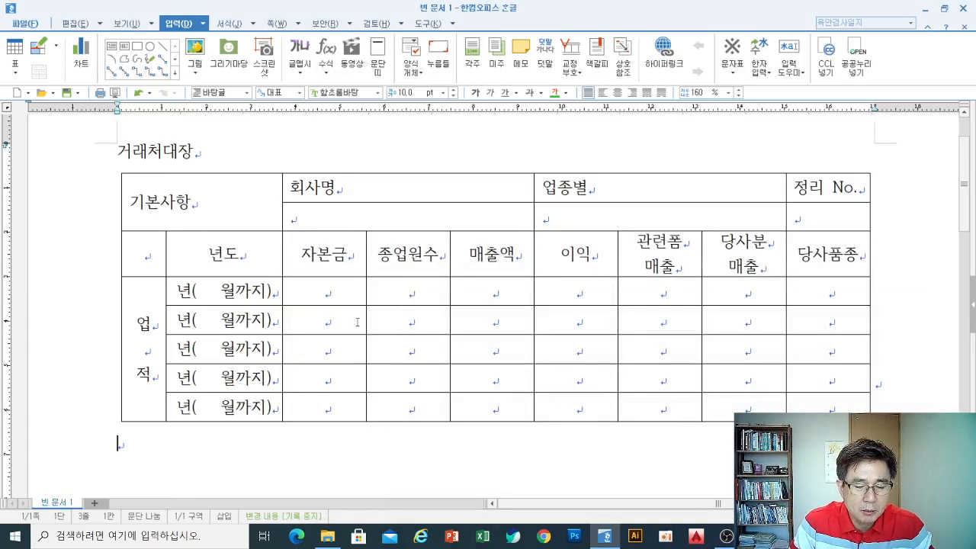
- Select all cells of the table's first two rows, from 기본사항 to the empty cell below 정리 No
left_click(174, 197)
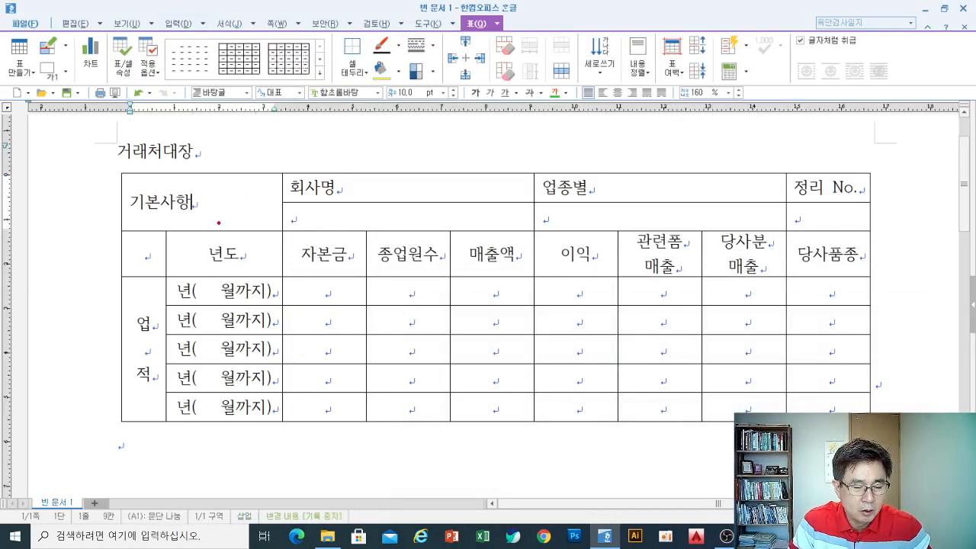
left_click_drag(191, 202, 839, 200)
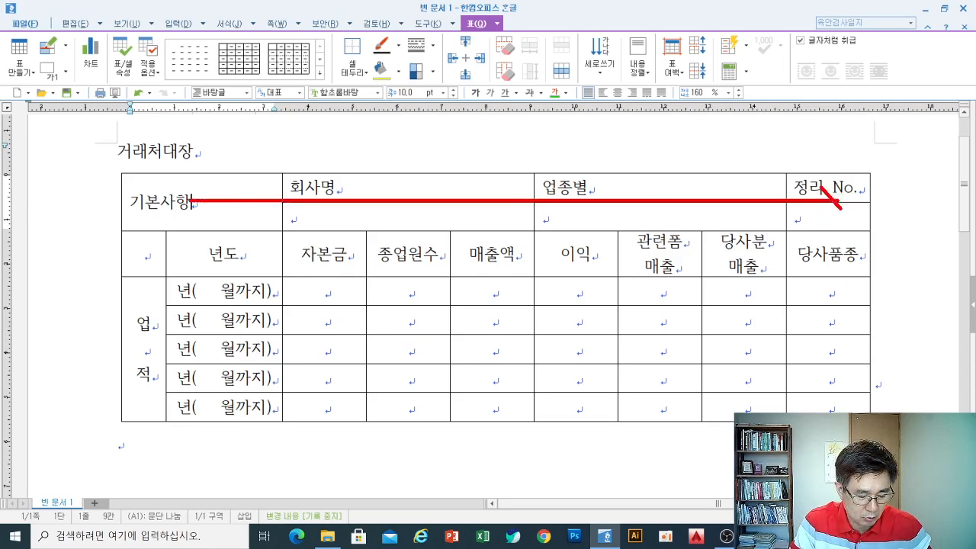
left_click_drag(825, 186, 816, 221)
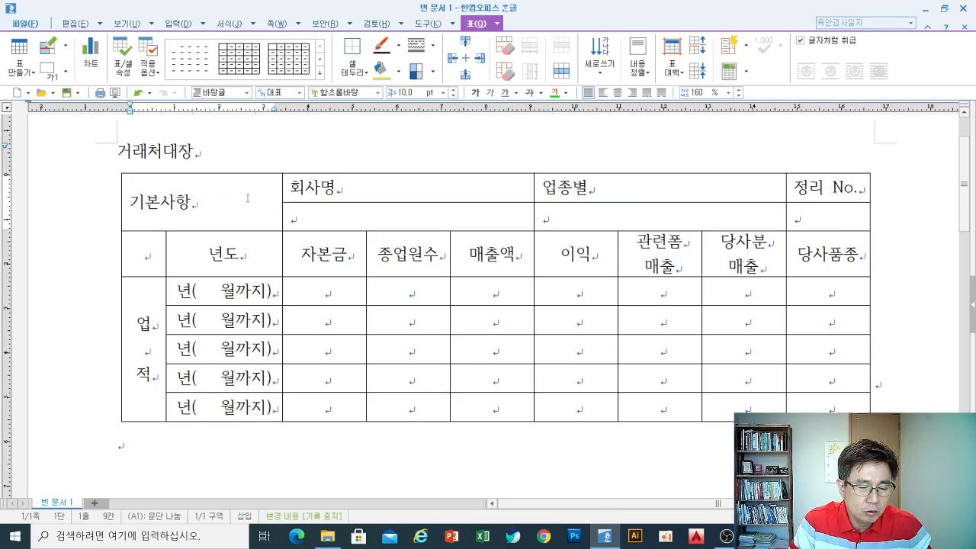
mouse_move(192, 201)
left_mouse_down()
mouse_move(719, 195)
mouse_move(815, 206)
left_mouse_up()
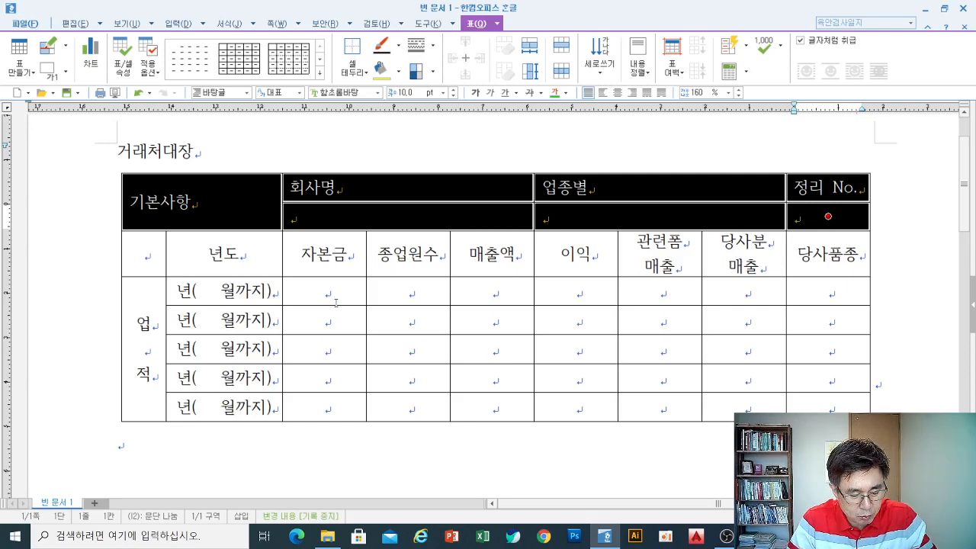
left_click_drag(346, 293, 324, 353)
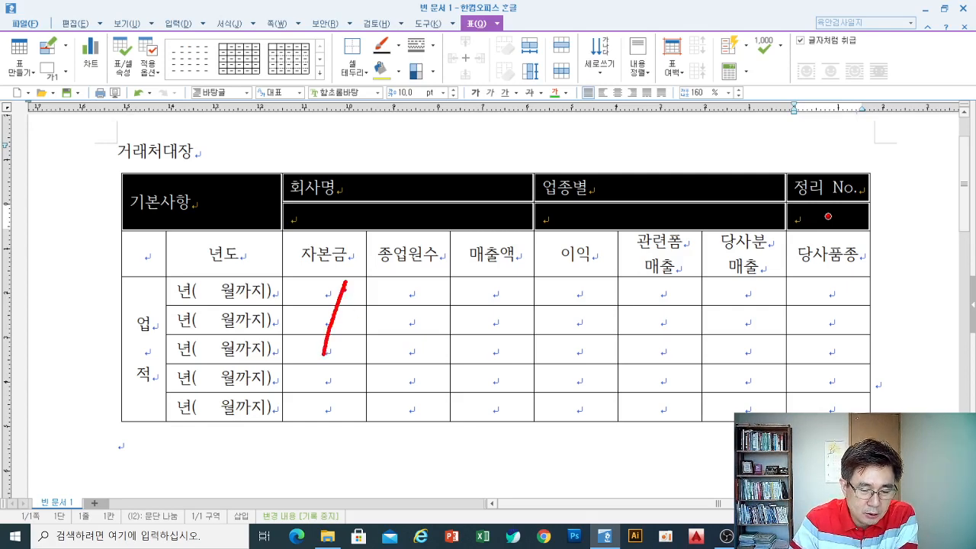
left_click_drag(348, 279, 373, 353)
left_click_drag(329, 322, 376, 322)
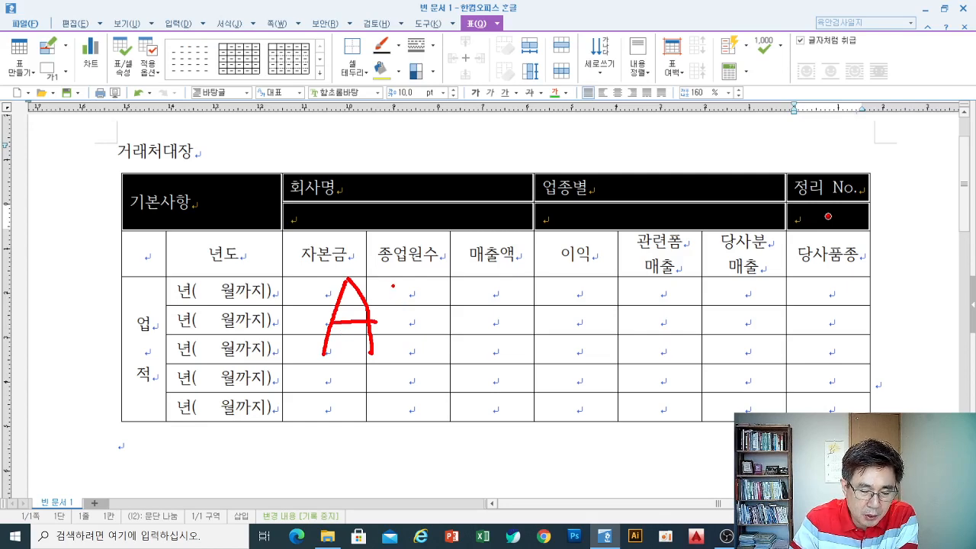
left_click_drag(395, 276, 394, 355)
left_click_drag(426, 277, 426, 358)
left_click_drag(411, 309, 538, 312)
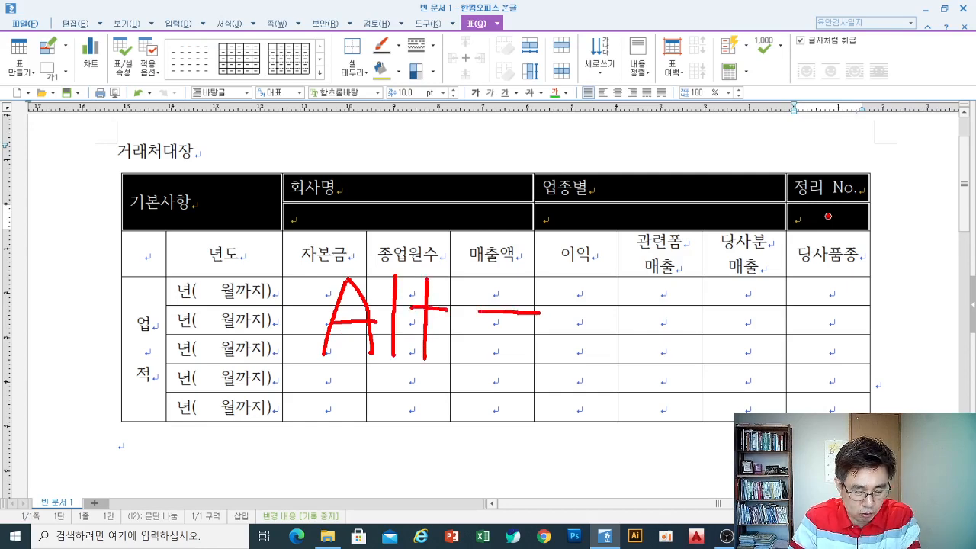
key("ctrl+z")
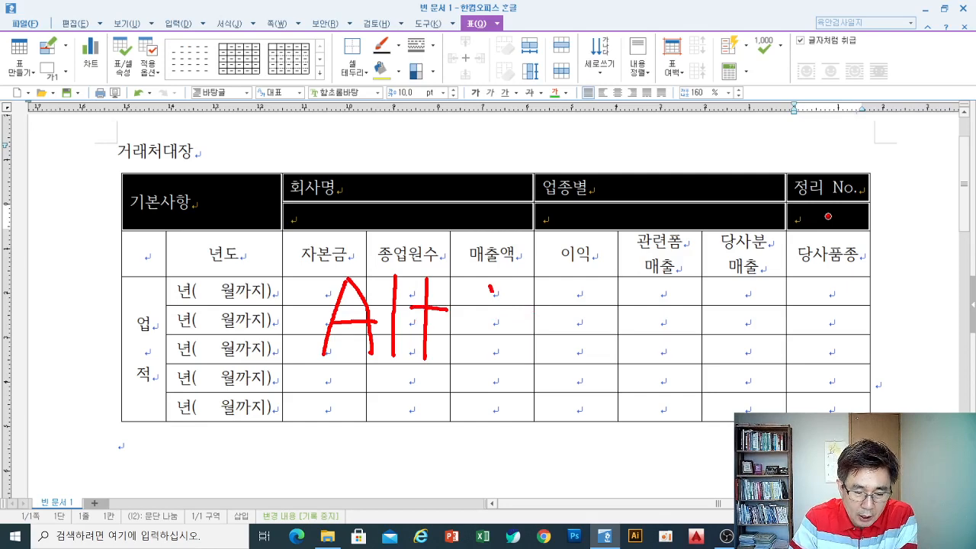
mouse_move(490, 288)
left_mouse_down()
mouse_move(537, 313)
mouse_move(517, 352)
left_mouse_up()
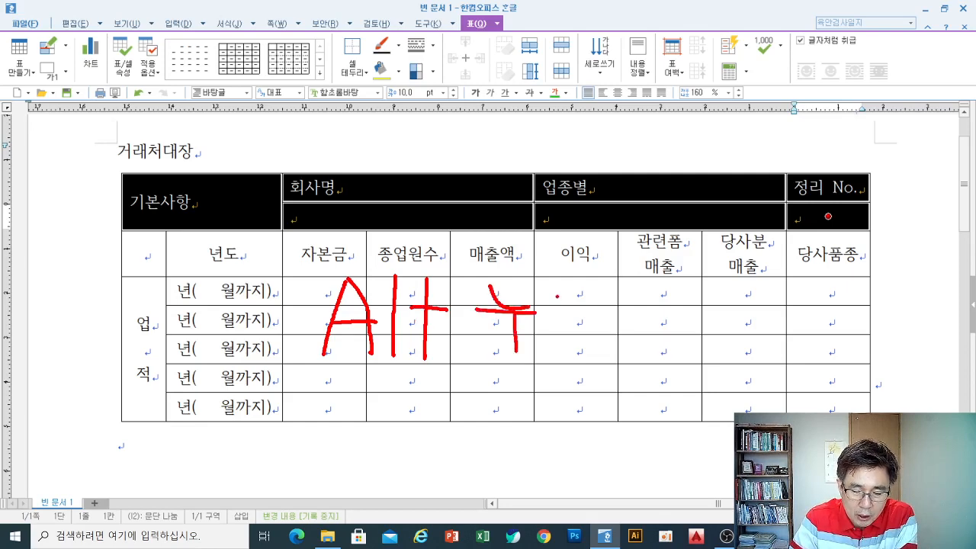
mouse_move(552, 290)
left_mouse_down()
mouse_move(570, 303)
mouse_move(554, 306)
mouse_move(584, 335)
left_mouse_up()
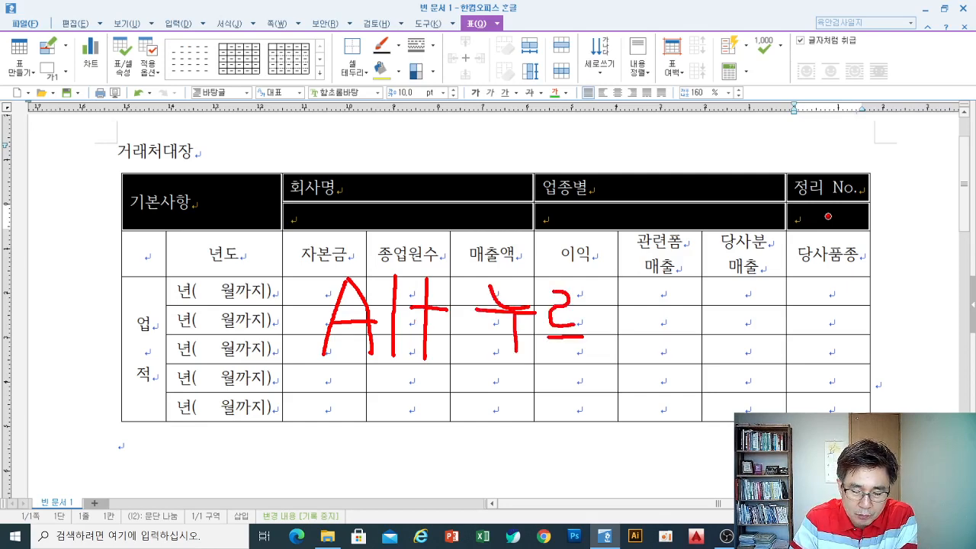
mouse_move(598, 289)
left_mouse_down()
mouse_move(624, 340)
mouse_move(604, 342)
mouse_move(645, 344)
left_mouse_up()
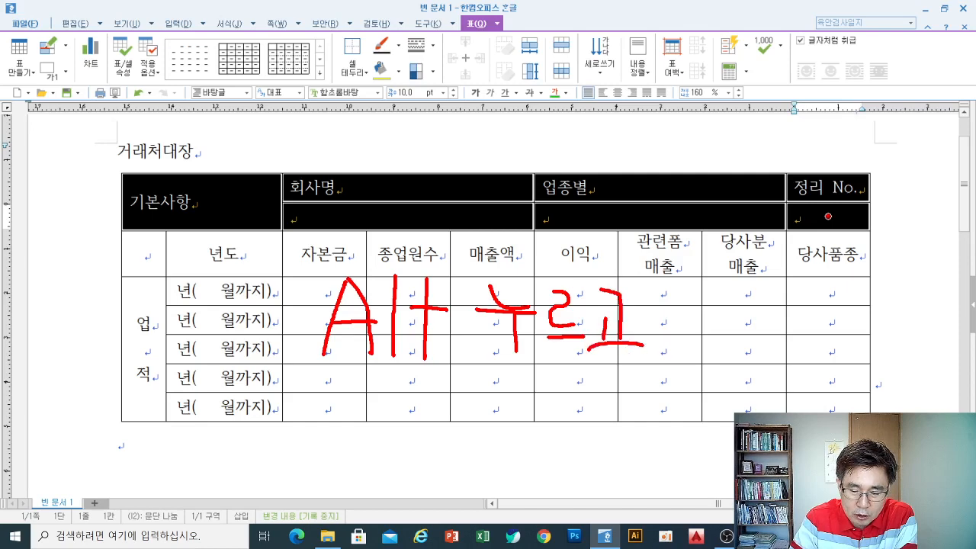
mouse_move(709, 290)
left_mouse_down()
mouse_move(772, 291)
mouse_move(740, 355)
left_mouse_up()
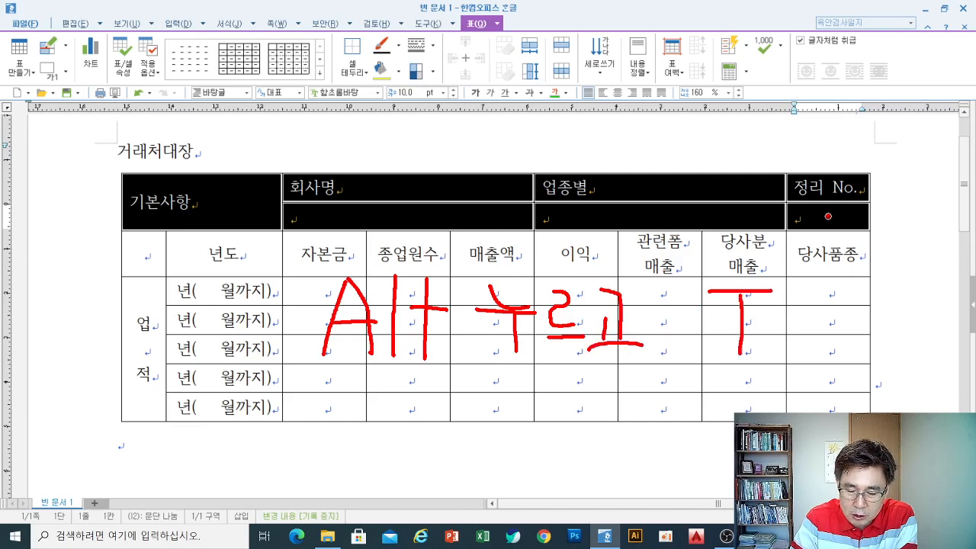
mouse_move(449, 381)
left_mouse_down()
mouse_move(352, 379)
mouse_move(339, 266)
mouse_move(469, 362)
mouse_move(450, 379)
left_mouse_up()
left_click(748, 369)
mouse_move(770, 375)
left_mouse_down()
mouse_move(741, 376)
mouse_move(706, 274)
mouse_move(766, 365)
left_mouse_up()
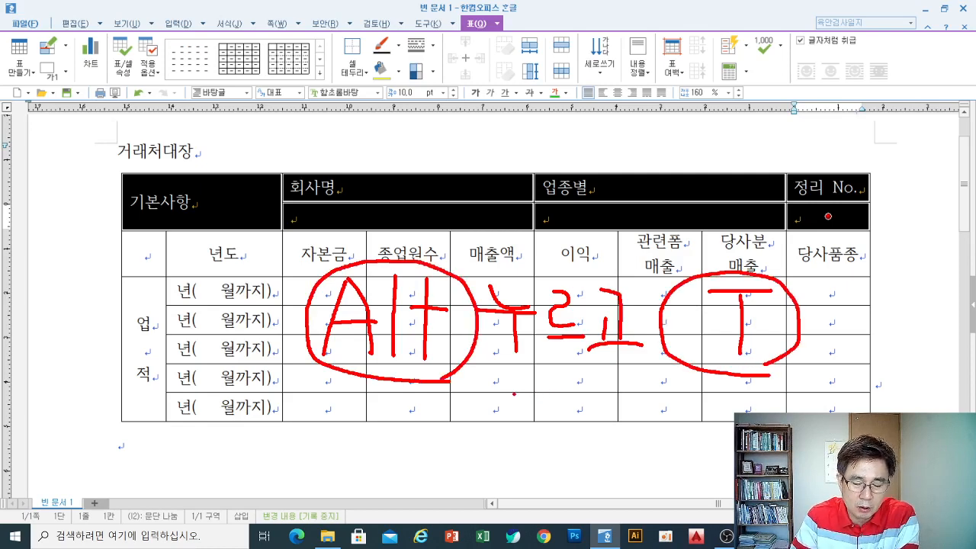
mouse_move(477, 376)
left_mouse_down()
mouse_move(476, 402)
mouse_move(497, 375)
mouse_move(501, 398)
left_mouse_up()
mouse_move(478, 398)
left_mouse_down()
mouse_move(517, 408)
mouse_move(501, 424)
mouse_move(525, 442)
left_mouse_up()
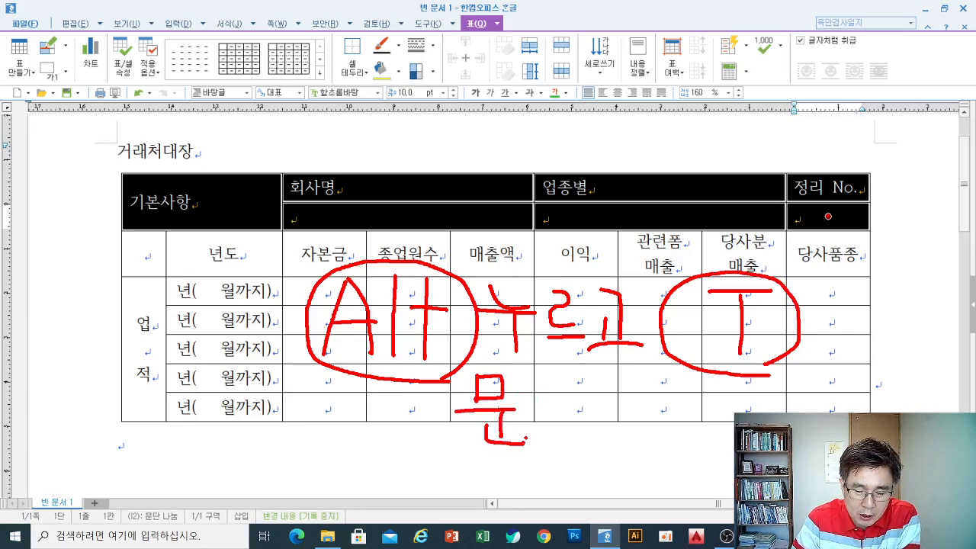
mouse_move(533, 379)
left_mouse_down()
mouse_move(559, 379)
mouse_move(565, 412)
mouse_move(596, 396)
mouse_move(584, 440)
left_mouse_up()
mouse_move(606, 370)
left_mouse_down()
mouse_move(606, 400)
mouse_move(628, 377)
mouse_move(622, 428)
left_mouse_up()
left_click_drag(606, 428, 651, 429)
mouse_move(664, 385)
left_mouse_down()
mouse_move(691, 385)
mouse_move(694, 413)
mouse_move(719, 388)
left_mouse_up()
mouse_move(697, 398)
left_mouse_down()
mouse_move(724, 400)
mouse_move(683, 412)
left_mouse_up()
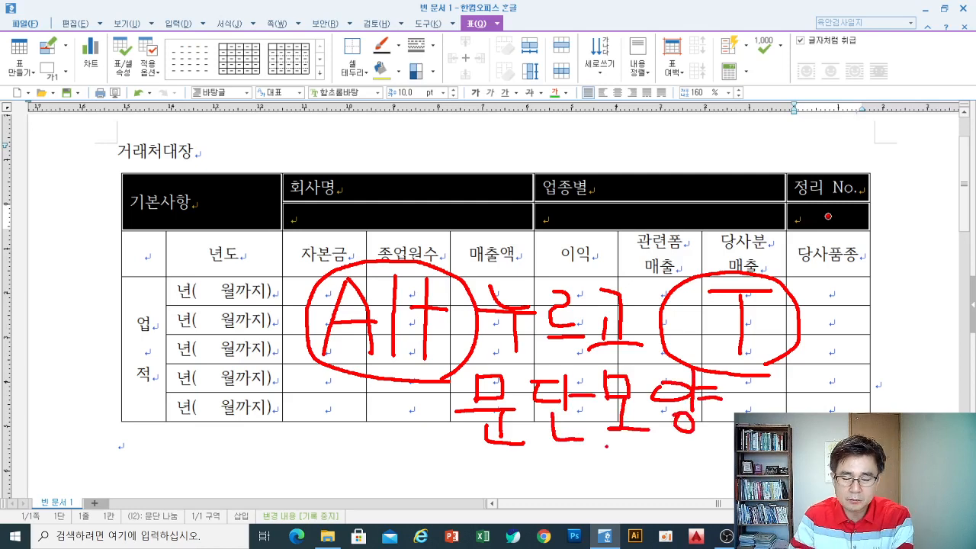
key("Escape")
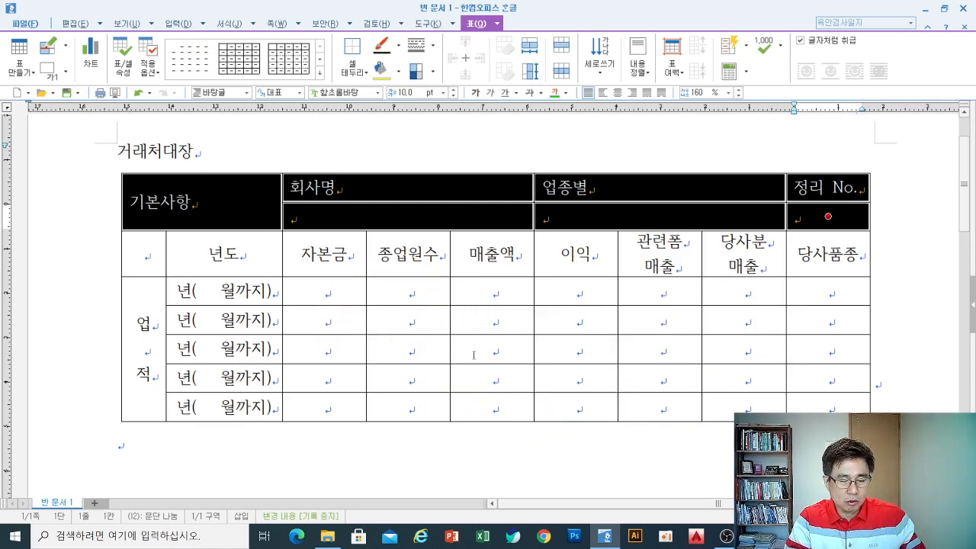
- Open the paragraph shape (문단 모양) settings for the selected cells of the first two rows
key("alt+t")
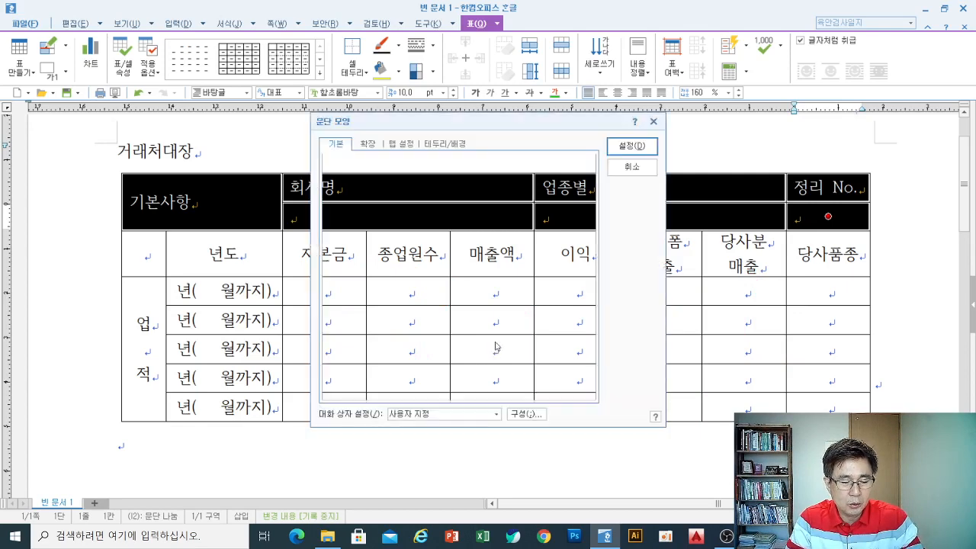
mouse_move(442, 120)
left_mouse_down()
mouse_move(452, 176)
mouse_move(446, 263)
left_mouse_up()
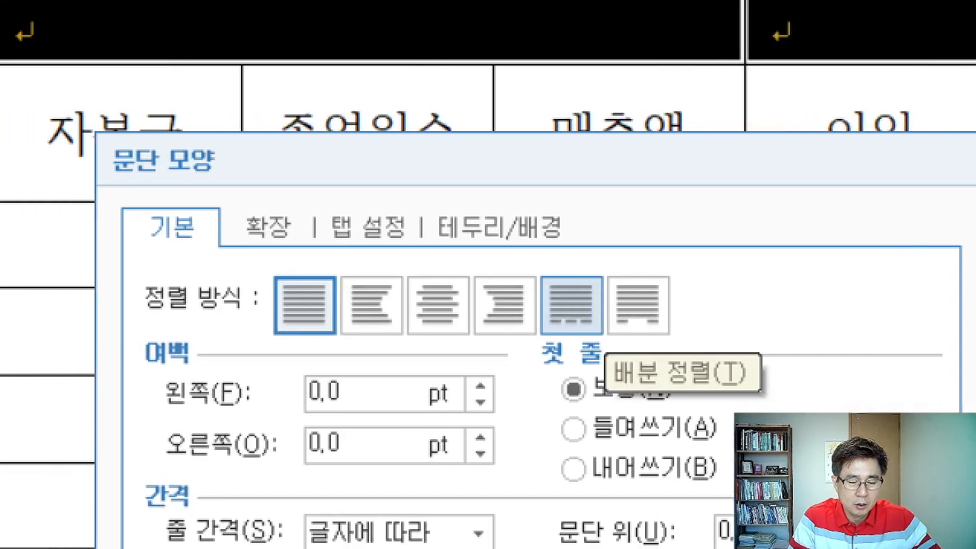
left_click_drag(195, 234, 755, 416)
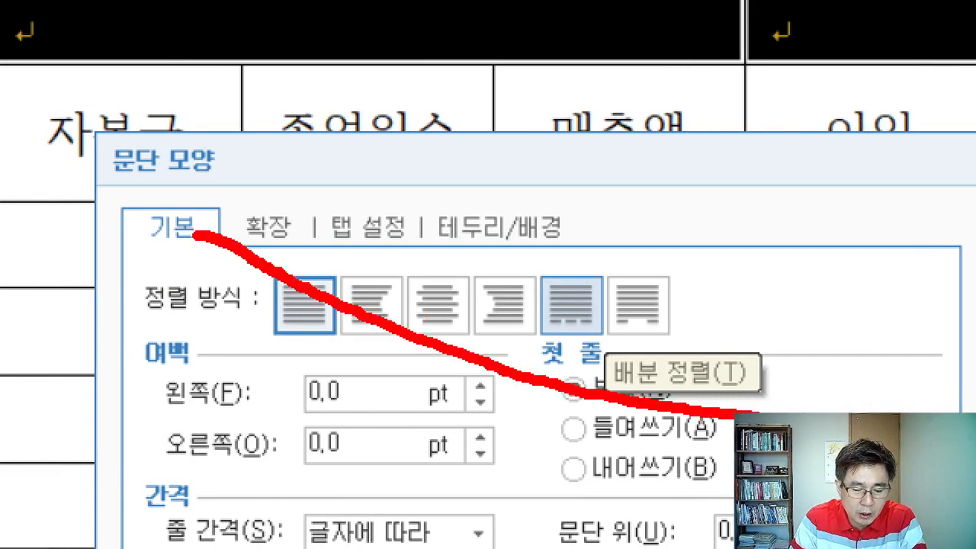
key("e")
mouse_move(235, 253)
left_mouse_down()
mouse_move(752, 401)
mouse_move(721, 363)
left_mouse_up()
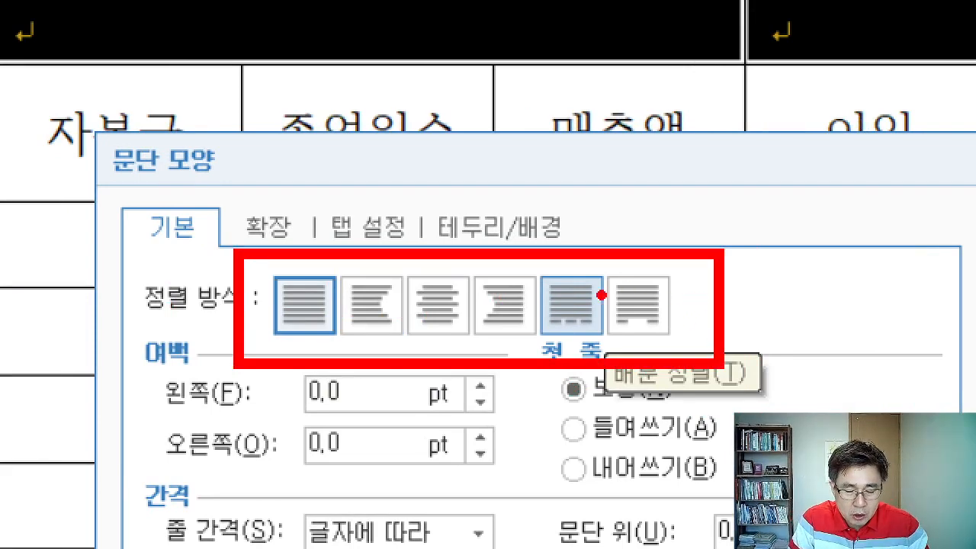
mouse_move(534, 257)
left_mouse_down()
mouse_move(591, 357)
mouse_move(607, 358)
left_mouse_up()
mouse_move(616, 273)
left_mouse_down()
mouse_move(751, 192)
mouse_move(781, 200)
mouse_move(820, 178)
mouse_move(797, 203)
mouse_move(810, 202)
left_mouse_up()
left_click(830, 180)
left_click_drag(838, 169, 842, 248)
left_click_drag(843, 210, 865, 203)
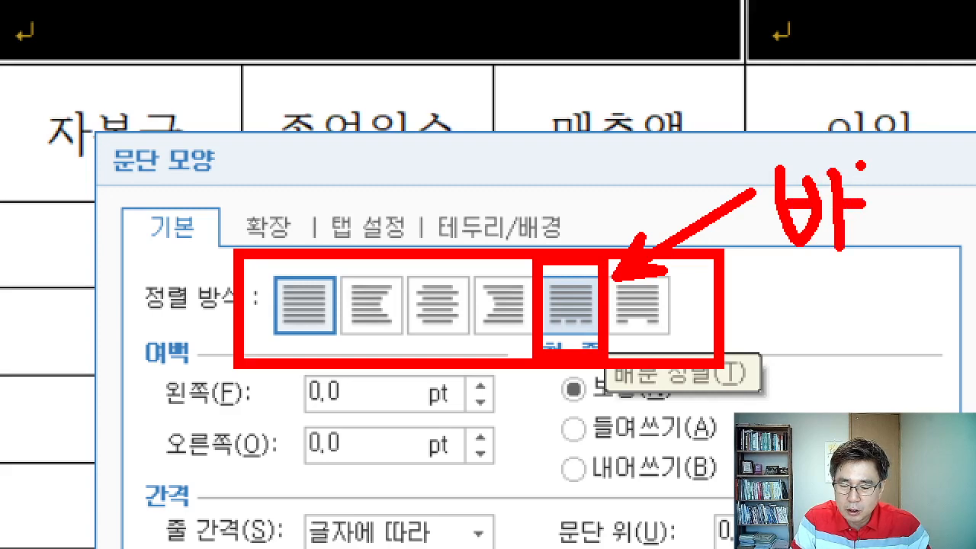
left_click_drag(862, 163, 875, 243)
mouse_move(909, 164)
left_mouse_down()
mouse_move(920, 201)
mouse_move(959, 177)
mouse_move(943, 181)
mouse_move(952, 186)
left_mouse_up()
mouse_move(897, 229)
left_mouse_down()
mouse_move(974, 232)
mouse_move(933, 267)
left_mouse_up()
mouse_move(912, 252)
left_mouse_down()
mouse_move(912, 264)
mouse_move(953, 279)
mouse_move(919, 310)
mouse_move(738, 229)
mouse_move(838, 74)
mouse_move(973, 155)
mouse_move(953, 303)
mouse_move(928, 314)
left_mouse_up()
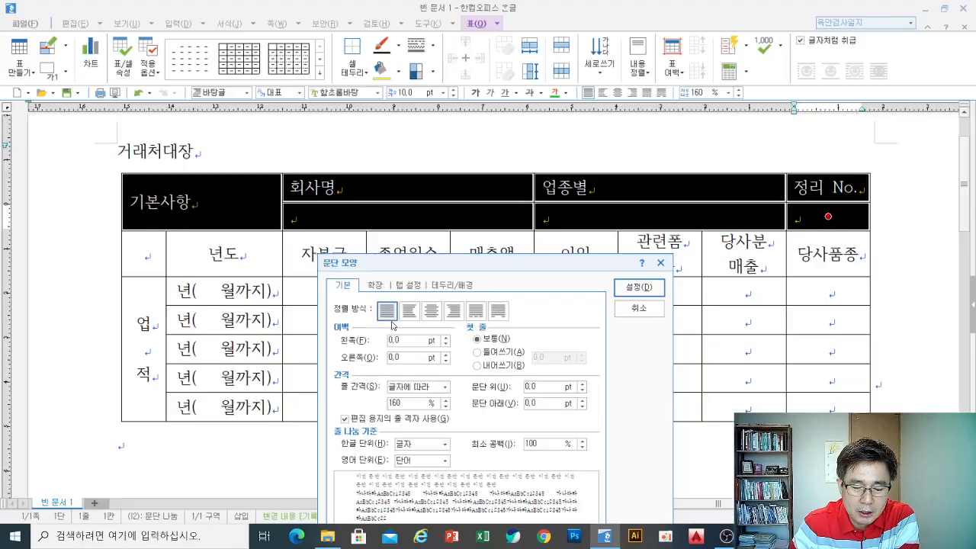
- Apply distributed alignment (배분 정렬) to the selected cells of the first two rows and clear the selection
left_click(476, 312)
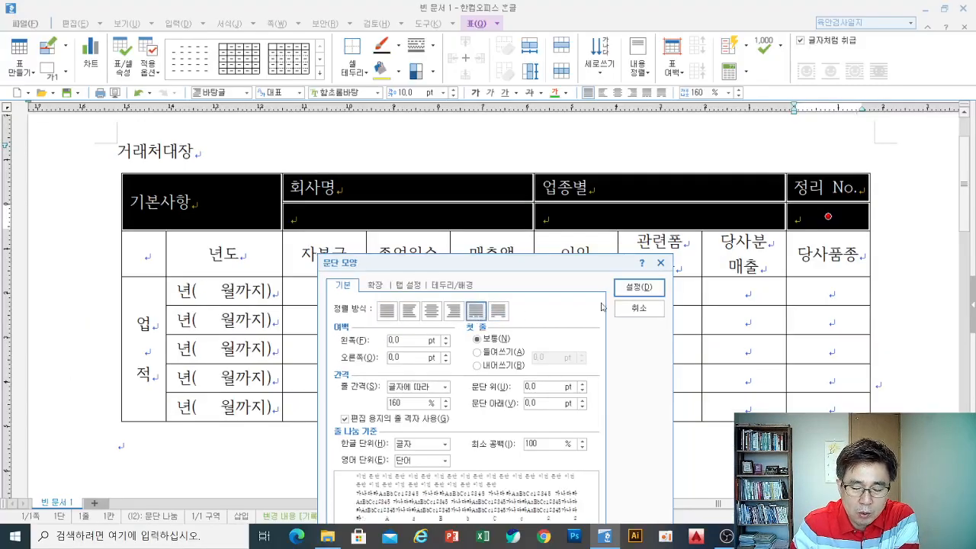
left_click(629, 288)
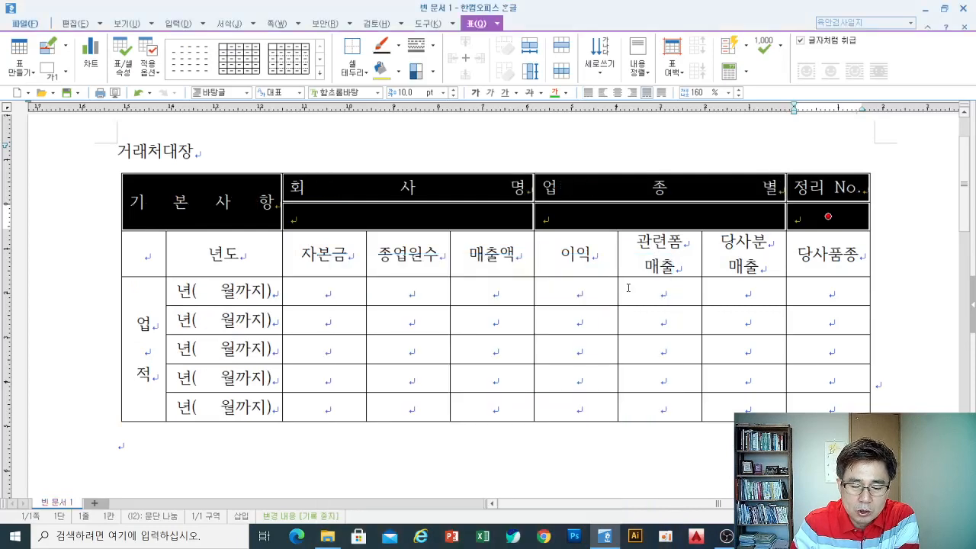
left_click(421, 463)
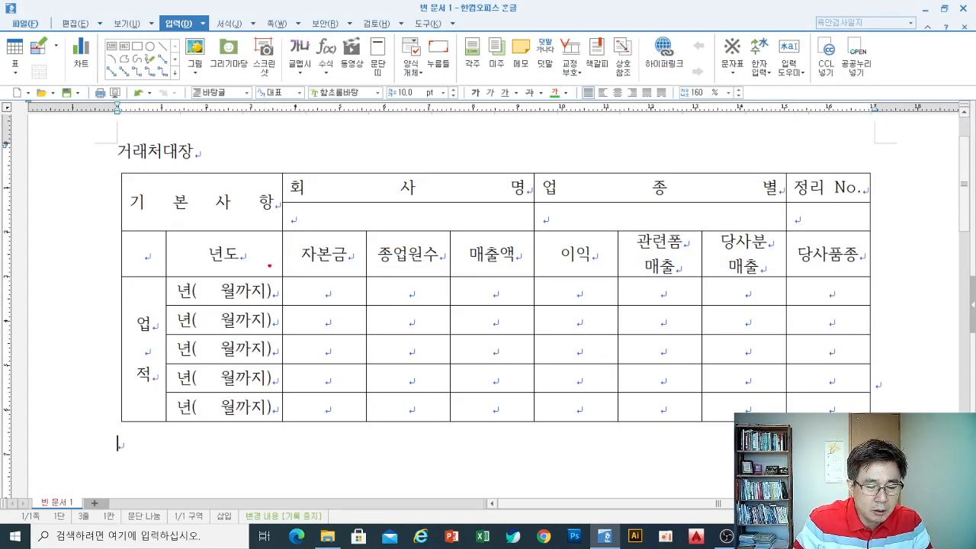
mouse_move(255, 223)
left_mouse_down()
mouse_move(126, 216)
mouse_move(122, 190)
mouse_move(283, 192)
mouse_move(240, 221)
left_mouse_up()
mouse_move(387, 207)
left_mouse_down()
mouse_move(275, 188)
mouse_move(407, 164)
mouse_move(507, 177)
mouse_move(485, 203)
mouse_move(368, 207)
left_mouse_up()
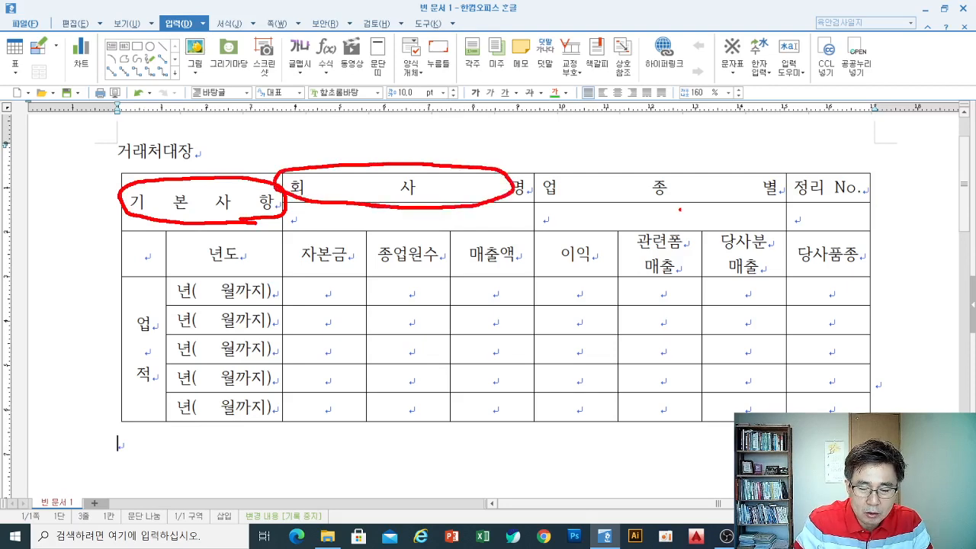
mouse_move(679, 209)
left_mouse_down()
mouse_move(610, 204)
mouse_move(533, 175)
mouse_move(626, 158)
mouse_move(776, 166)
mouse_move(762, 205)
mouse_move(668, 205)
left_mouse_up()
mouse_move(848, 202)
left_mouse_down()
mouse_move(788, 198)
mouse_move(832, 159)
mouse_move(850, 200)
left_mouse_up()
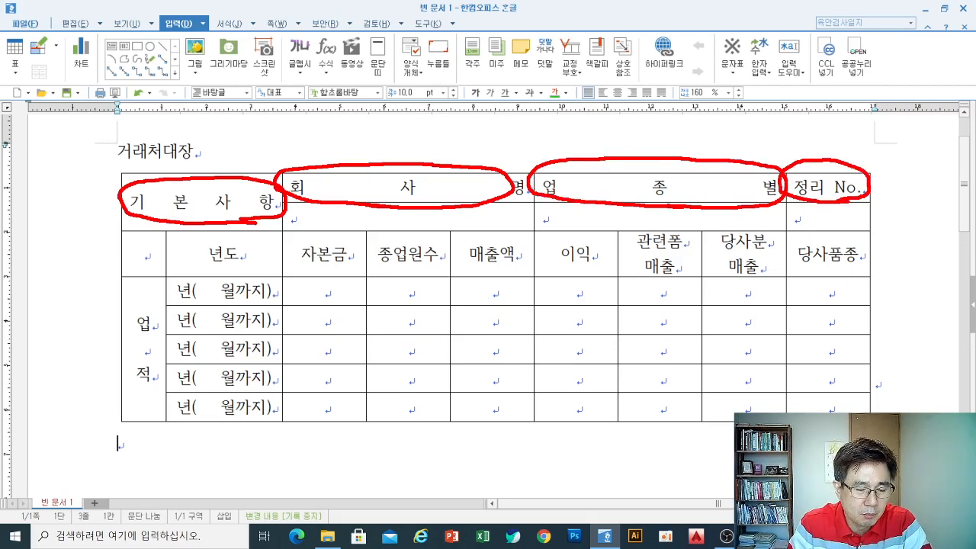
key("Escape")
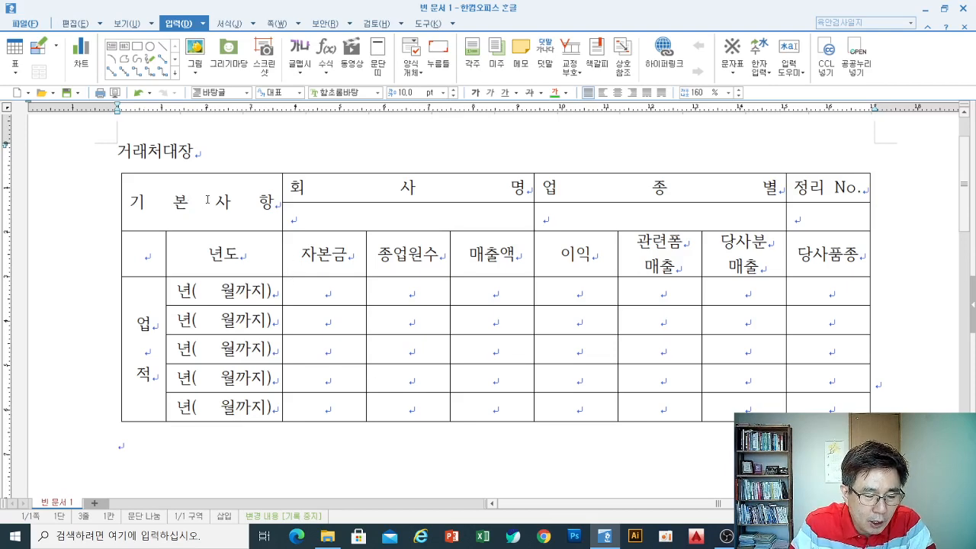
left_click_drag(205, 200, 799, 204)
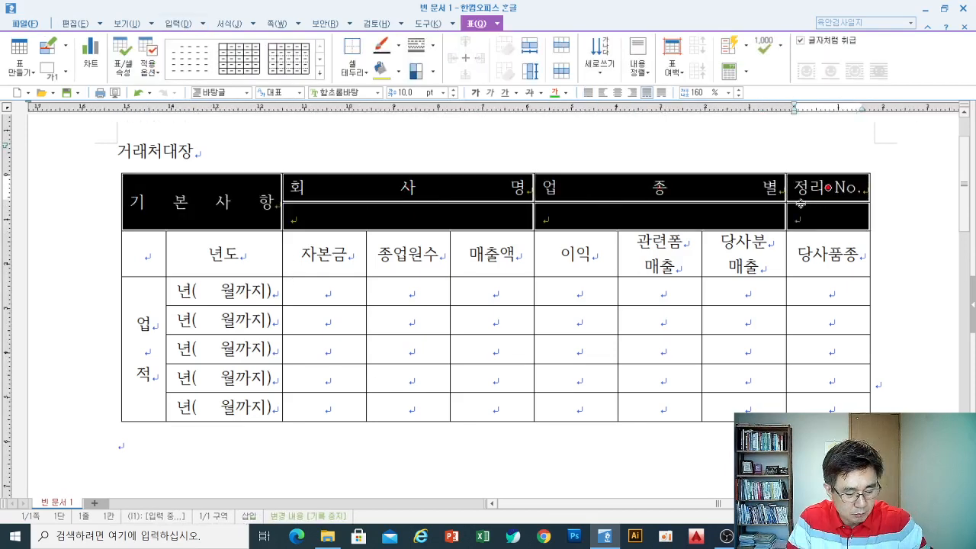
left_click(799, 202)
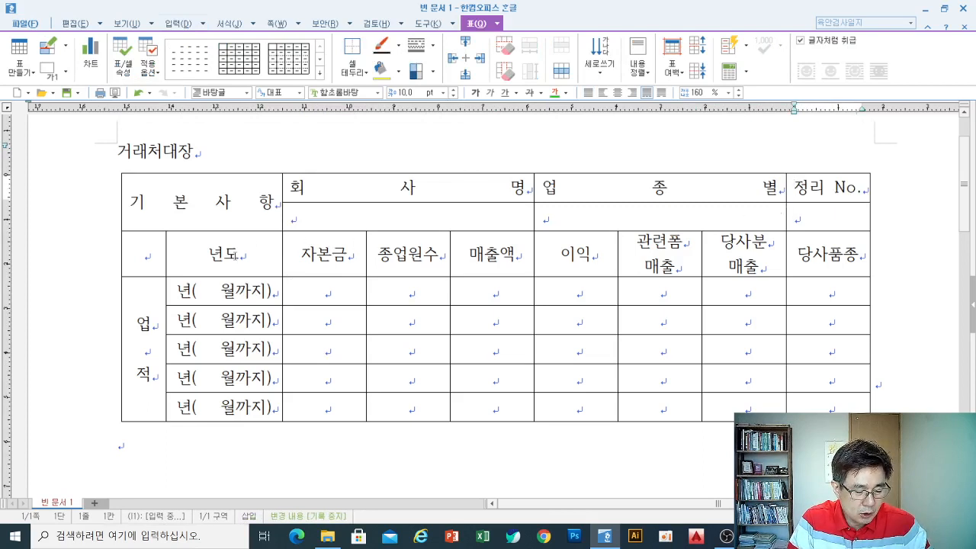
mouse_move(158, 202)
left_mouse_down()
mouse_move(840, 202)
mouse_move(817, 226)
left_mouse_up()
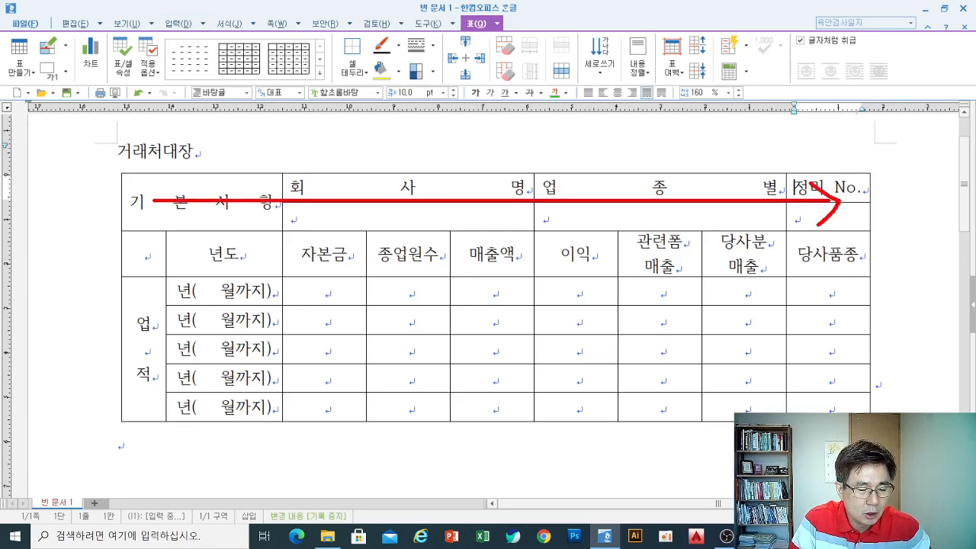
key("Escape")
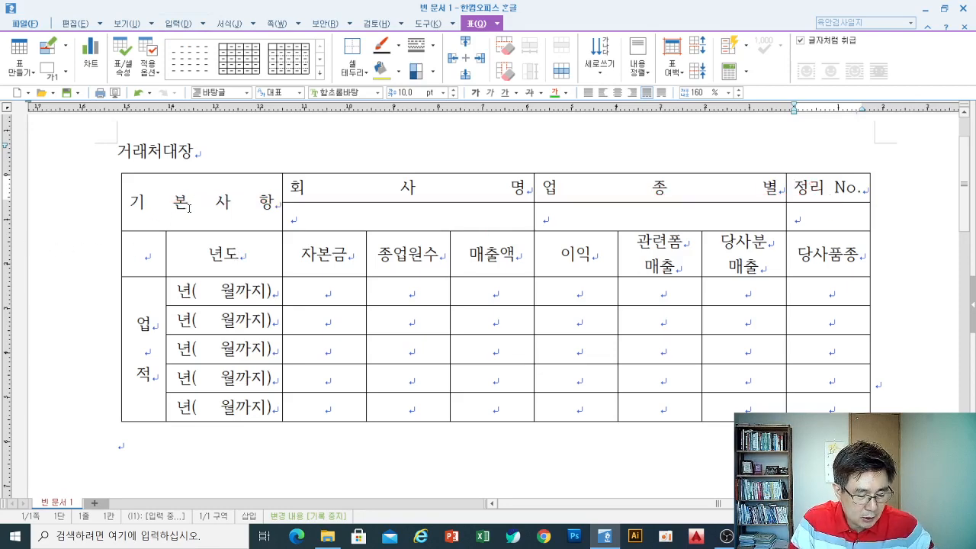
mouse_move(186, 195)
left_mouse_down()
mouse_move(219, 196)
mouse_move(202, 215)
mouse_move(184, 216)
mouse_move(222, 216)
left_mouse_up()
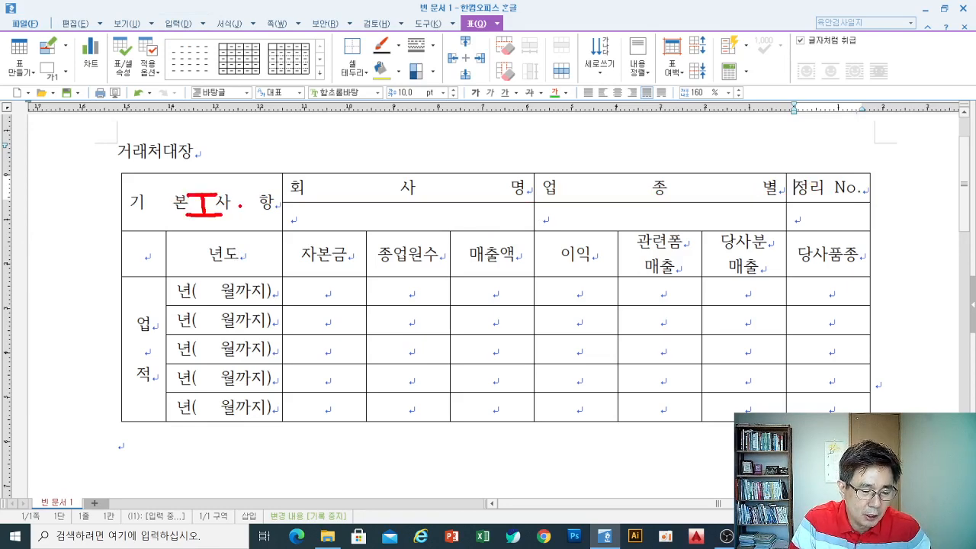
key("Escape")
- Reselect the cells of the table's first two rows, from 기본사항 to the empty cell below 정리 No
mouse_move(183, 203)
left_mouse_down()
mouse_move(666, 202)
mouse_move(828, 217)
left_mouse_up()
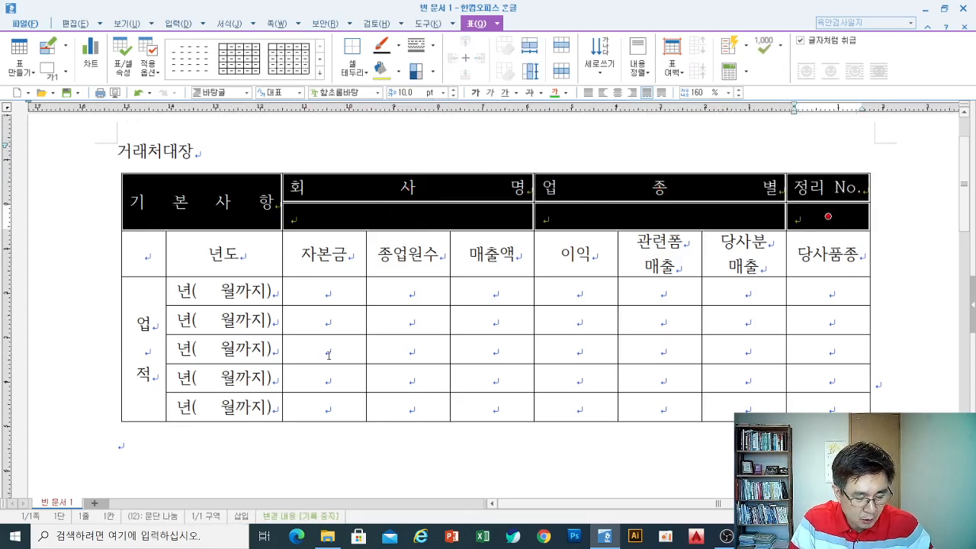
mouse_move(307, 320)
left_mouse_down()
mouse_move(338, 315)
mouse_move(346, 331)
mouse_move(336, 361)
mouse_move(352, 347)
mouse_move(357, 362)
left_mouse_up()
left_click_drag(374, 314, 375, 379)
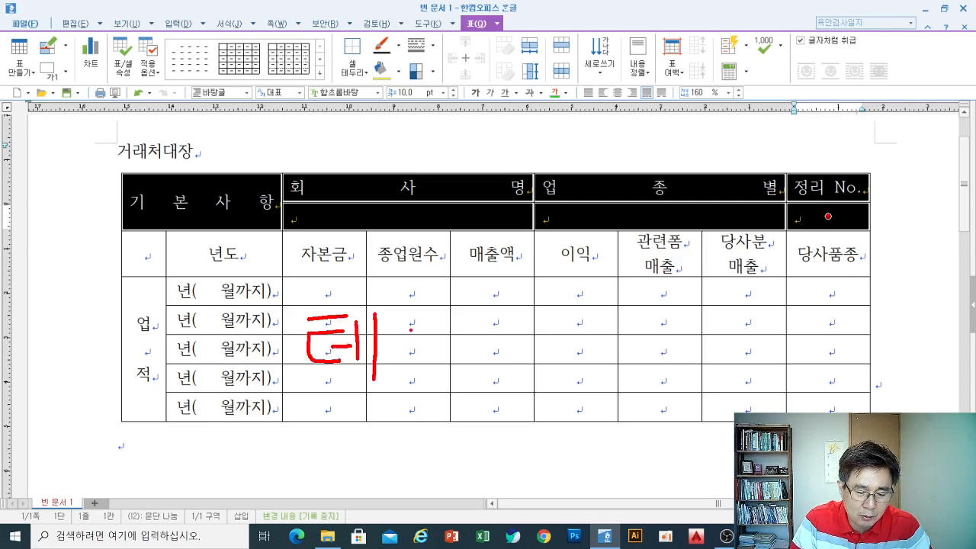
mouse_move(396, 316)
left_mouse_down()
mouse_move(433, 317)
mouse_move(438, 335)
left_mouse_up()
mouse_move(378, 349)
left_mouse_down()
mouse_move(453, 349)
mouse_move(414, 383)
left_mouse_up()
left_click_drag(462, 325, 491, 360)
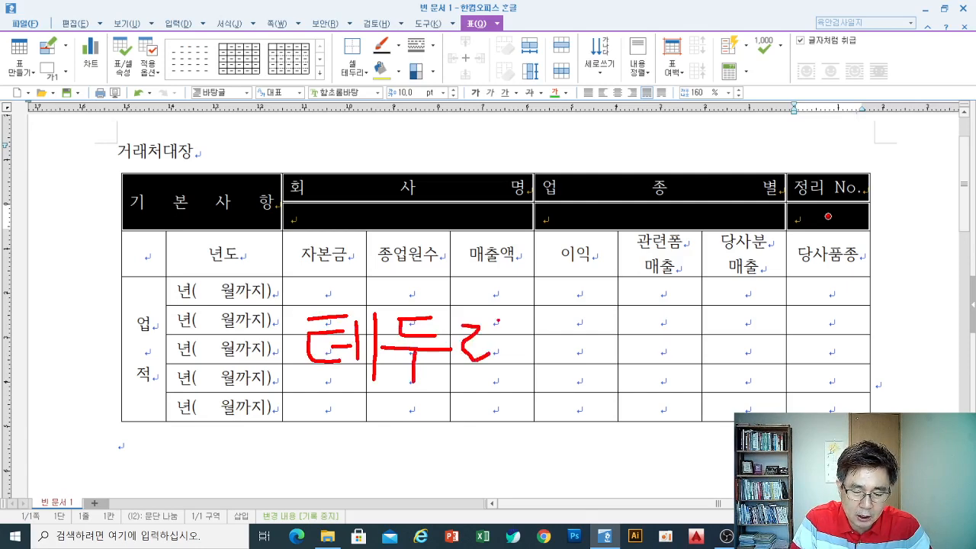
left_click_drag(500, 312, 503, 385)
mouse_move(579, 311)
left_mouse_down()
mouse_move(580, 358)
mouse_move(648, 366)
left_mouse_up()
mouse_move(617, 402)
left_mouse_down()
mouse_move(552, 377)
mouse_move(579, 297)
mouse_move(671, 350)
mouse_move(613, 404)
left_mouse_up()
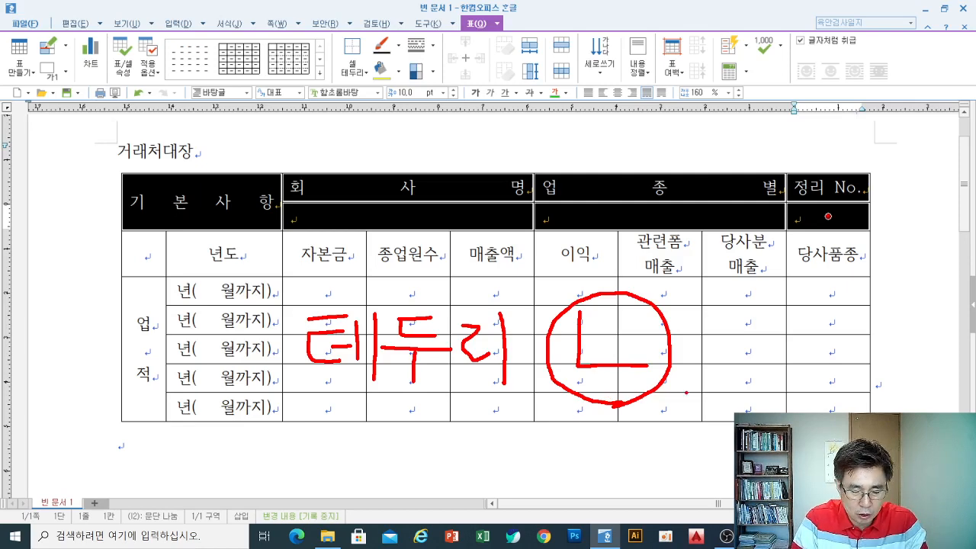
key("Escape")
- Open the cell border and background (셀 테두리/배경) settings for the selected cells
key("l")
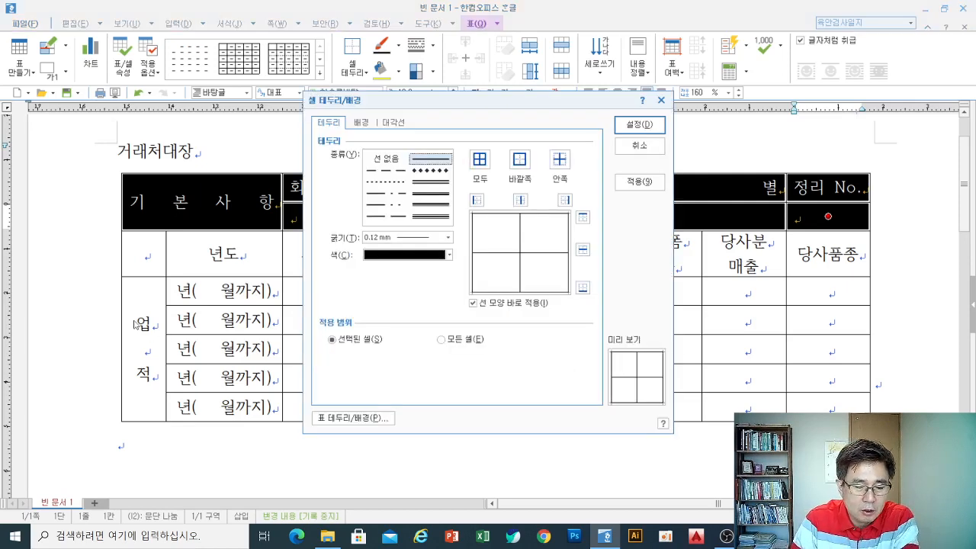
left_click_drag(399, 105, 401, 182)
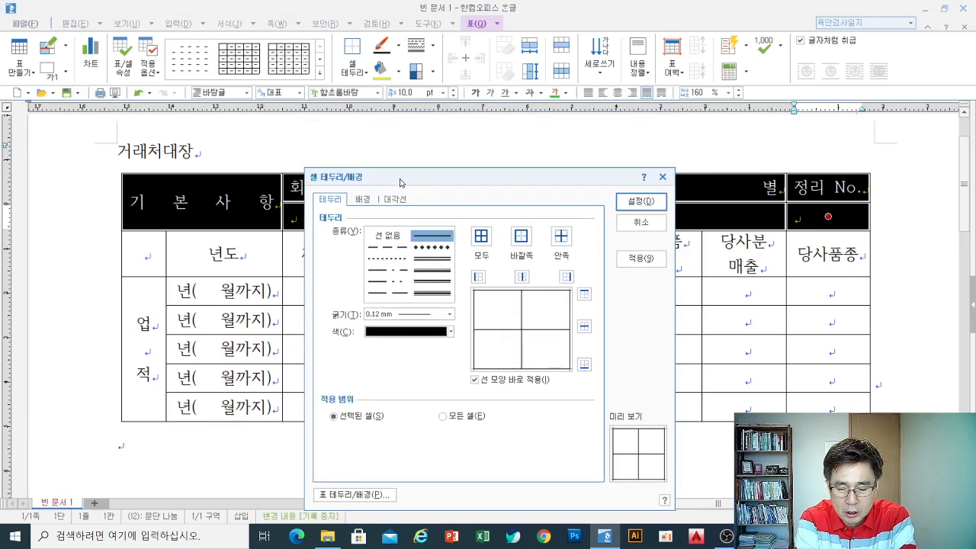
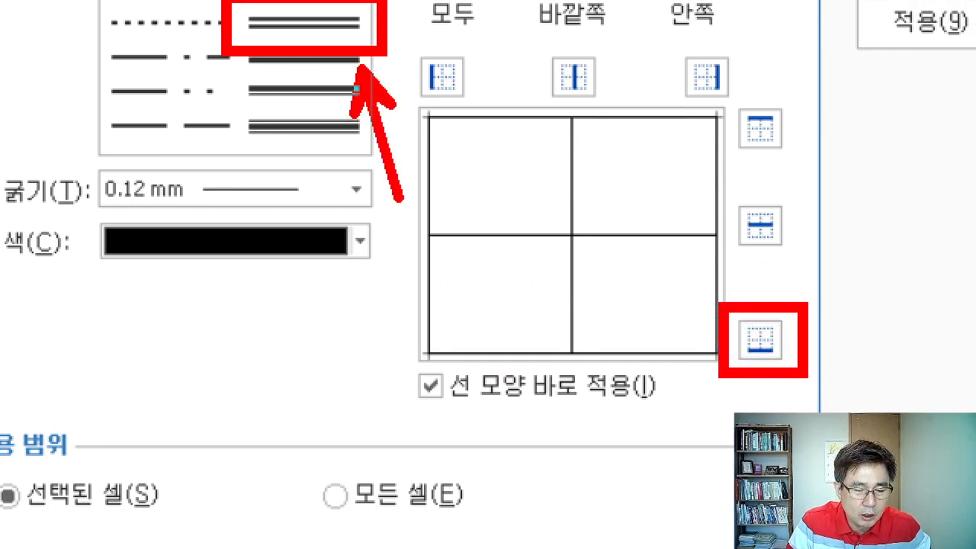
mouse_move(398, 198)
left_mouse_down()
mouse_move(427, 282)
mouse_move(428, 267)
left_mouse_up()
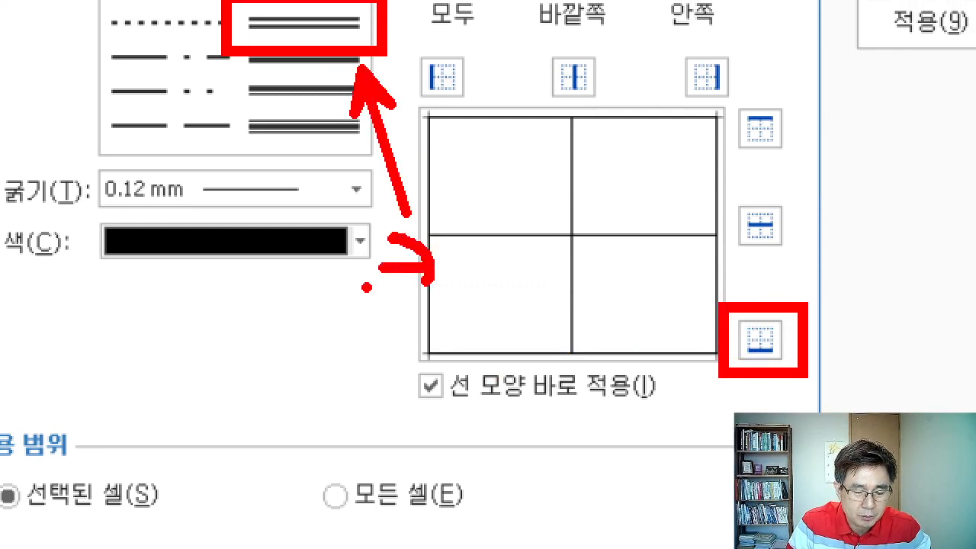
left_click_drag(367, 288, 435, 288)
mouse_move(372, 312)
left_mouse_down()
mouse_move(381, 372)
mouse_move(458, 393)
left_mouse_up()
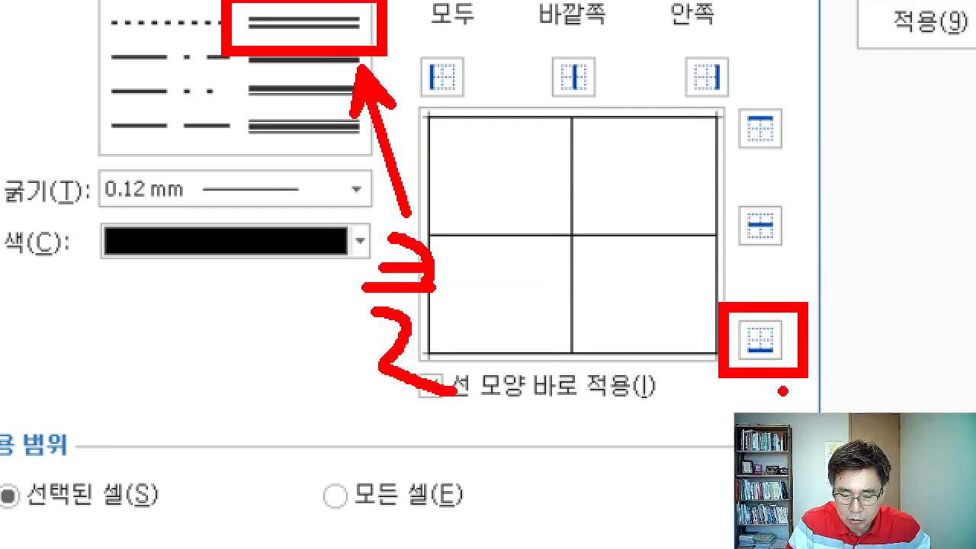
left_click_drag(716, 391, 622, 463)
left_click_drag(515, 453, 572, 487)
left_click_drag(510, 471, 568, 473)
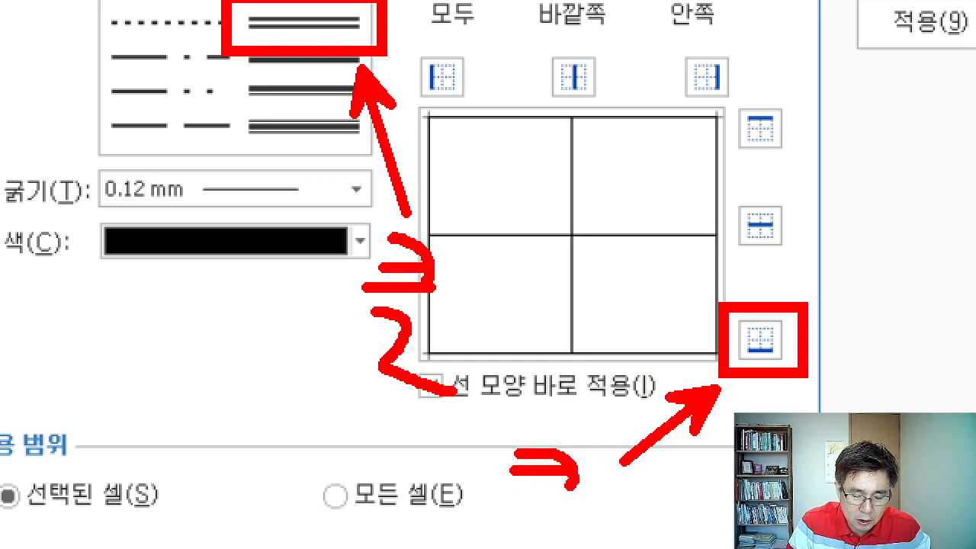
left_click_drag(494, 494, 595, 497)
mouse_move(503, 515)
left_mouse_down()
mouse_move(519, 532)
mouse_move(584, 543)
left_mouse_up()
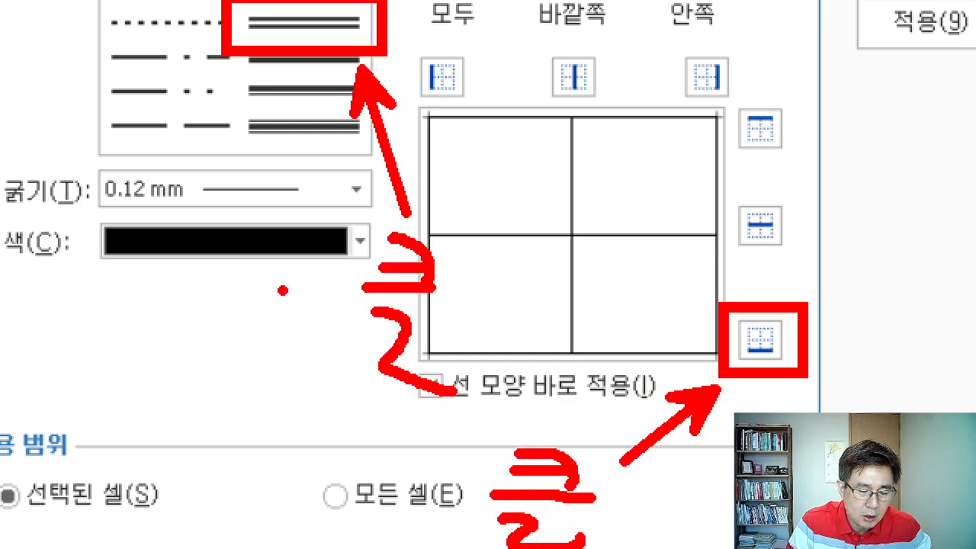
mouse_move(282, 291)
left_mouse_down()
mouse_move(285, 357)
mouse_move(205, 299)
mouse_move(332, 340)
mouse_move(329, 366)
left_mouse_up()
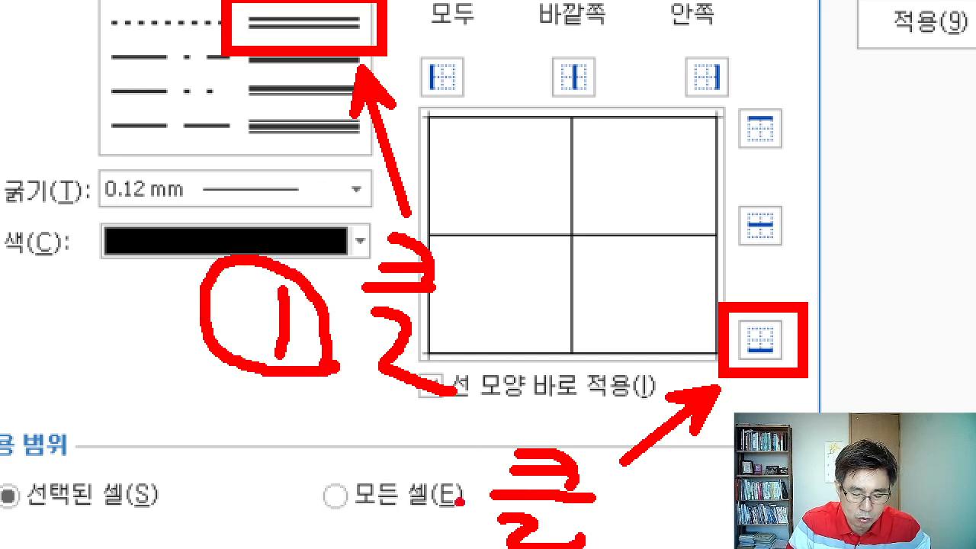
mouse_move(362, 456)
left_mouse_down()
mouse_move(375, 458)
mouse_move(358, 490)
mouse_move(421, 507)
mouse_move(326, 514)
mouse_move(359, 398)
mouse_move(439, 522)
mouse_move(418, 515)
left_mouse_up()
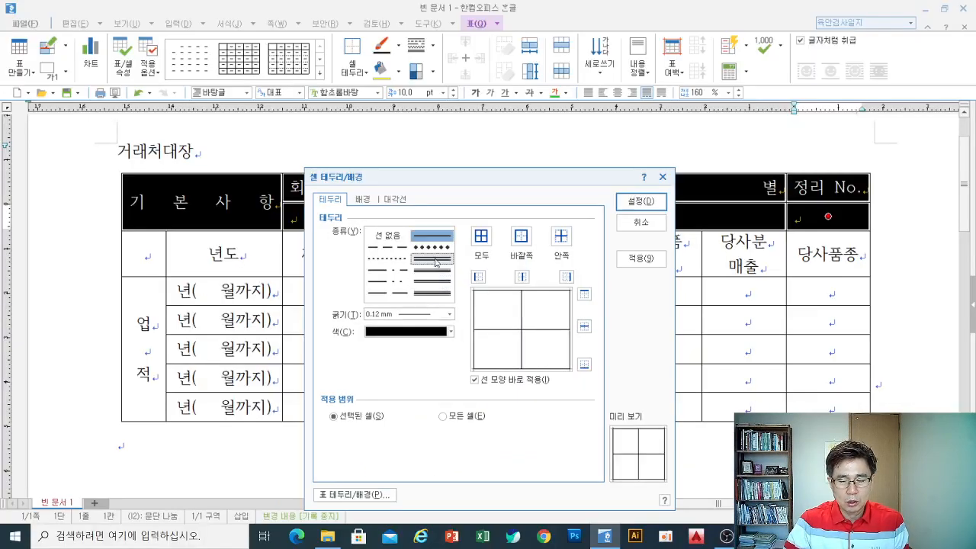
- Apply a double line to the bottom border of the selected first two rows and clear the selection
left_click(420, 234)
left_click(584, 364)
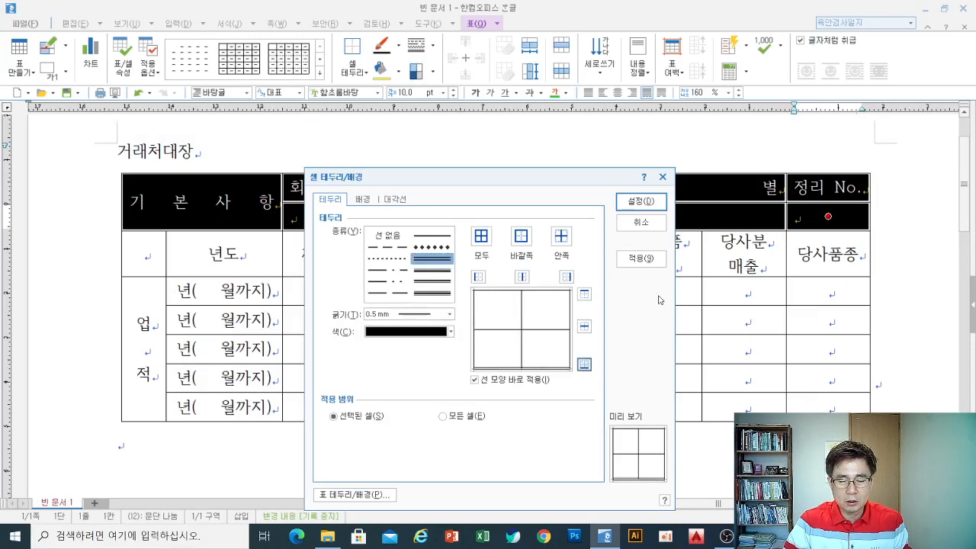
left_click(641, 202)
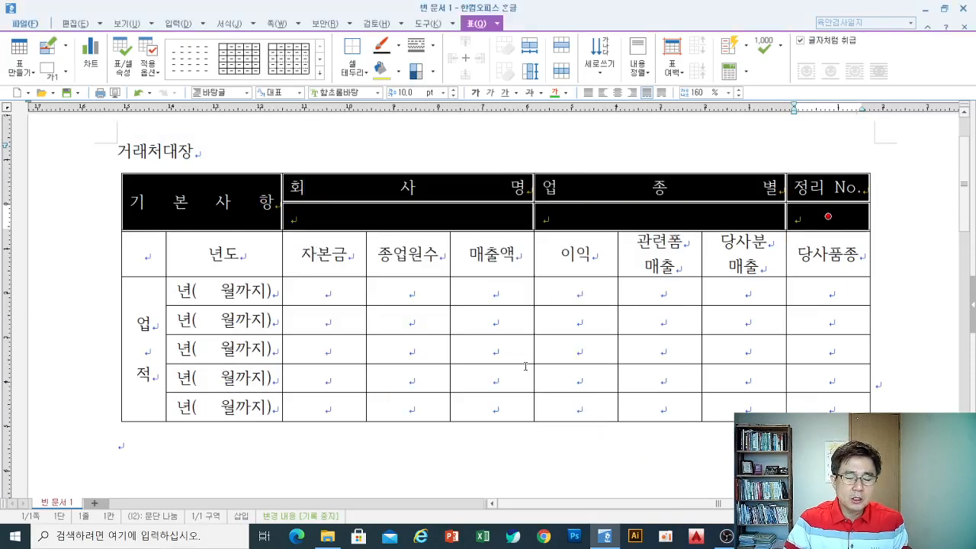
left_click(410, 463)
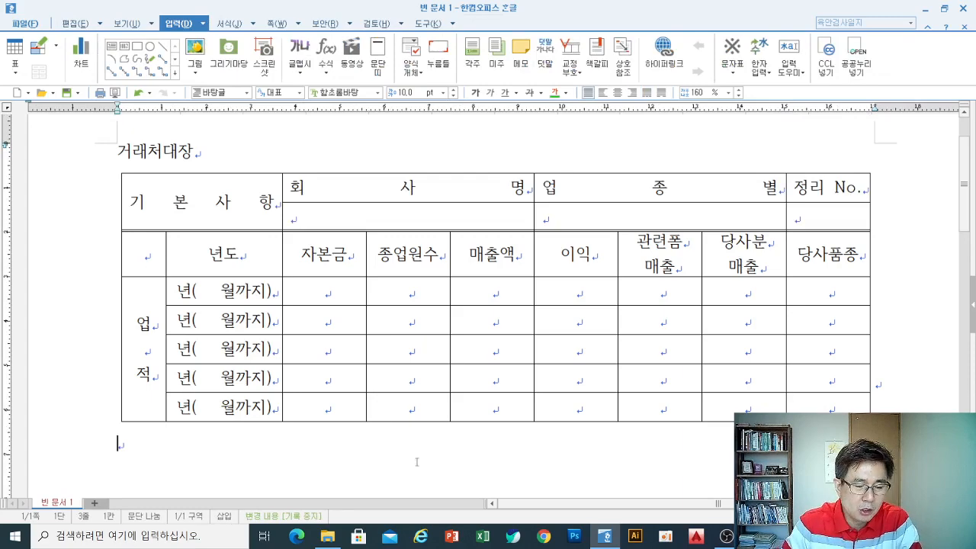
left_click(725, 536)
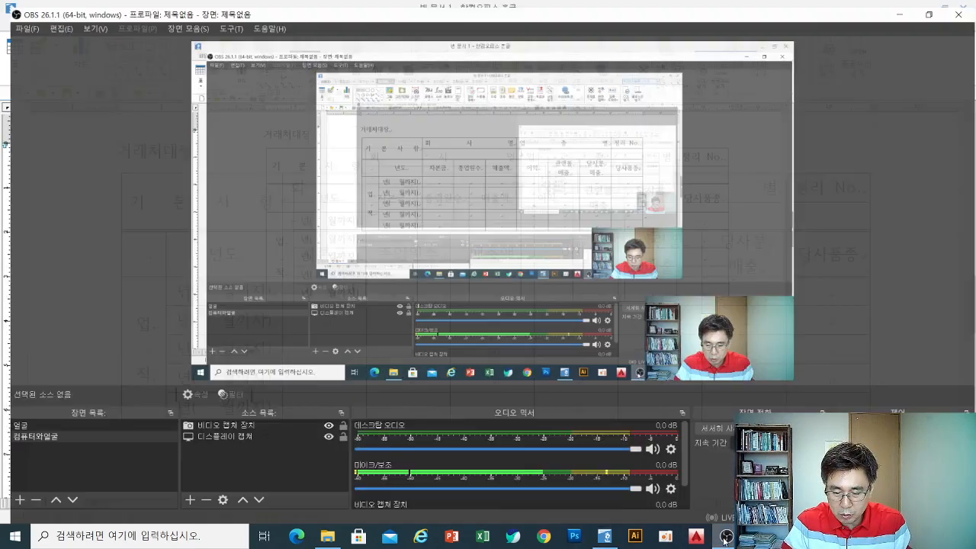
left_click(725, 537)
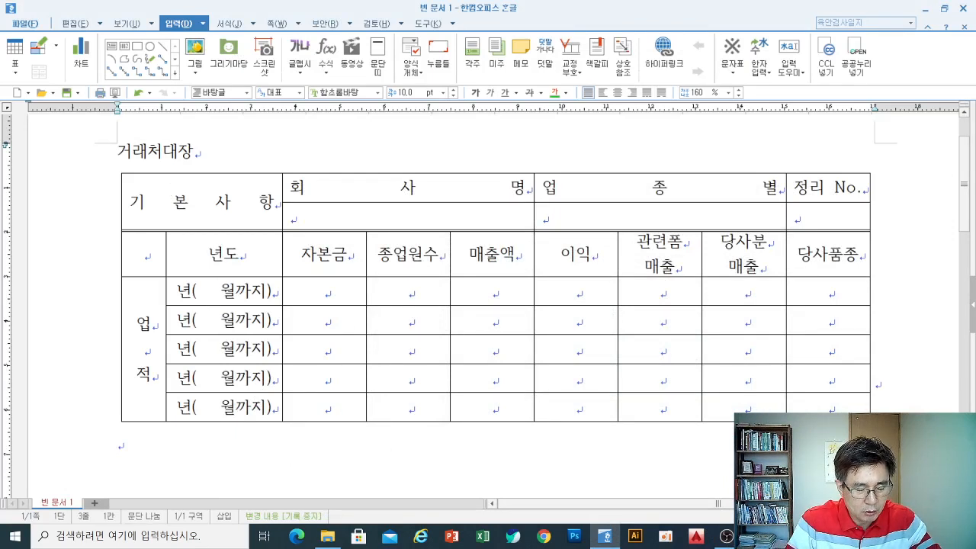
mouse_move(153, 202)
left_mouse_down()
mouse_move(822, 200)
mouse_move(804, 212)
mouse_move(822, 267)
mouse_move(817, 411)
mouse_move(832, 383)
left_mouse_up()
key("ctrl+z")
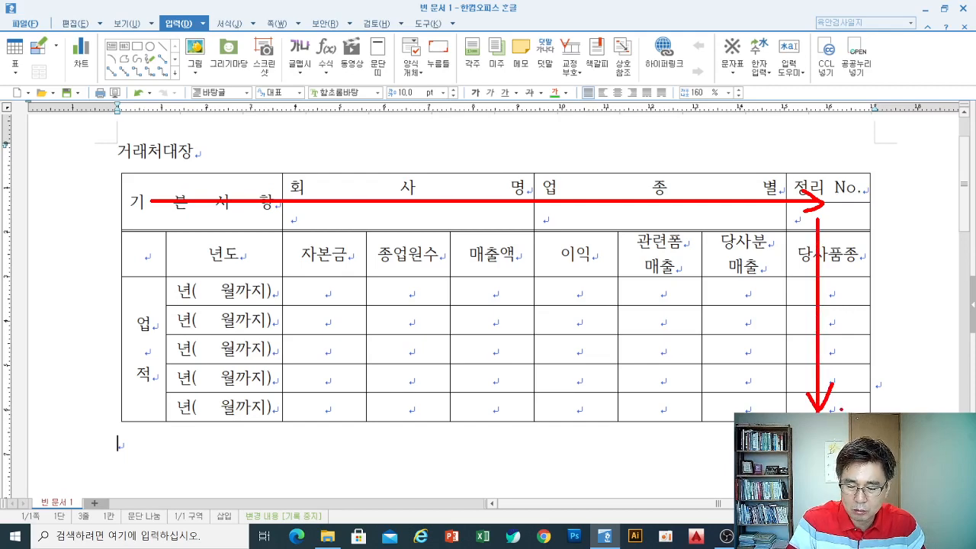
left_click_drag(836, 410, 886, 404)
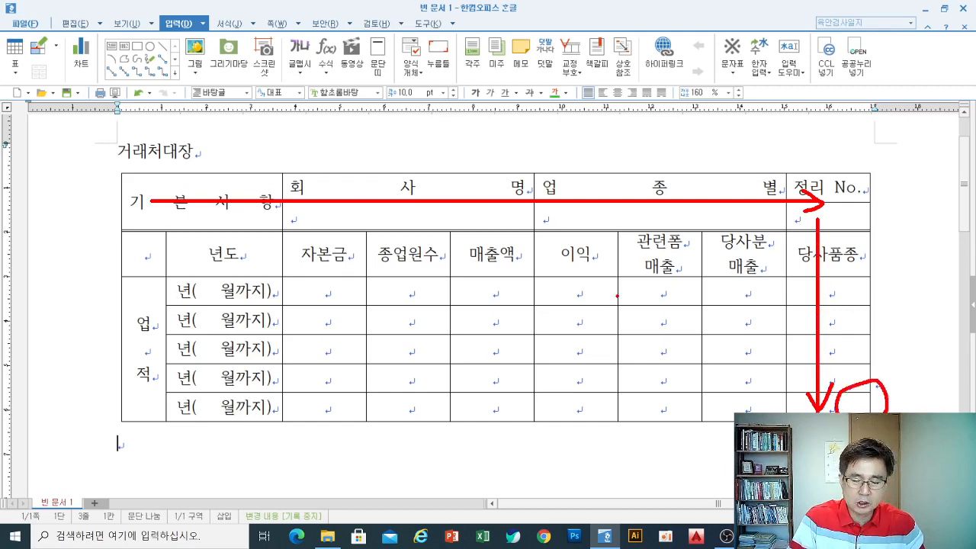
key("Escape")
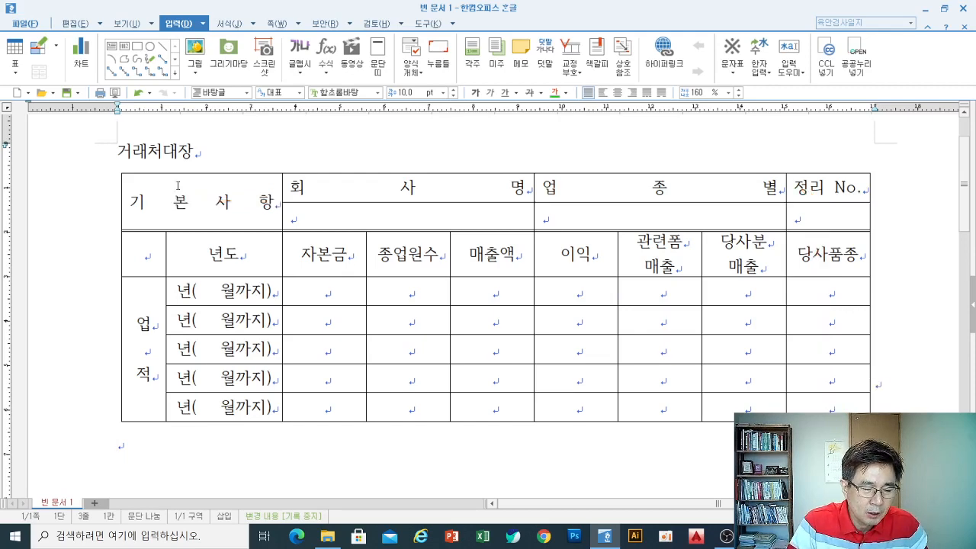
- Select all the table's cells, from 기본사항 to the last cell under 당사품종, and open their border and background (셀 테두리/배경) settings
mouse_move(179, 187)
left_mouse_down()
mouse_move(458, 256)
mouse_move(828, 406)
left_mouse_up()
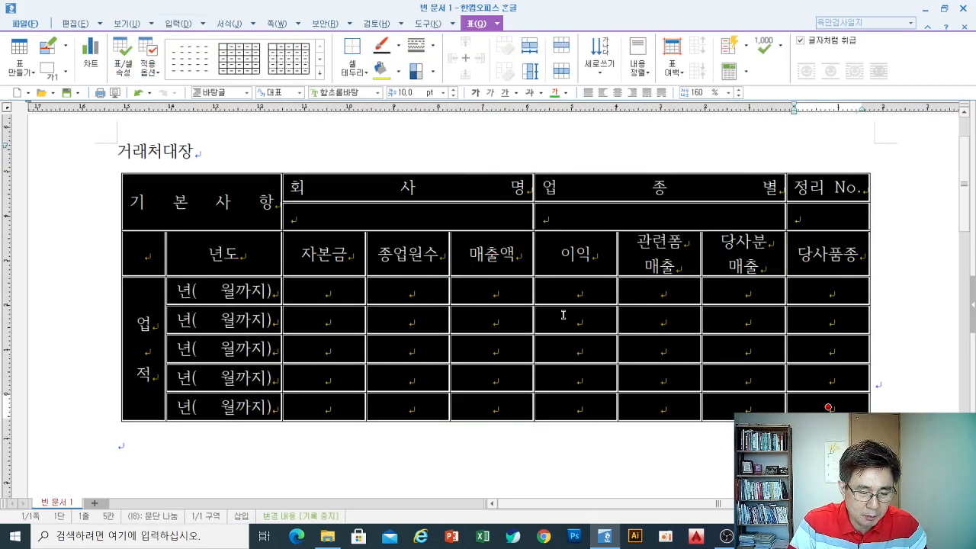
scroll(486, 296, "down", 2)
scroll(488, 305, "up", 2)
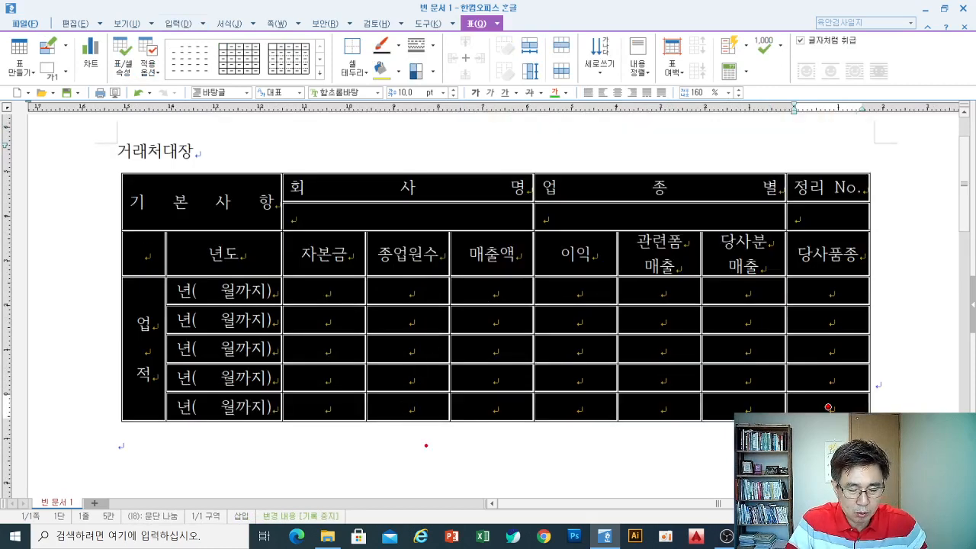
mouse_move(417, 430)
left_mouse_down()
mouse_move(445, 473)
mouse_move(479, 478)
mouse_move(408, 500)
mouse_move(402, 420)
mouse_move(498, 479)
mouse_move(461, 496)
left_mouse_up()
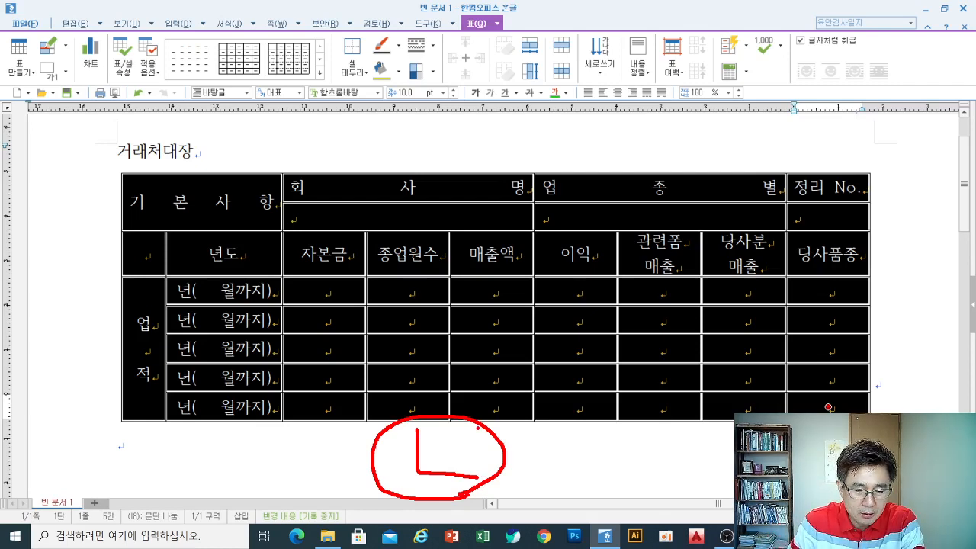
key("Escape")
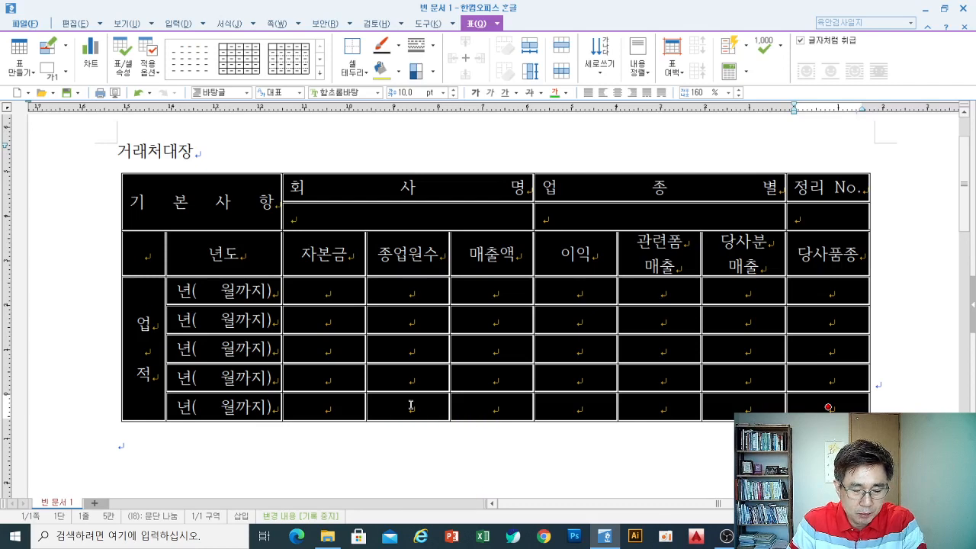
key("l")
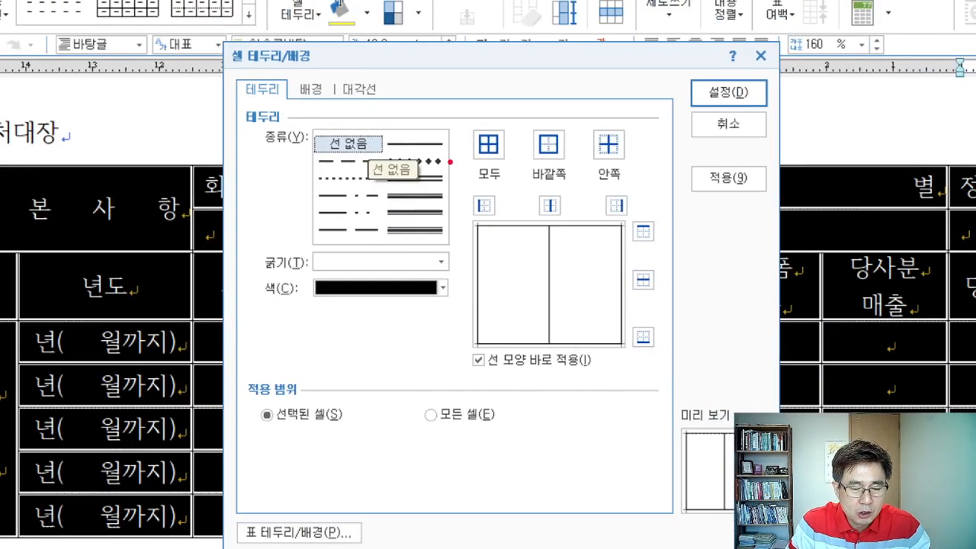
left_click_drag(382, 130, 452, 160)
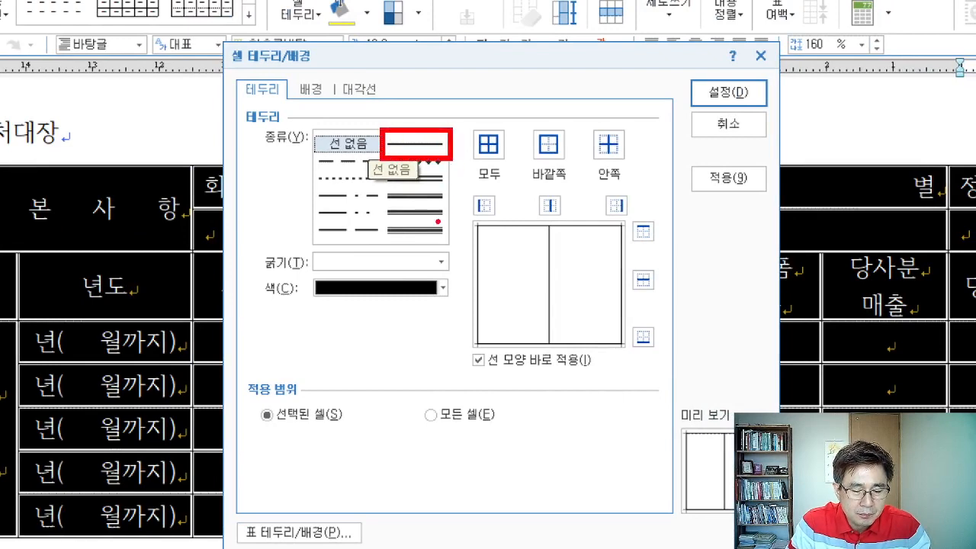
left_click_drag(307, 244, 456, 278)
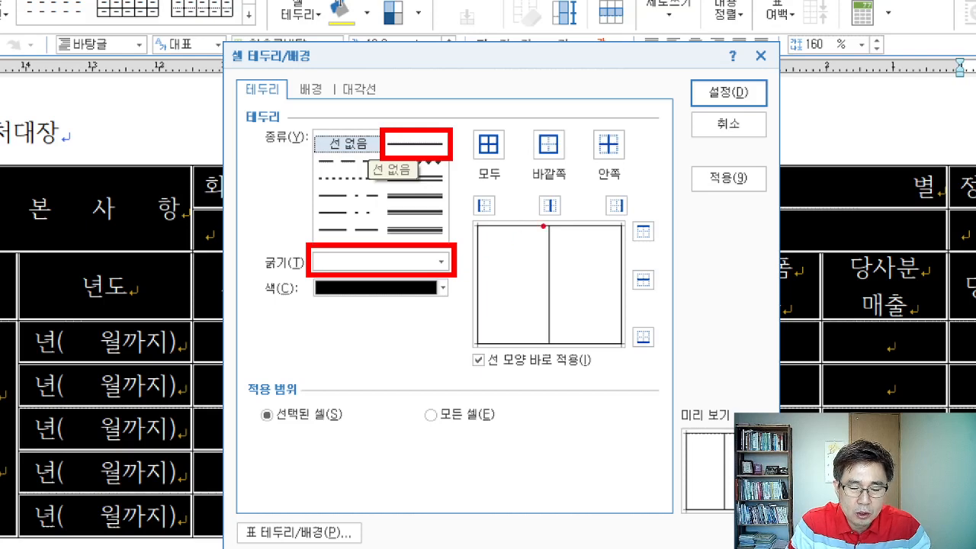
key("Escape")
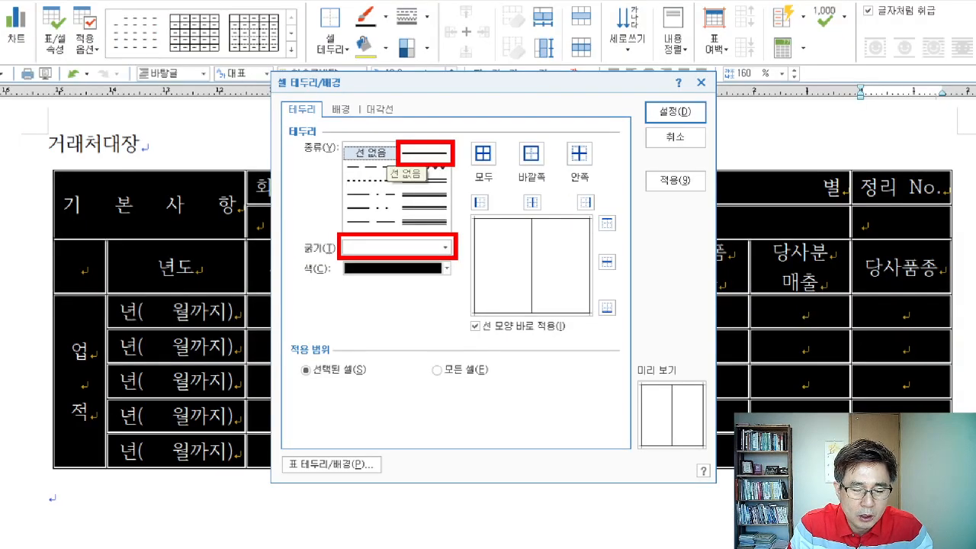
left_click(438, 160)
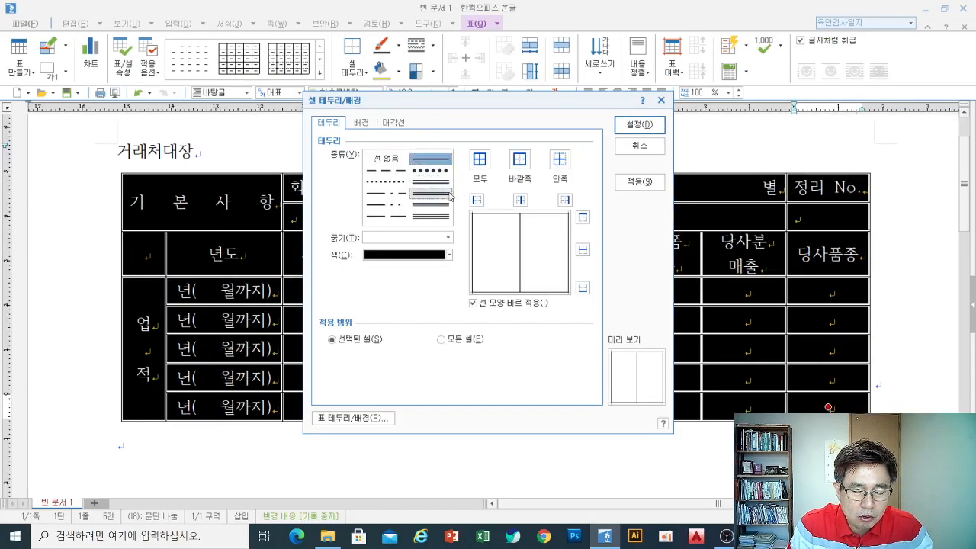
left_click(420, 239)
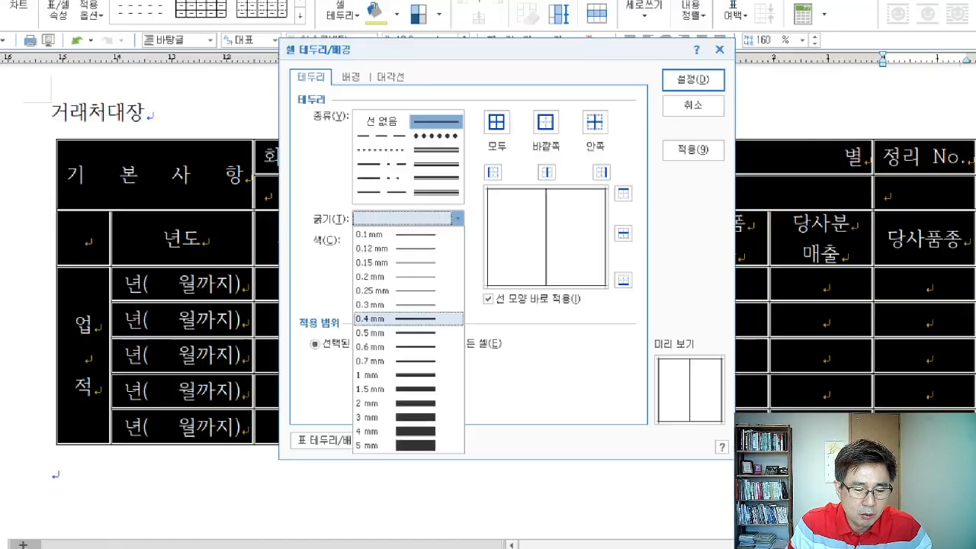
left_click(427, 316)
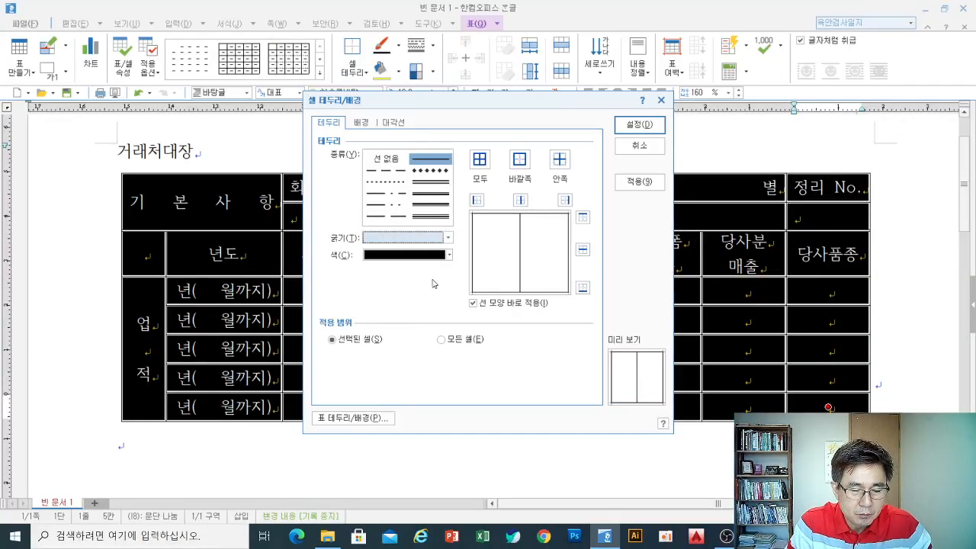
left_click(415, 239)
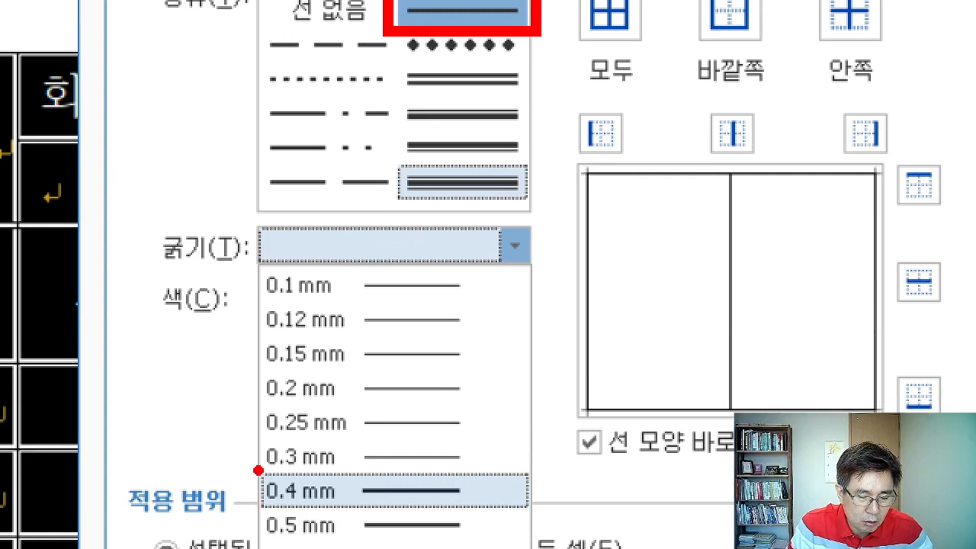
mouse_move(257, 466)
left_mouse_down()
mouse_move(323, 493)
mouse_move(543, 513)
mouse_move(529, 511)
left_mouse_up()
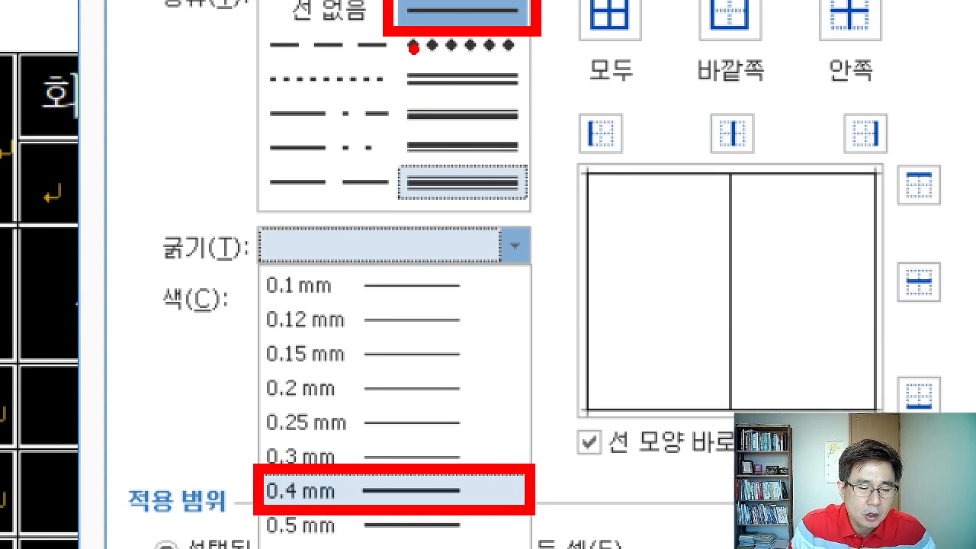
mouse_move(432, 52)
left_mouse_down()
mouse_move(425, 131)
mouse_move(390, 136)
mouse_move(402, 43)
mouse_move(491, 113)
mouse_move(461, 145)
left_mouse_up()
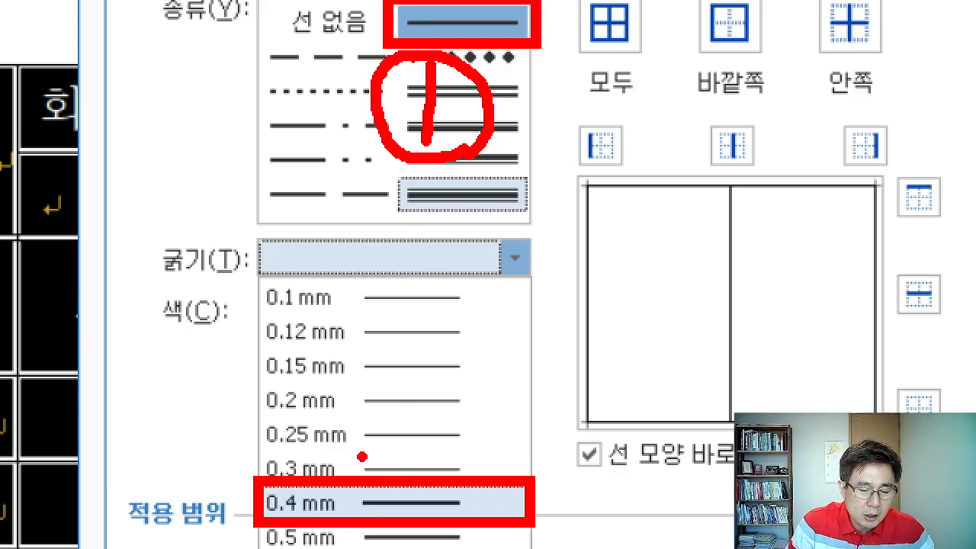
mouse_move(393, 408)
left_mouse_down()
mouse_move(424, 415)
mouse_move(385, 442)
mouse_move(449, 438)
mouse_move(362, 433)
mouse_move(456, 374)
mouse_move(423, 462)
left_mouse_up()
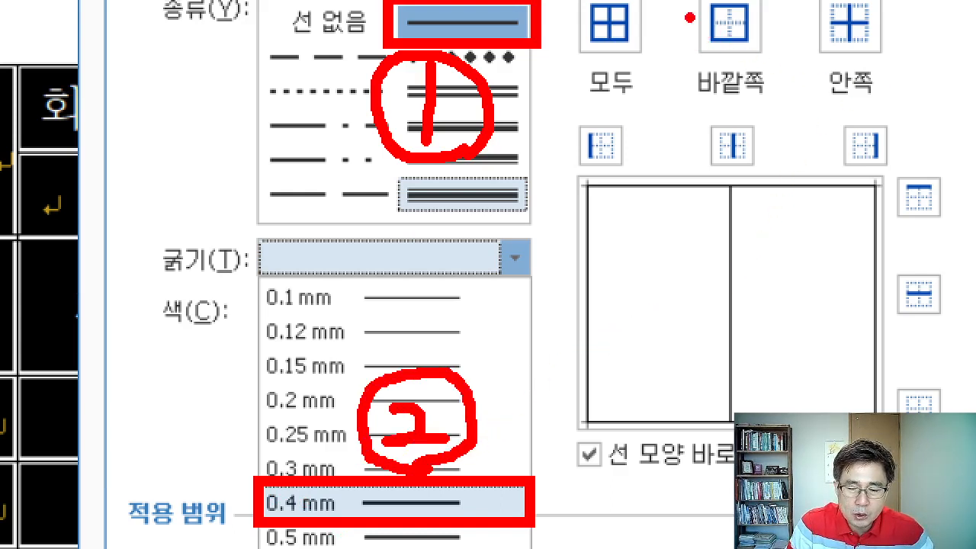
mouse_move(676, 3)
left_mouse_down()
mouse_move(781, 31)
mouse_move(676, 8)
left_mouse_up()
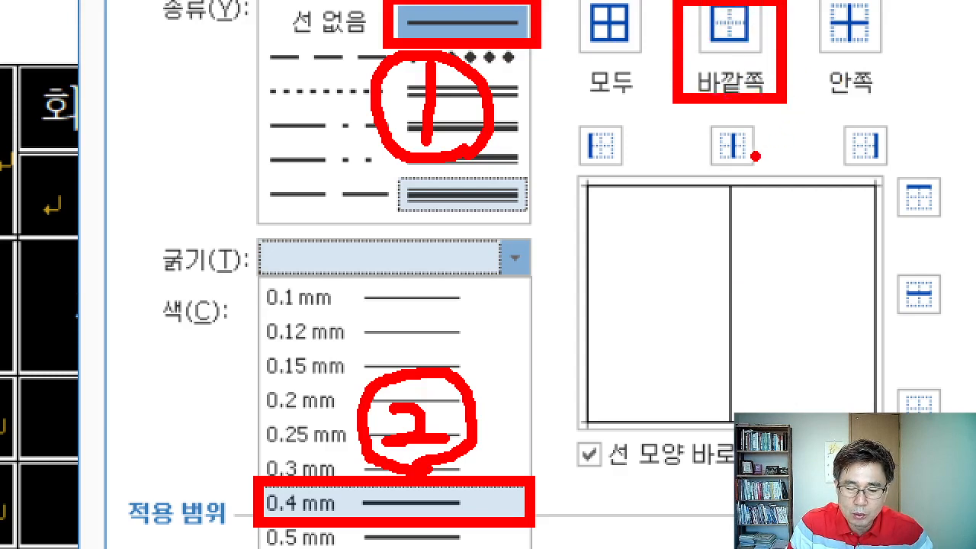
mouse_move(714, 141)
left_mouse_down()
mouse_move(734, 181)
mouse_move(724, 221)
left_mouse_up()
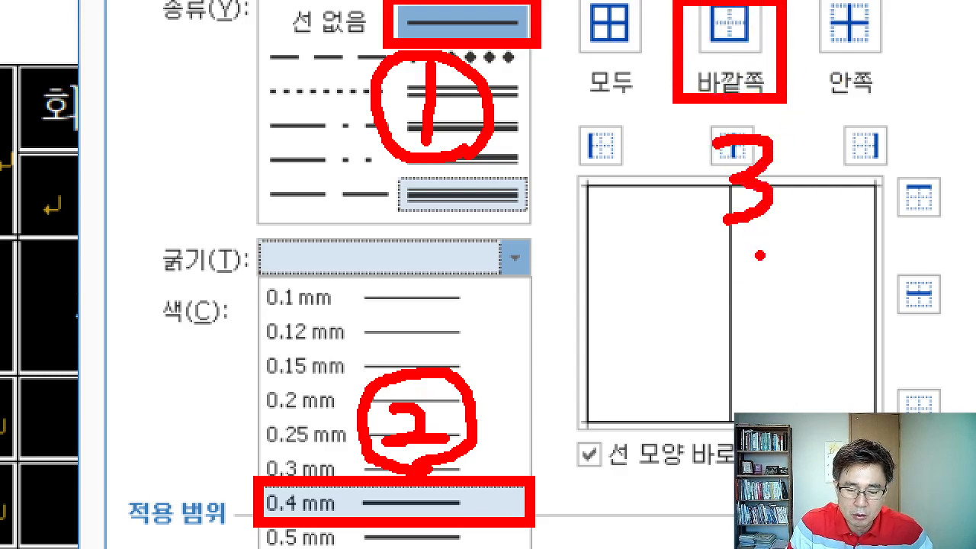
mouse_move(755, 264)
left_mouse_down()
mouse_move(680, 176)
mouse_move(743, 107)
mouse_move(852, 180)
mouse_move(774, 267)
left_mouse_up()
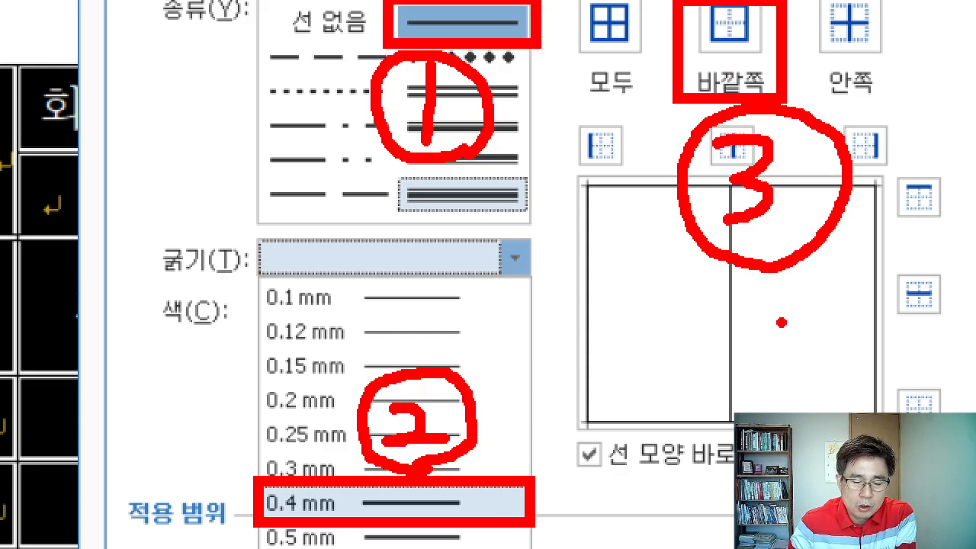
key("Escape")
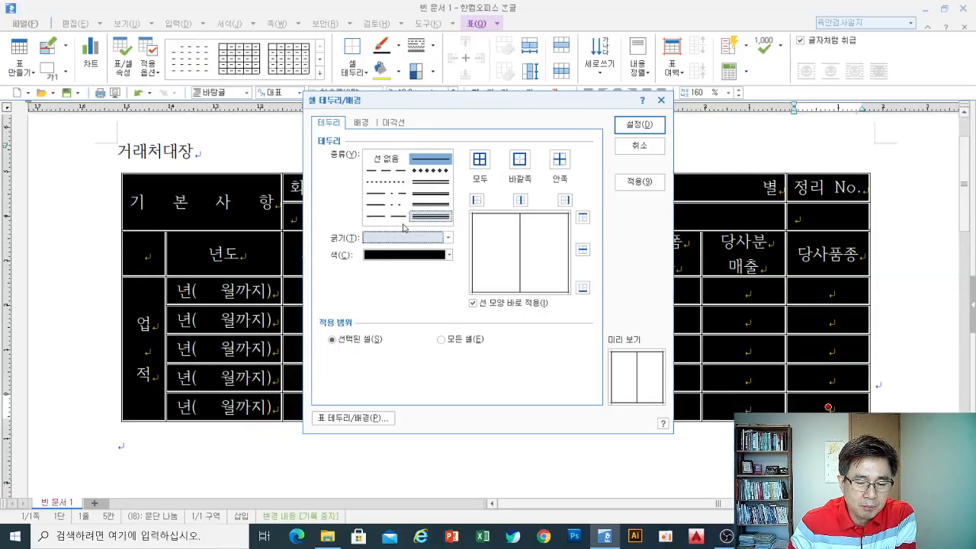
- Apply a solid 0.4 mm line to the outer border (바깥쪽) of the selected cells and clear the selection
left_click(427, 159)
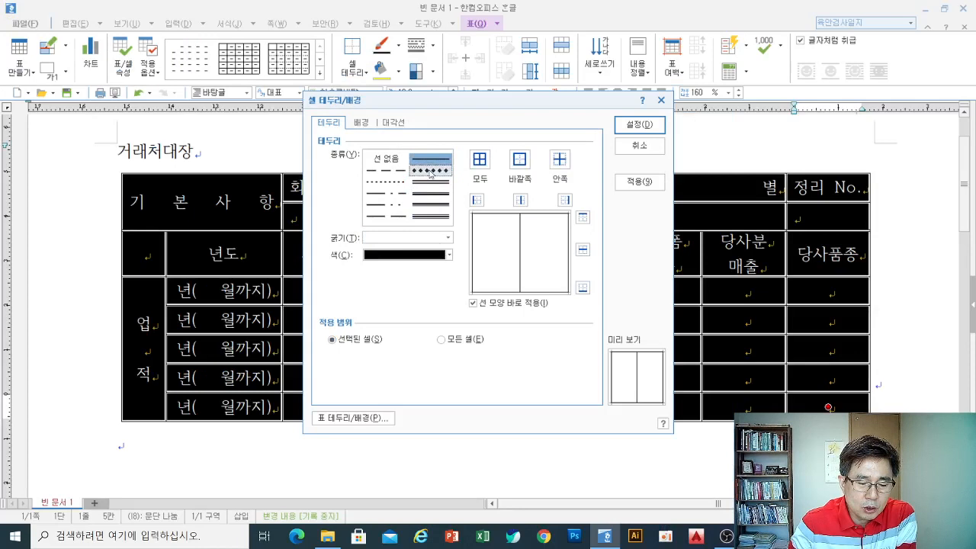
left_click(409, 239)
left_click(405, 323)
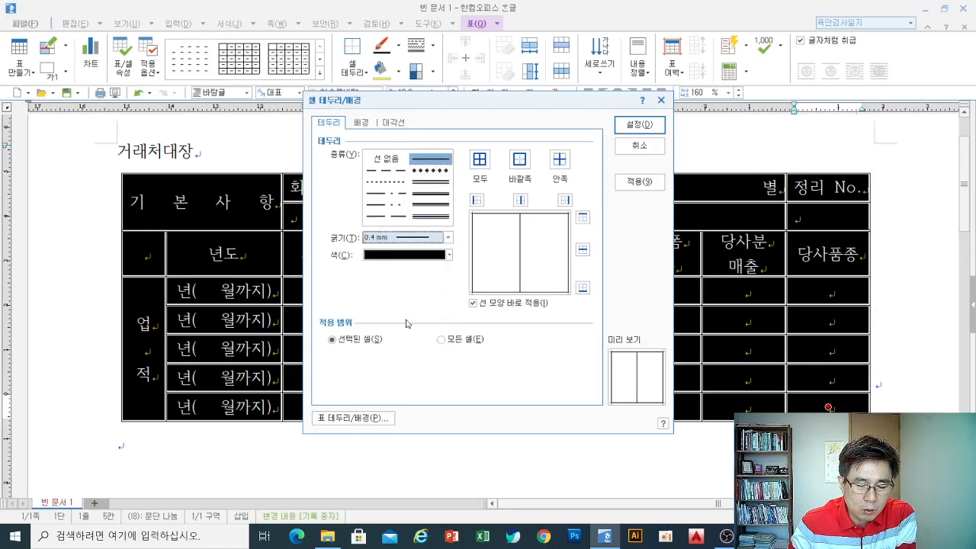
left_click(519, 158)
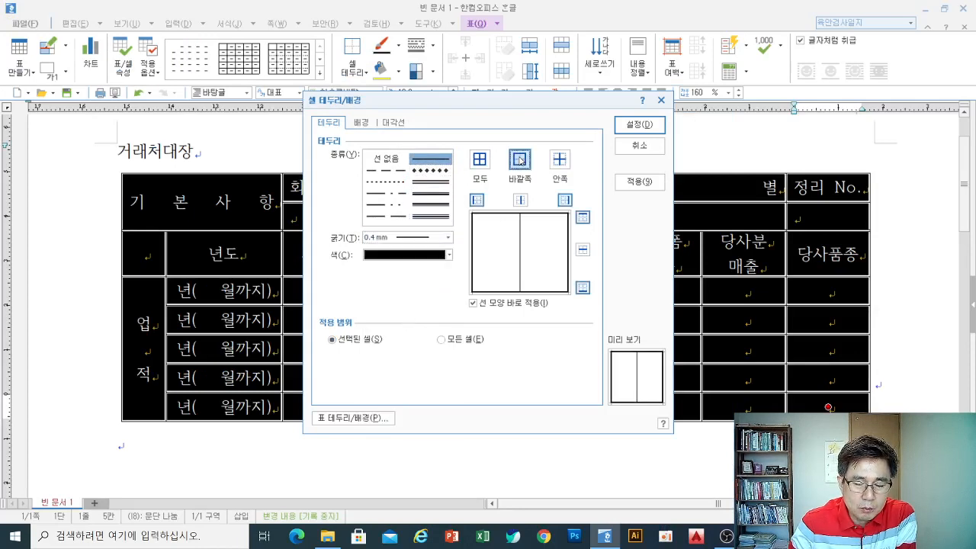
left_click(637, 125)
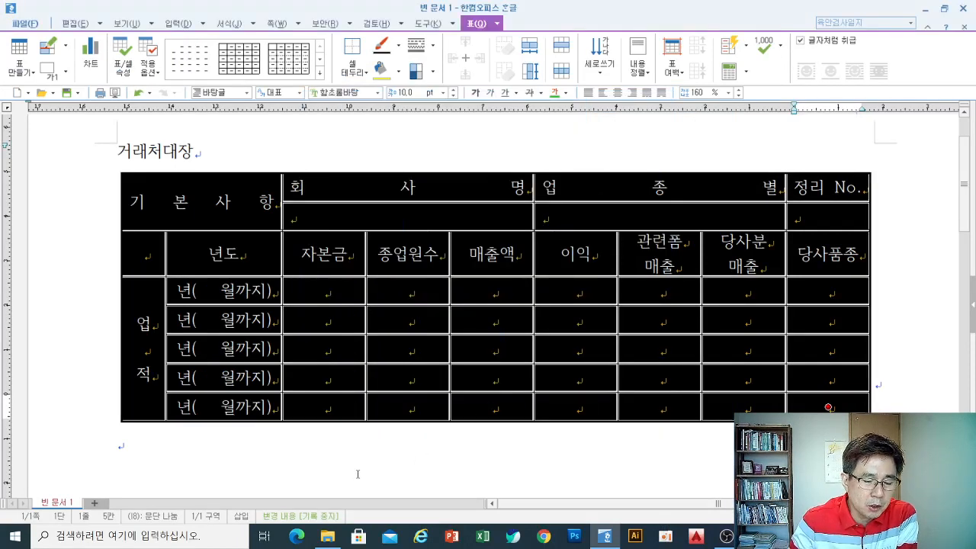
left_click(358, 475)
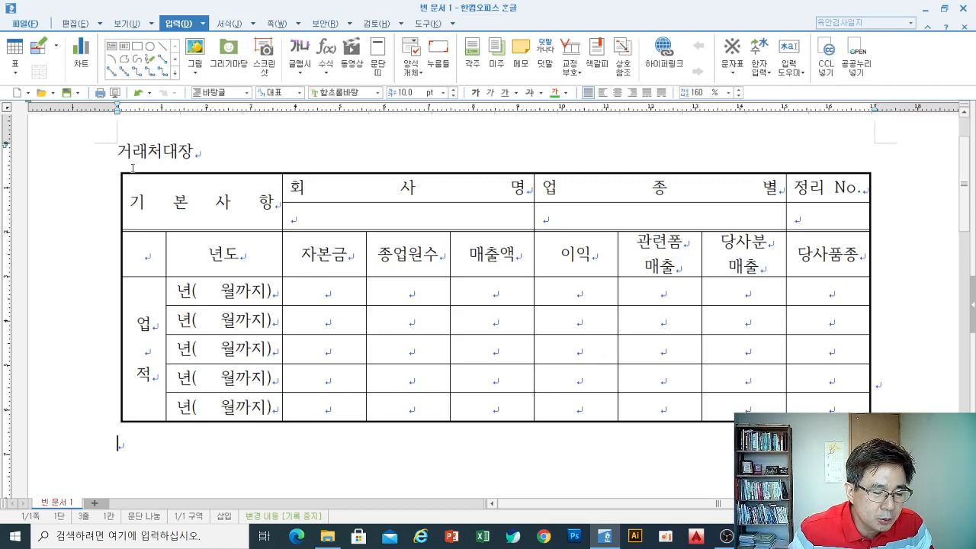
- Select the whole 거래처대장 title line above the table
left_click(87, 158)
left_click(235, 157)
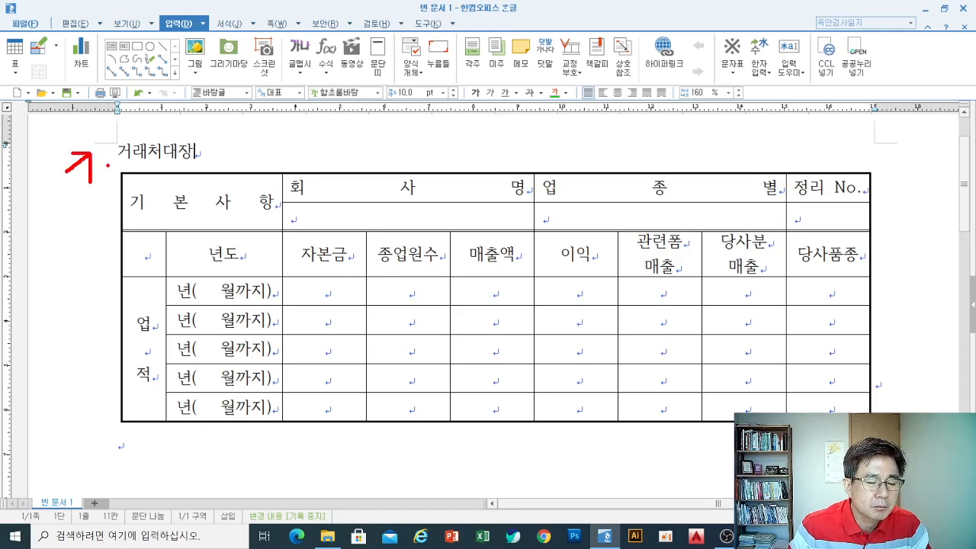
key("Escape")
left_click_drag(119, 153, 165, 155)
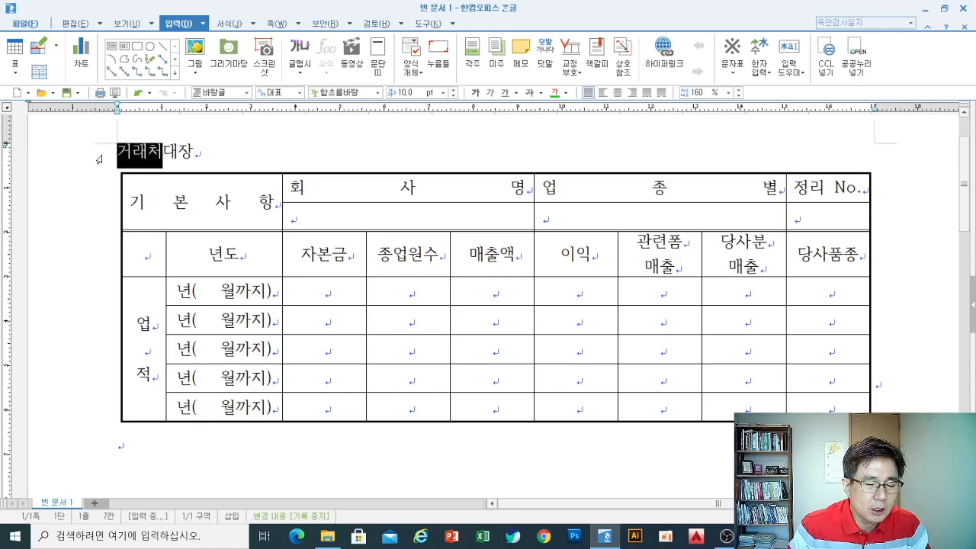
left_click(99, 158)
left_click(125, 159)
left_click(77, 159)
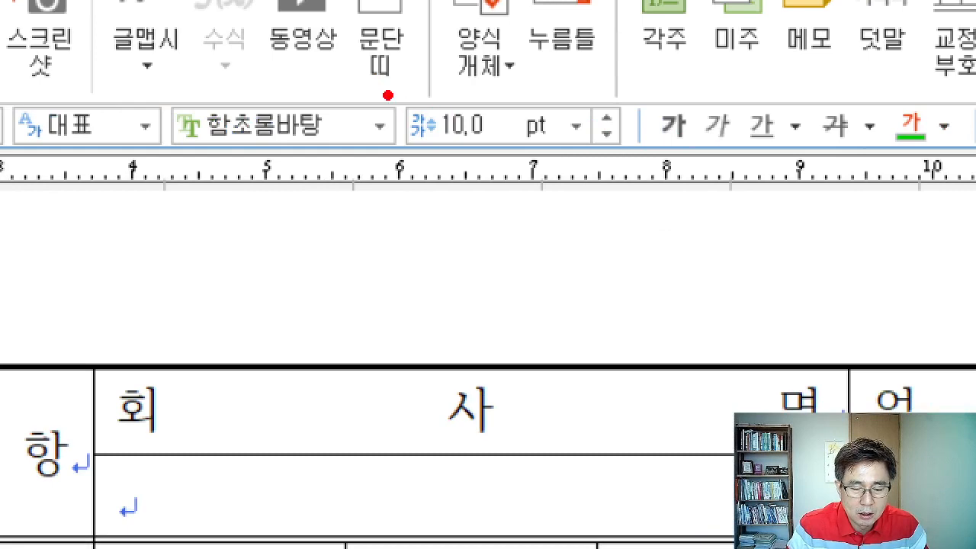
mouse_move(388, 94)
left_mouse_down()
mouse_move(644, 174)
mouse_move(631, 162)
left_mouse_up()
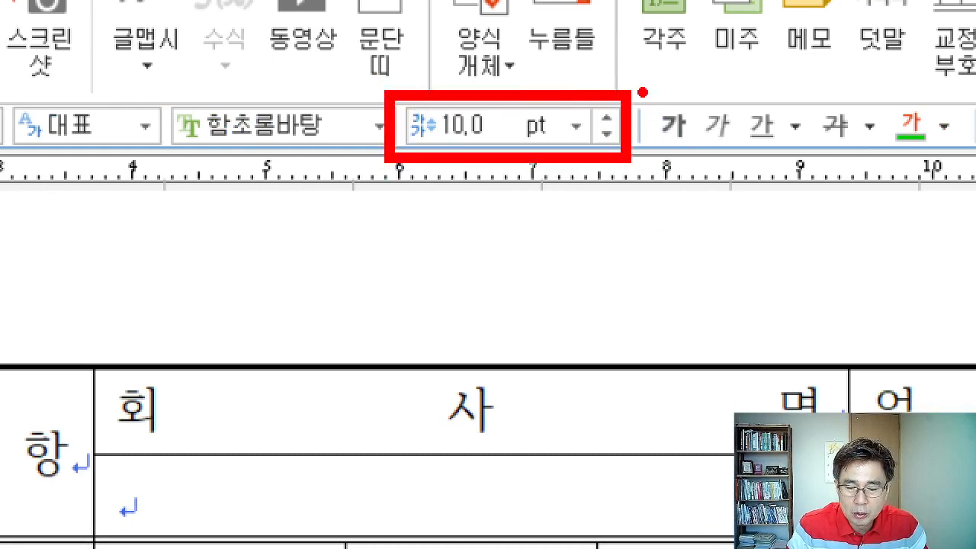
left_click_drag(639, 88, 697, 157)
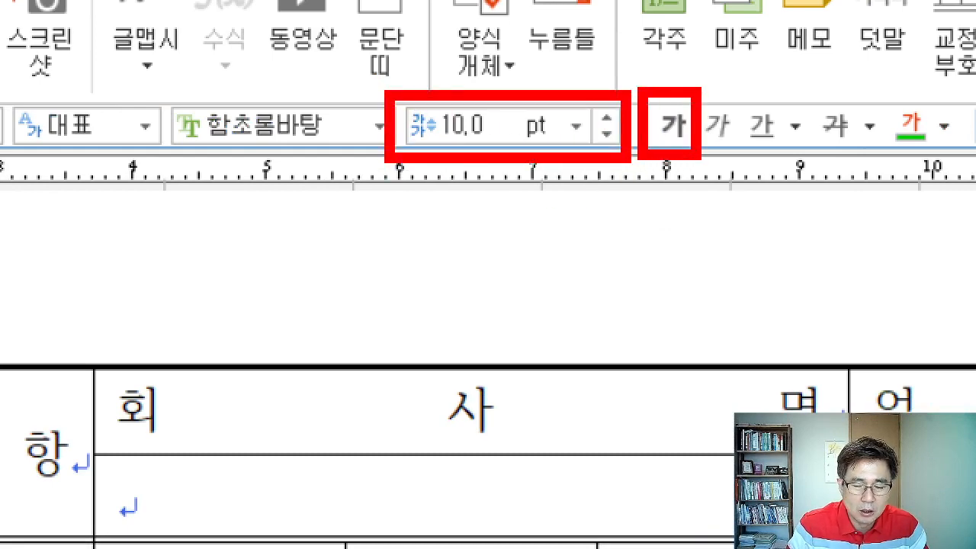
key("Escape")
- Set the font size of the selected 거래처대장 title to 18 pt
left_click(453, 90)
left_click(453, 90)
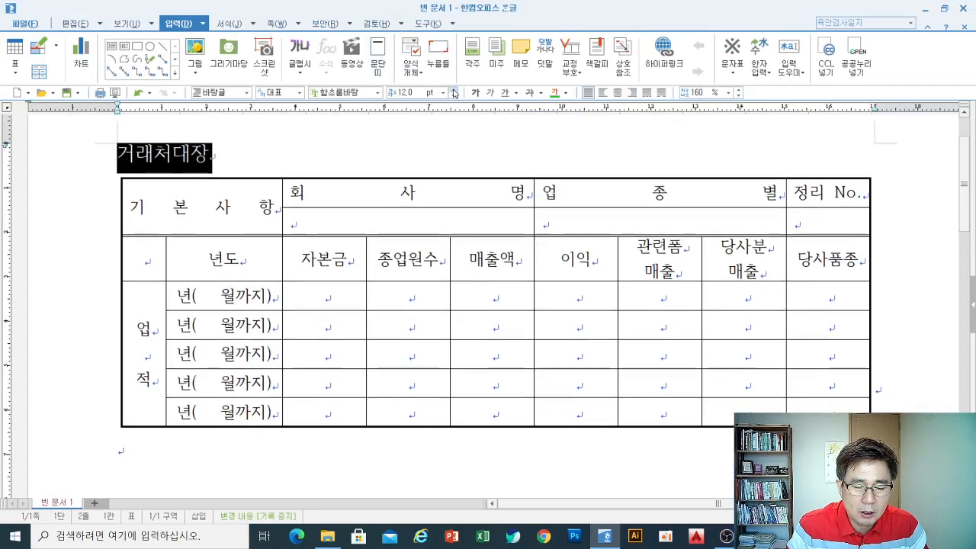
left_click(454, 90)
left_click(453, 90)
left_click(454, 90)
left_click(453, 90)
left_click(454, 90)
left_click(454, 90)
left_click(453, 90)
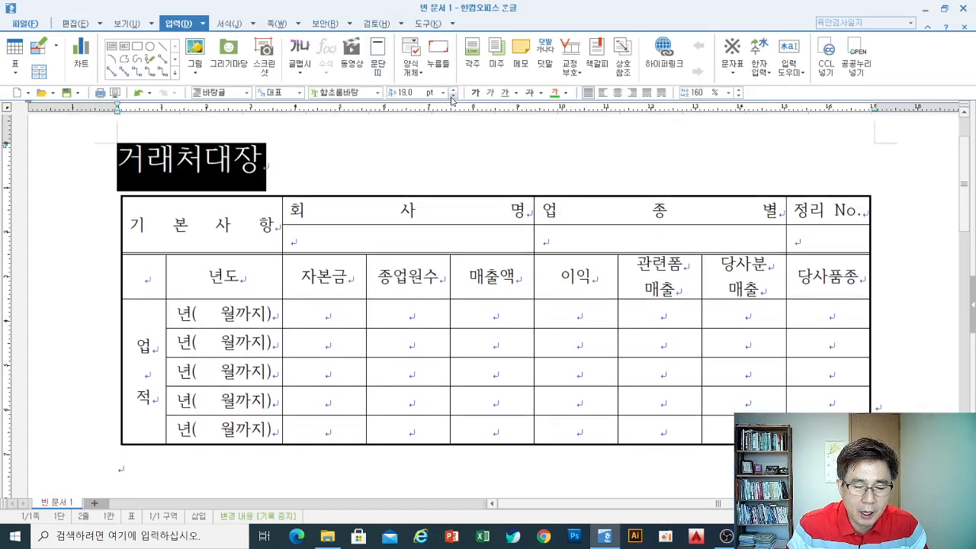
left_click(453, 96)
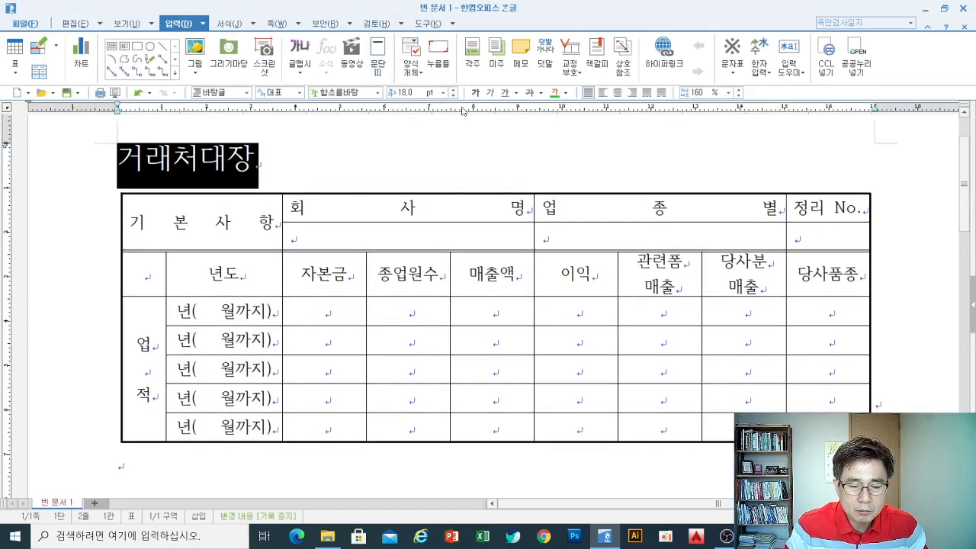
- Make the 거래처대장 title bold, centre it above the table and clear the selection
left_click(474, 92)
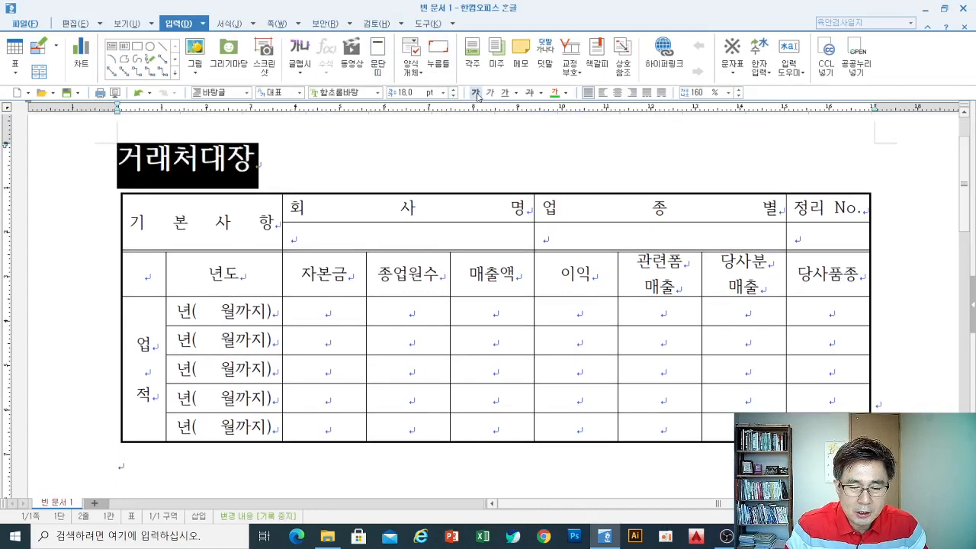
left_click(618, 93)
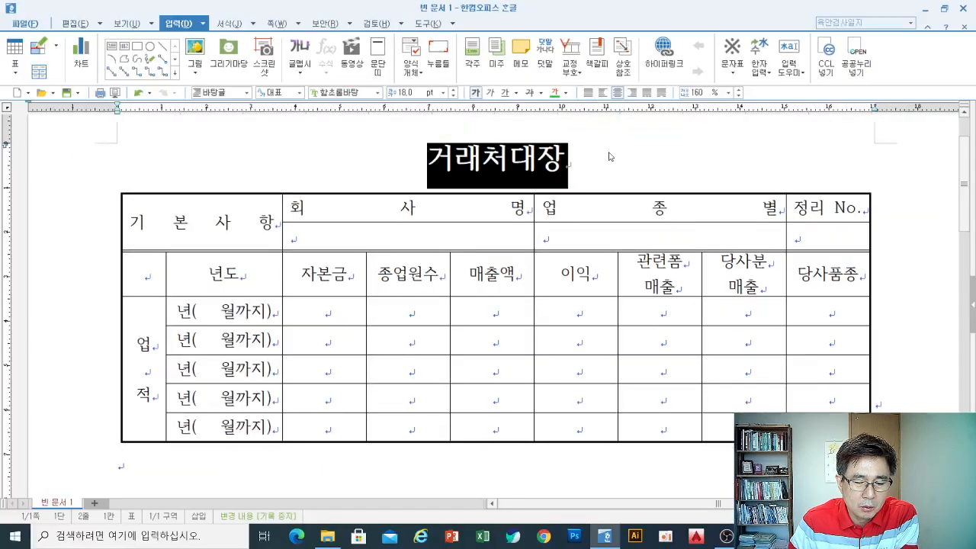
left_click(592, 259)
scroll(603, 155, "up", 1)
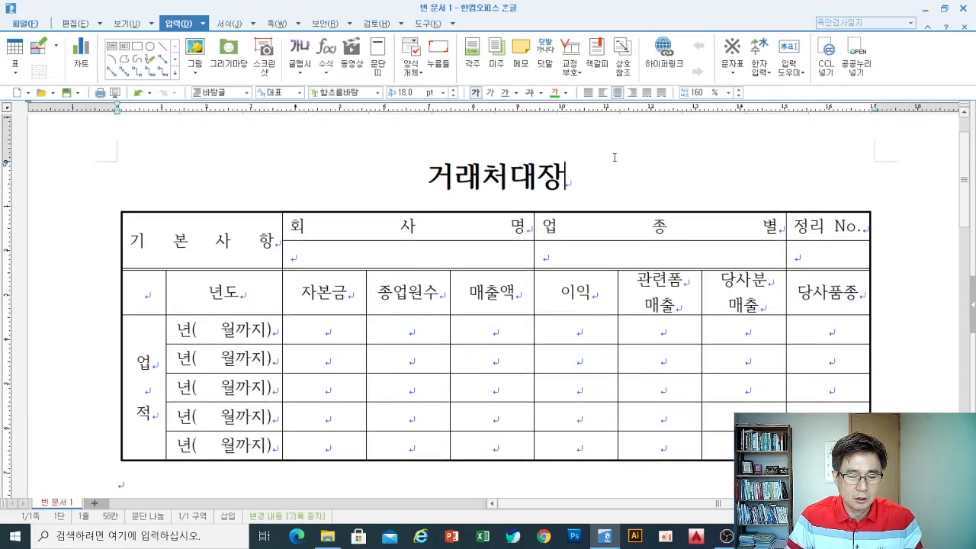
left_click(726, 536)
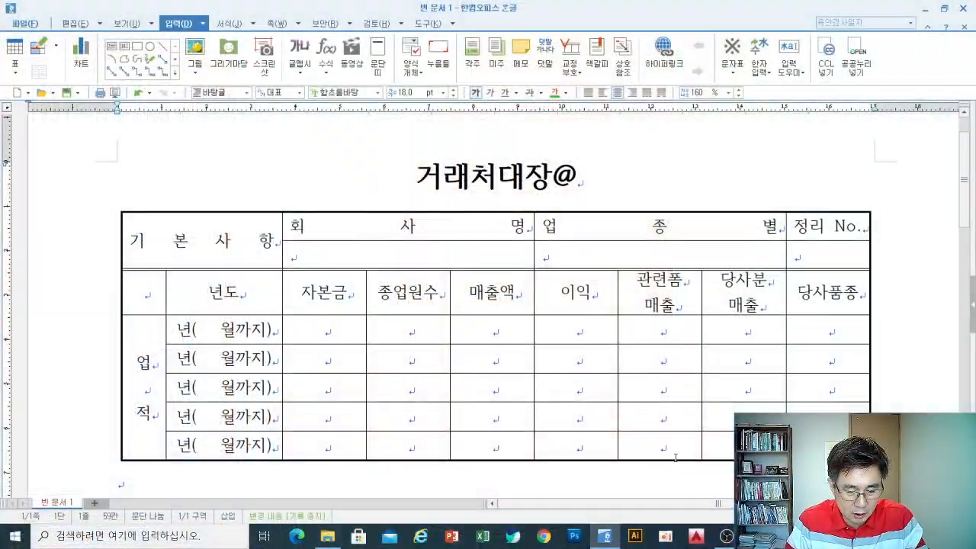
key("BackSpace")
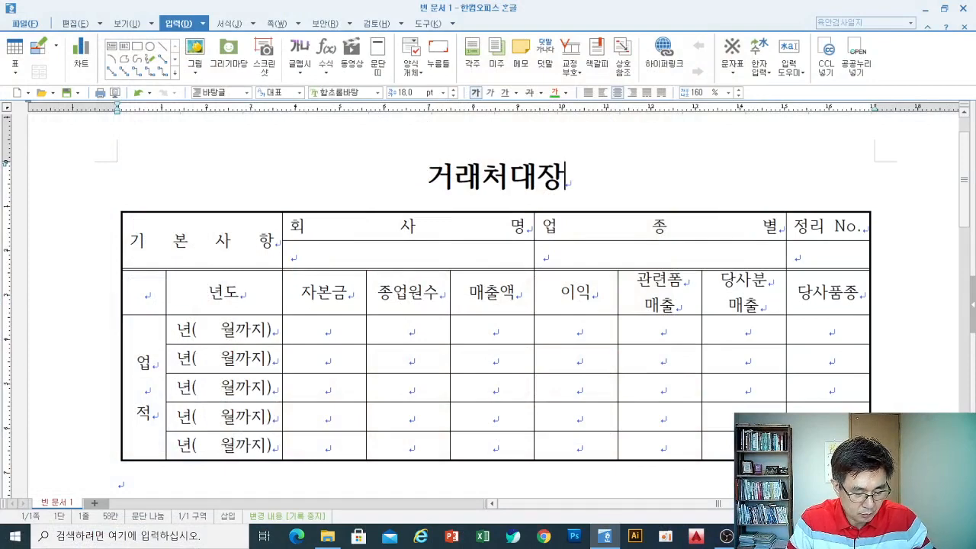
type("@")
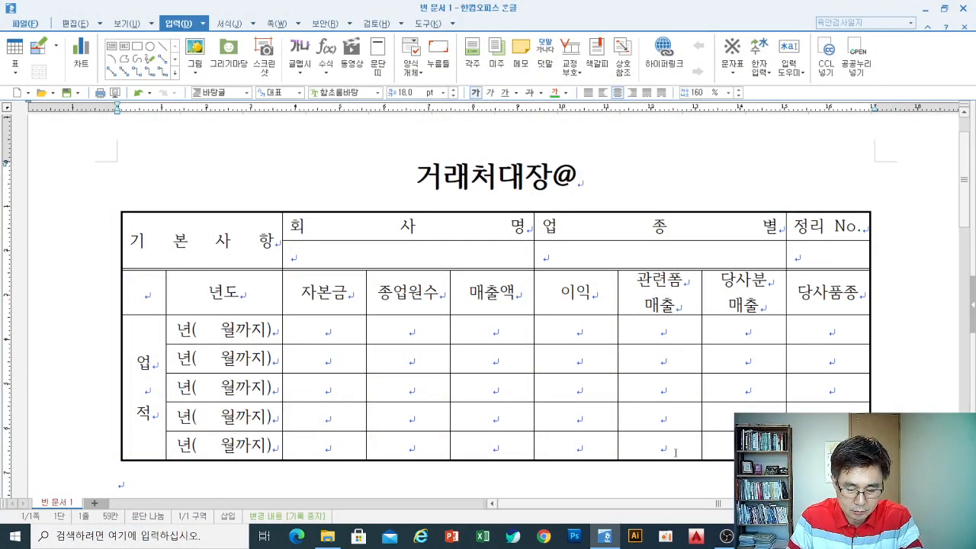
key("BackSpace")
left_click(727, 536)
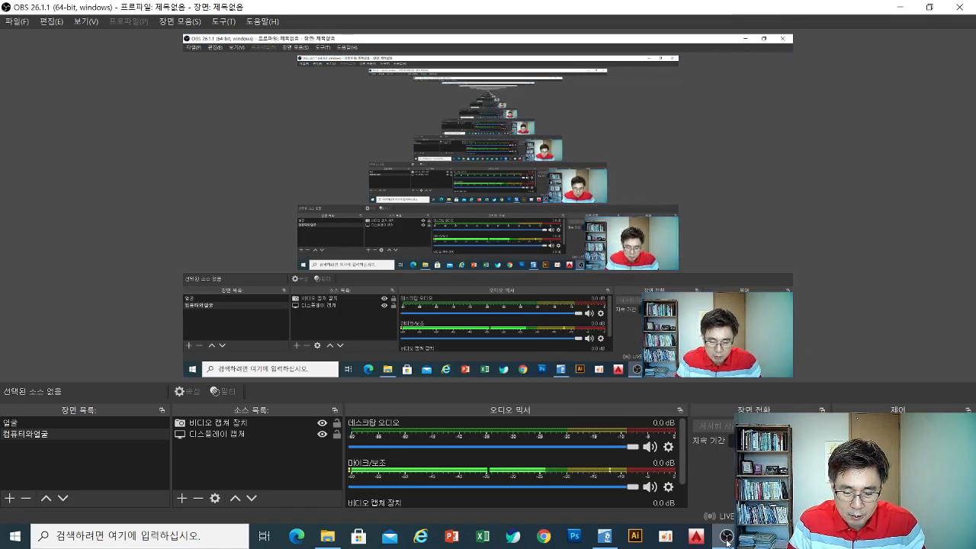
left_click(605, 536)
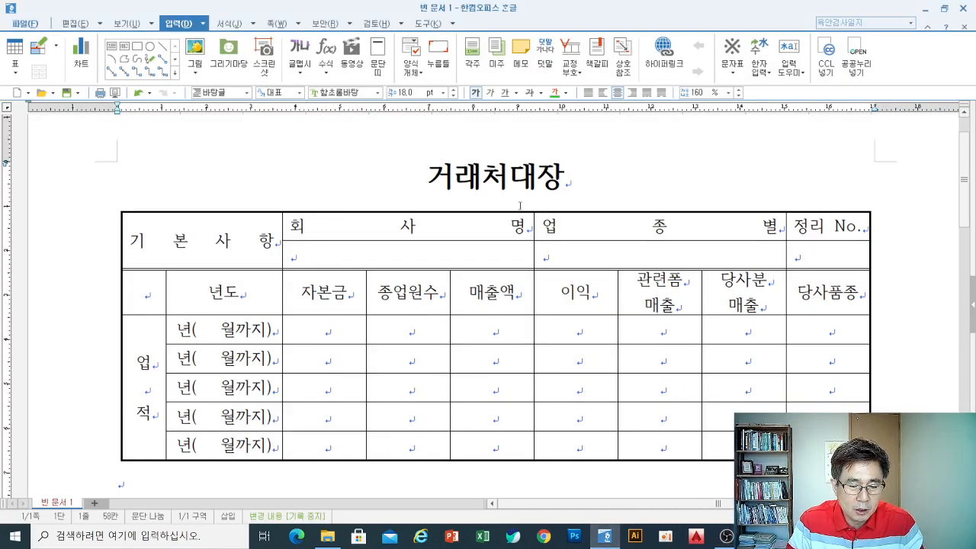
left_click_drag(423, 169, 571, 177)
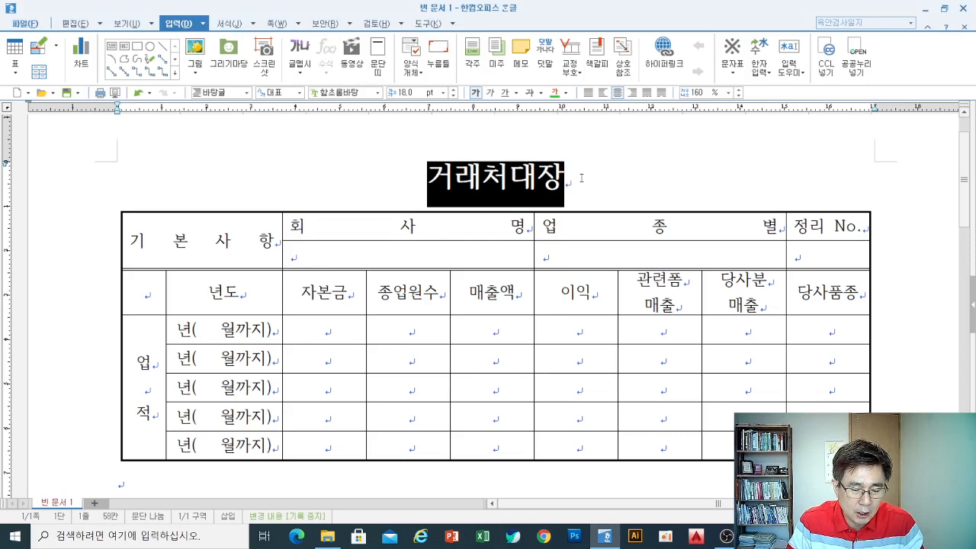
left_click(577, 178)
left_click_drag(272, 242, 827, 445)
left_click(883, 450)
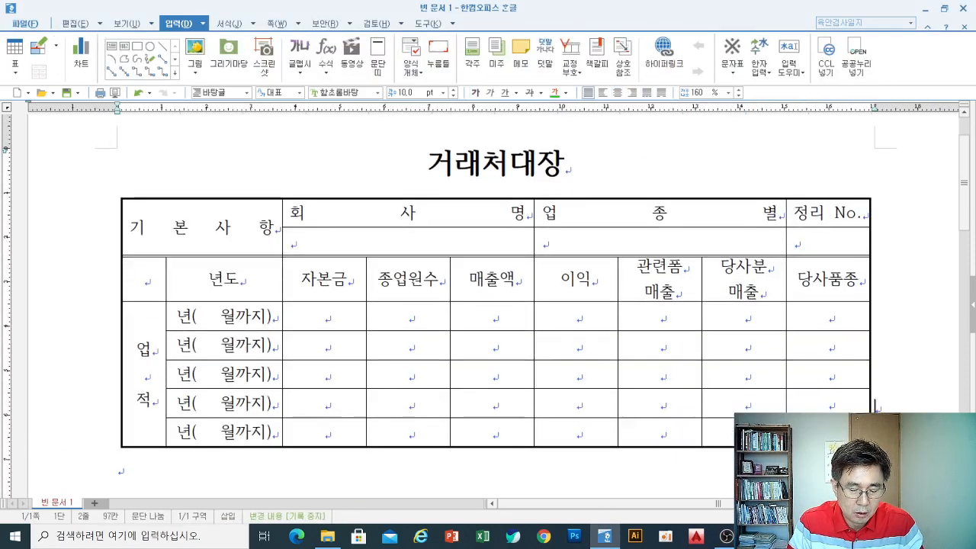
left_click(503, 473)
scroll(494, 473, "up", 3)
scroll(494, 473, "down", 2)
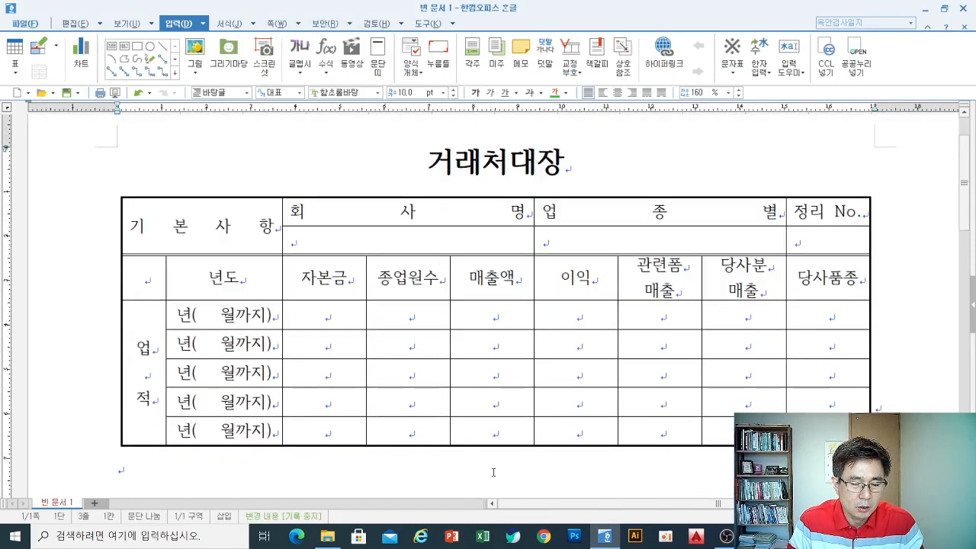
scroll(522, 482, "down", 1)
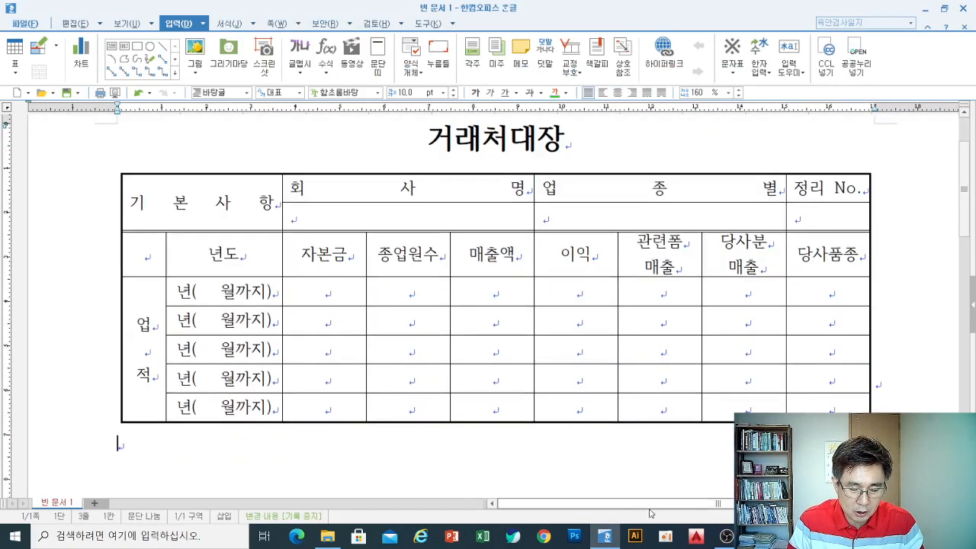
left_click(726, 537)
left_click(727, 537)
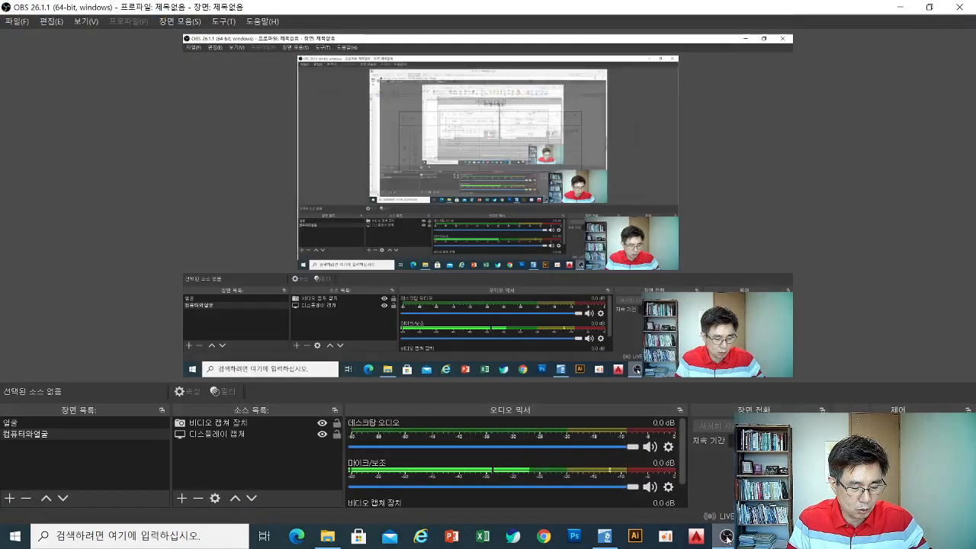
left_click(726, 537)
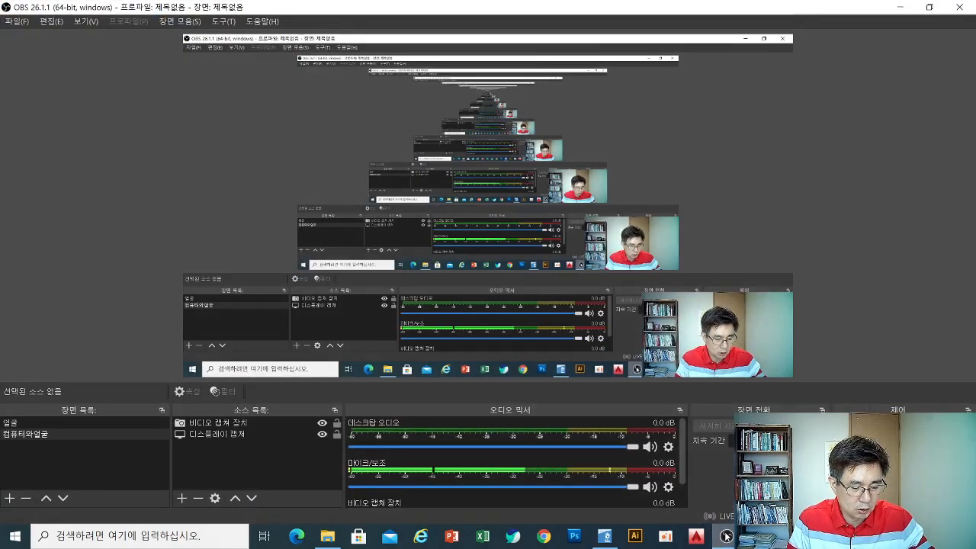